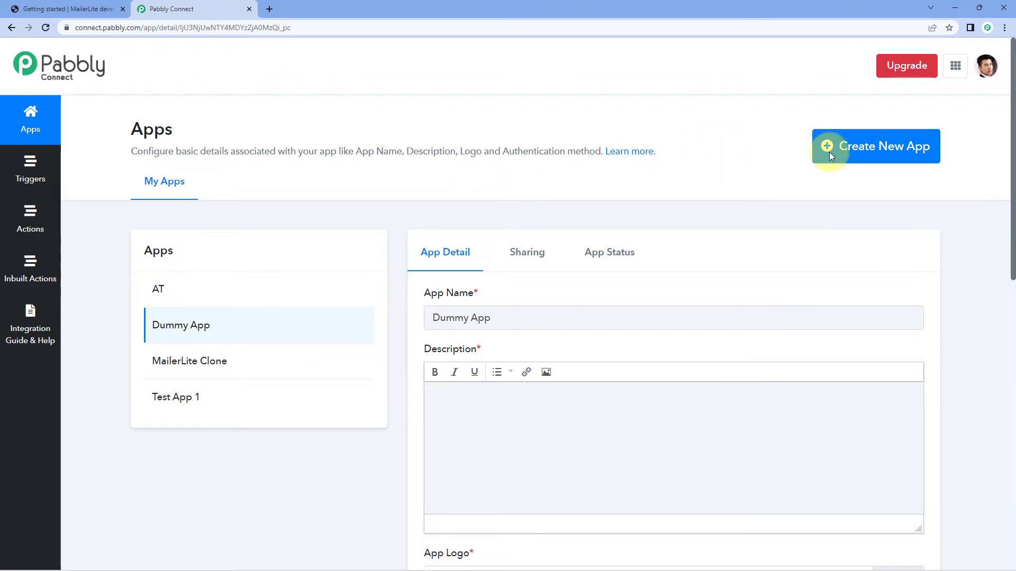
View the new-app dialog without creating an app, and examine the MailerLite Clone app's name, description and logo settings.
{"action": "left_click", "coordinate": [866, 150]}
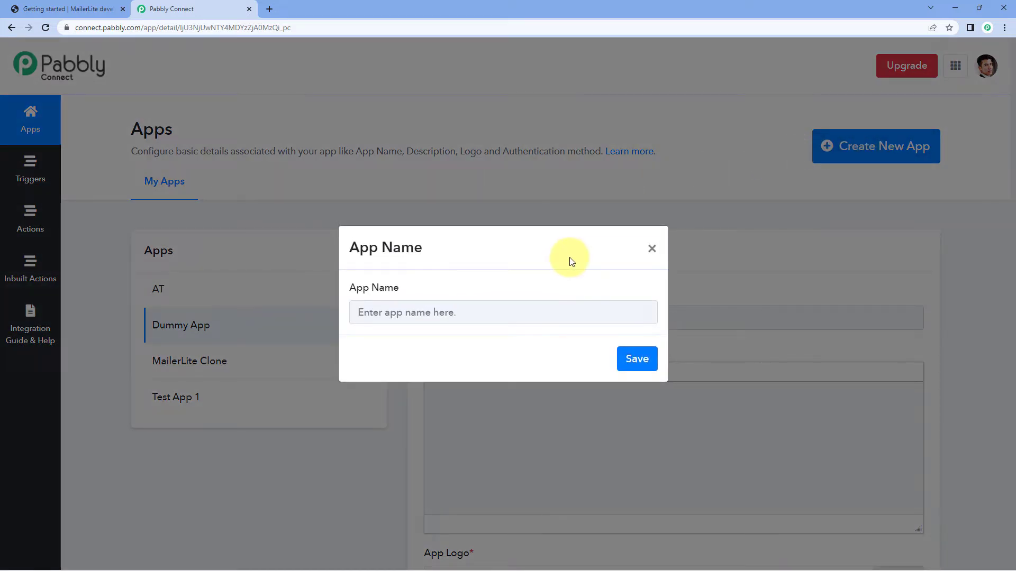
{"action": "left_click", "coordinate": [652, 250]}
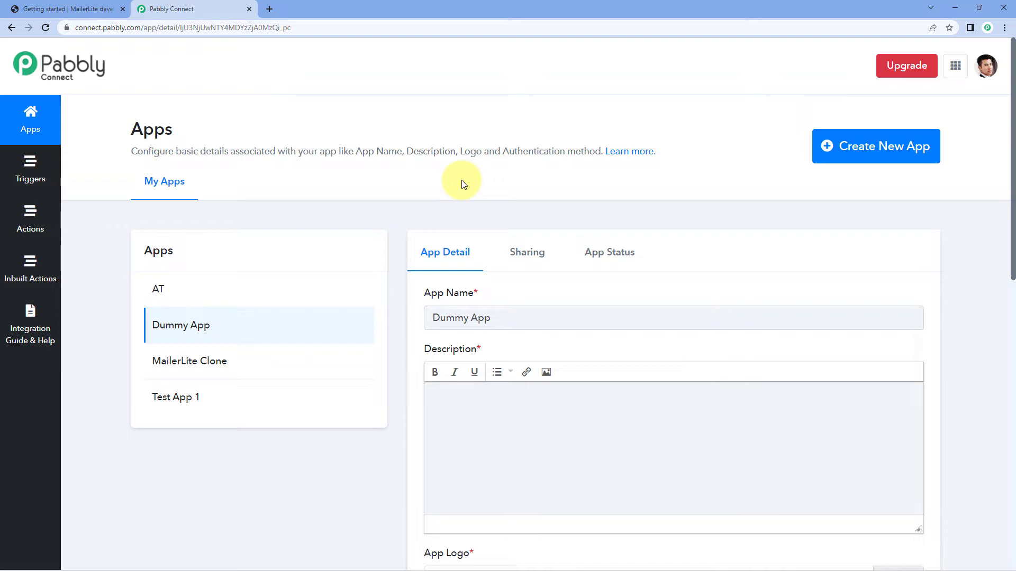
{"action": "left_click", "coordinate": [193, 359]}
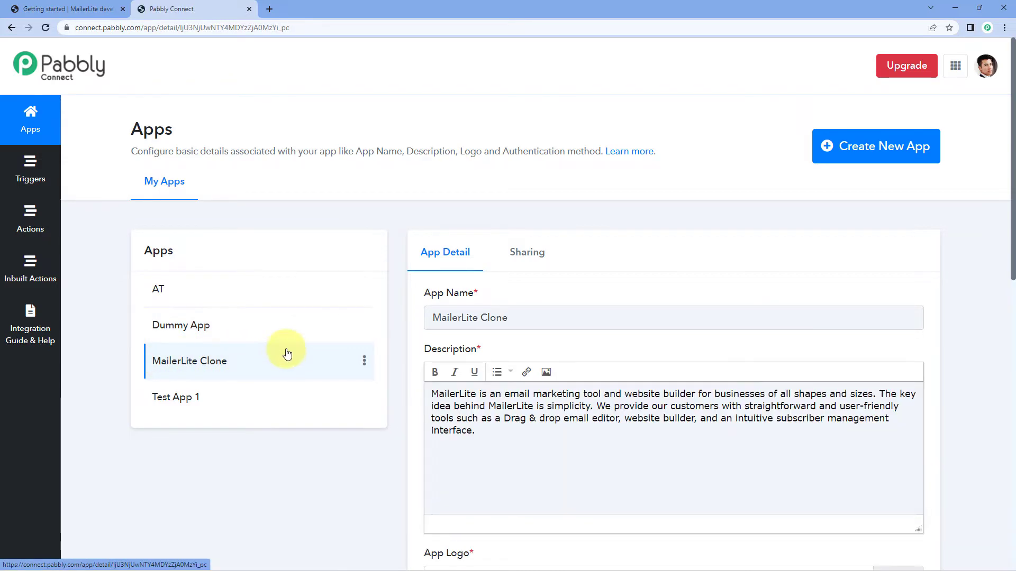
{"action": "scroll", "coordinate": [264, 338], "scroll_direction": "down", "scroll_amount": 1}
{"action": "scroll", "coordinate": [279, 309], "scroll_direction": "down", "scroll_amount": 1}
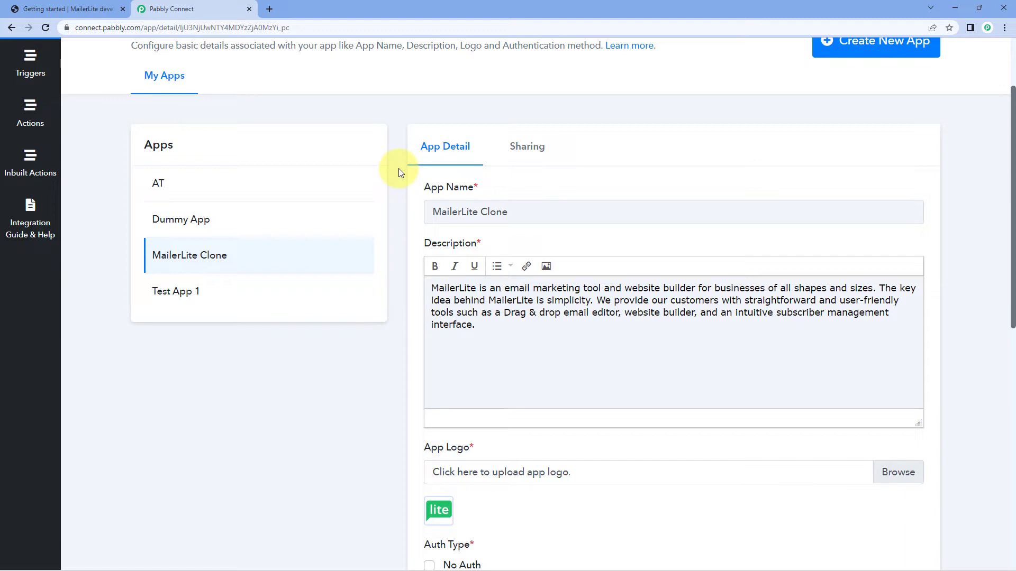
{"action": "scroll", "coordinate": [399, 168], "scroll_direction": "down", "scroll_amount": 1}
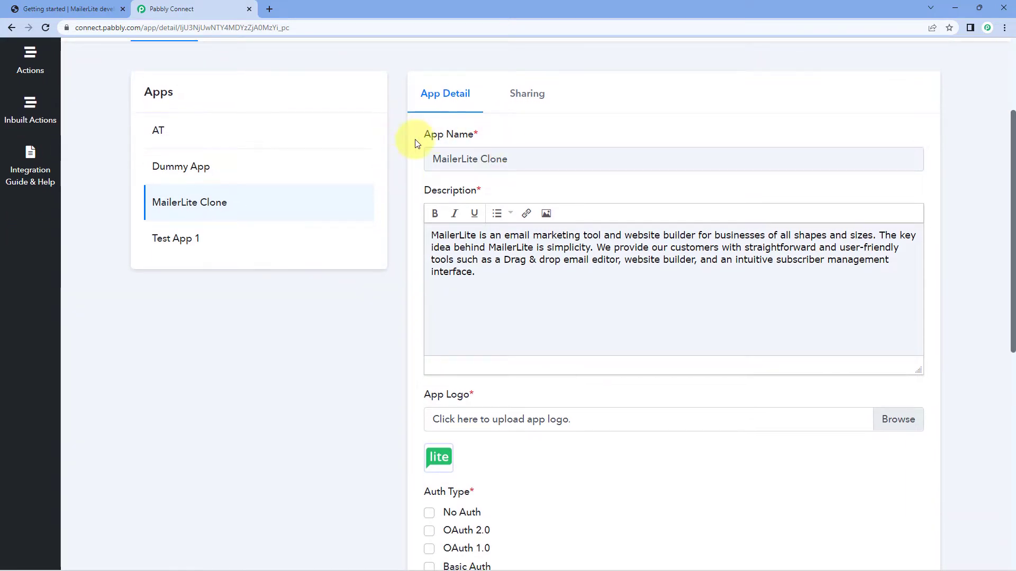
{"action": "scroll", "coordinate": [561, 148], "scroll_direction": "down", "scroll_amount": 1}
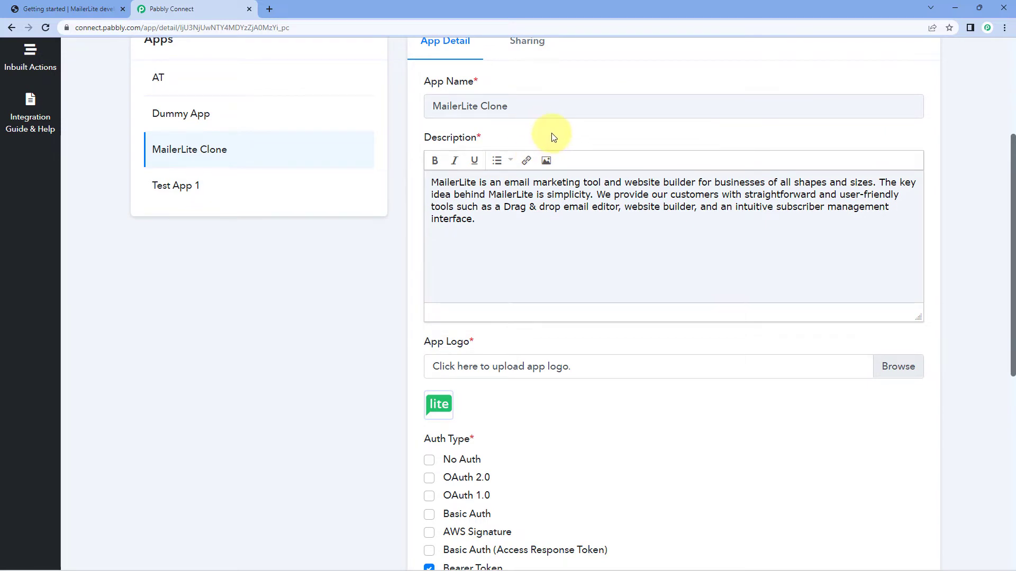
{"action": "scroll", "coordinate": [516, 131], "scroll_direction": "down", "scroll_amount": 2}
{"action": "scroll", "coordinate": [434, 203], "scroll_direction": "down", "scroll_amount": 1}
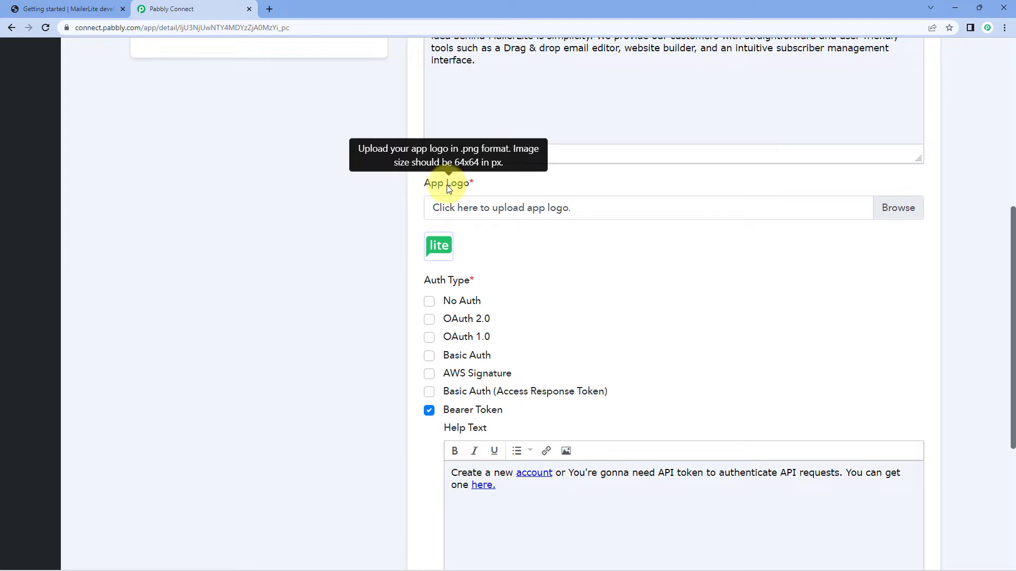
Examine the MailerLite Clone app's authentication type options and glance at the MailerLite developer documentation.
{"action": "scroll", "coordinate": [359, 212], "scroll_direction": "down", "scroll_amount": 2}
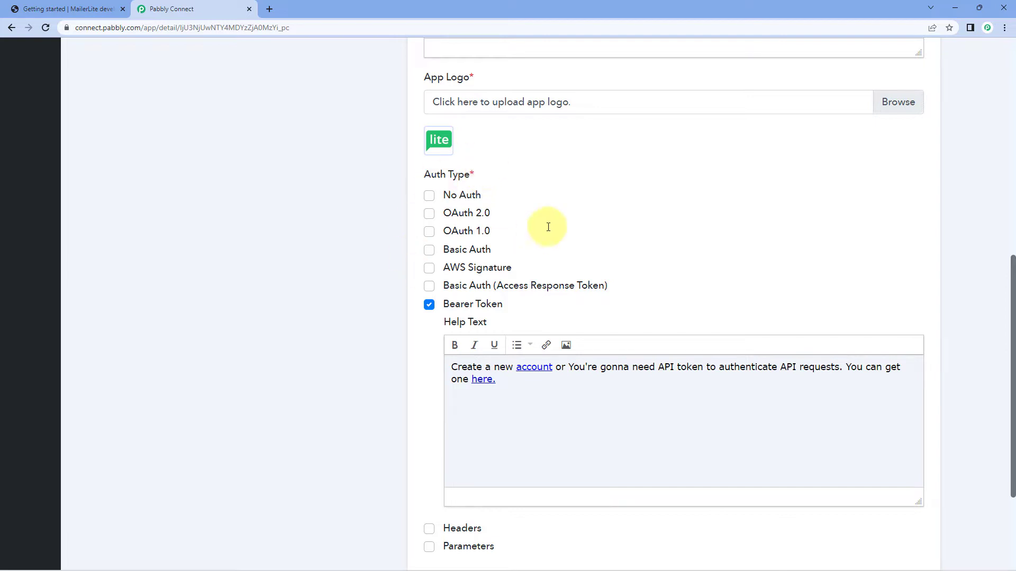
{"action": "mouse_move", "coordinate": [468, 294]}
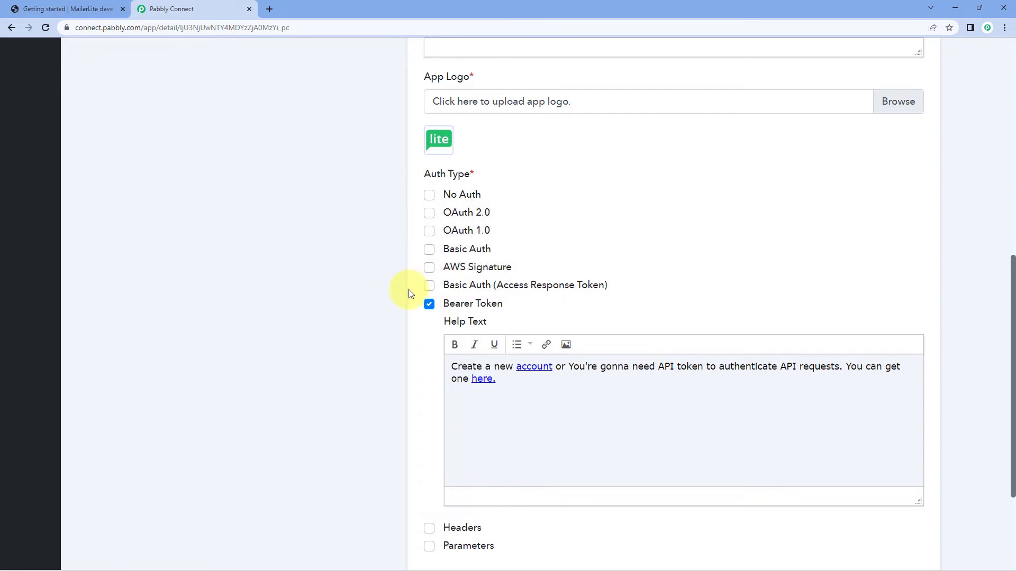
{"action": "scroll", "coordinate": [409, 289], "scroll_direction": "down", "scroll_amount": 1}
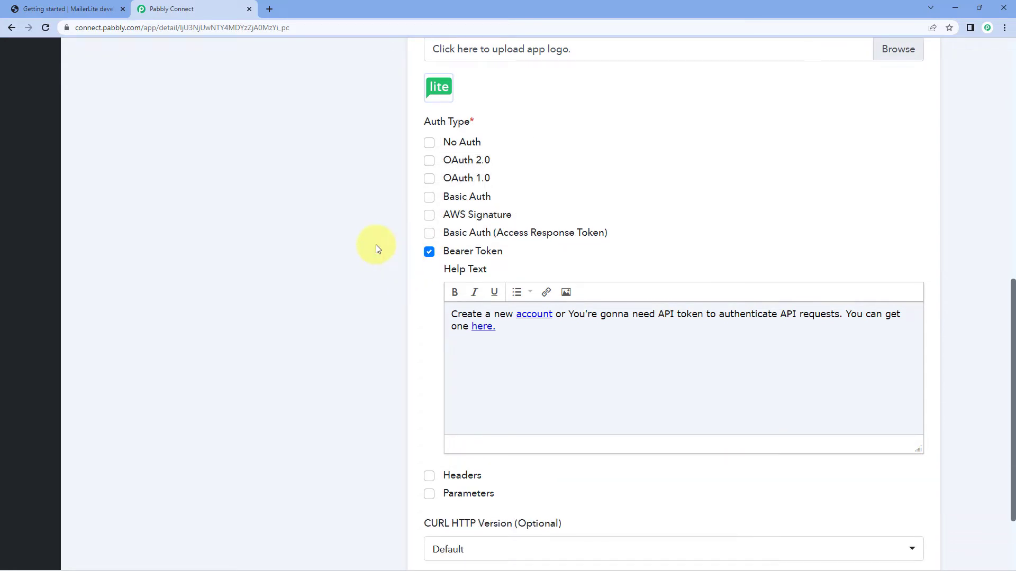
{"action": "left_click", "coordinate": [101, 8]}
{"action": "left_click", "coordinate": [177, 9]}
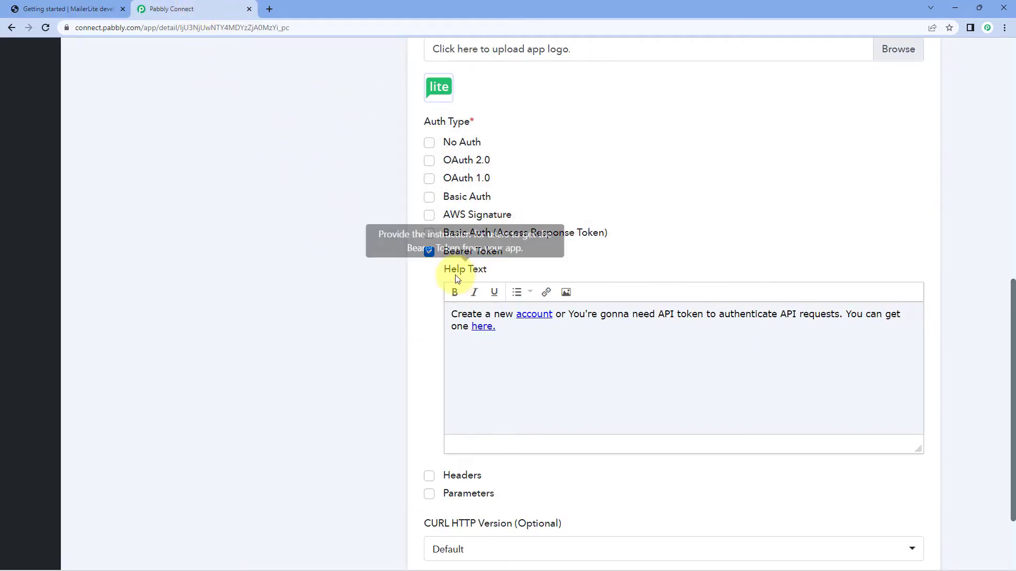
Review the Bearer Token help text and its links, and save the MailerLite Clone app details.
{"action": "scroll", "coordinate": [507, 299], "scroll_direction": "down", "scroll_amount": 1}
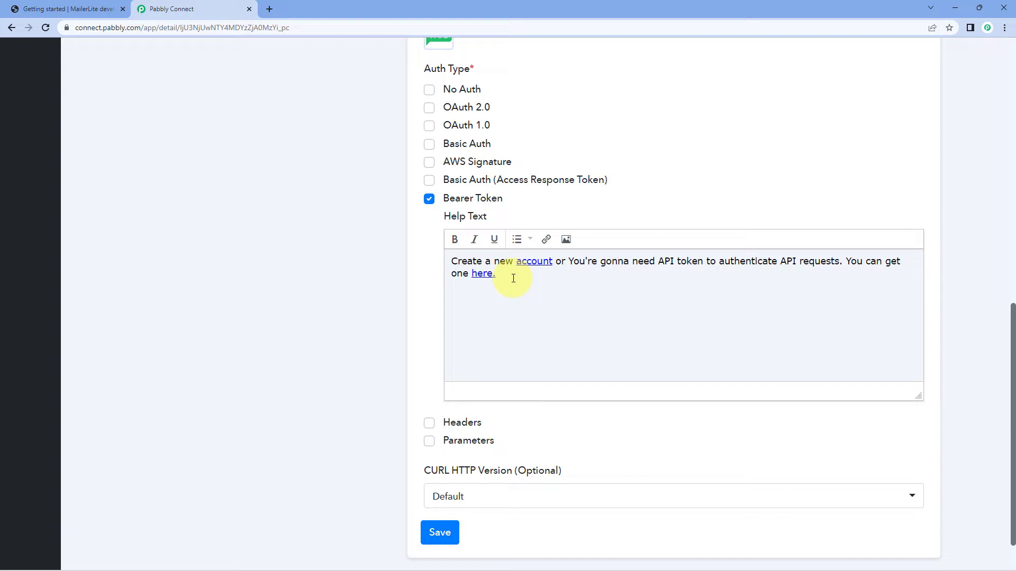
{"action": "left_click_drag", "start_coordinate": [514, 278], "coordinate": [445, 265]}
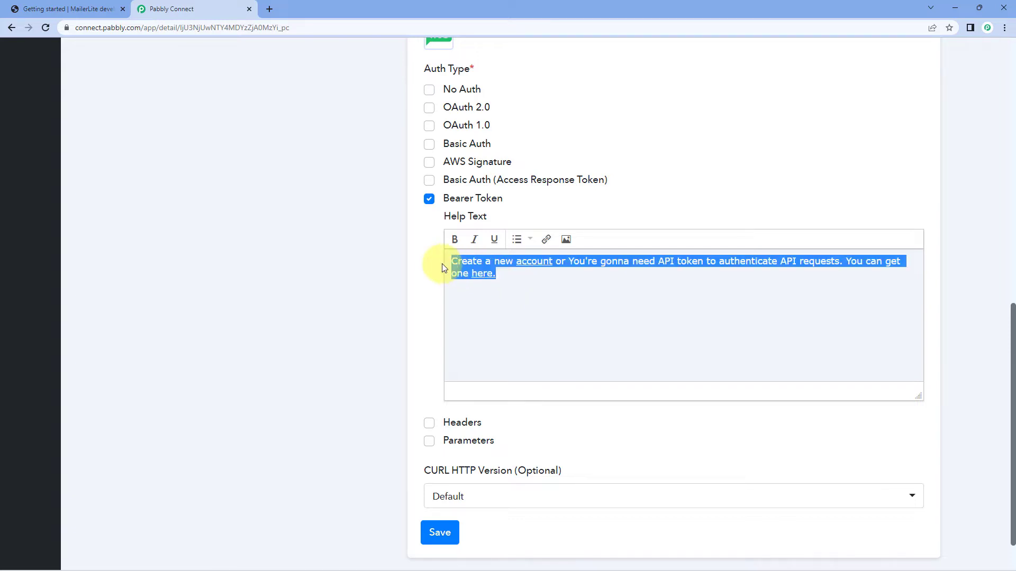
{"action": "left_click", "coordinate": [529, 295]}
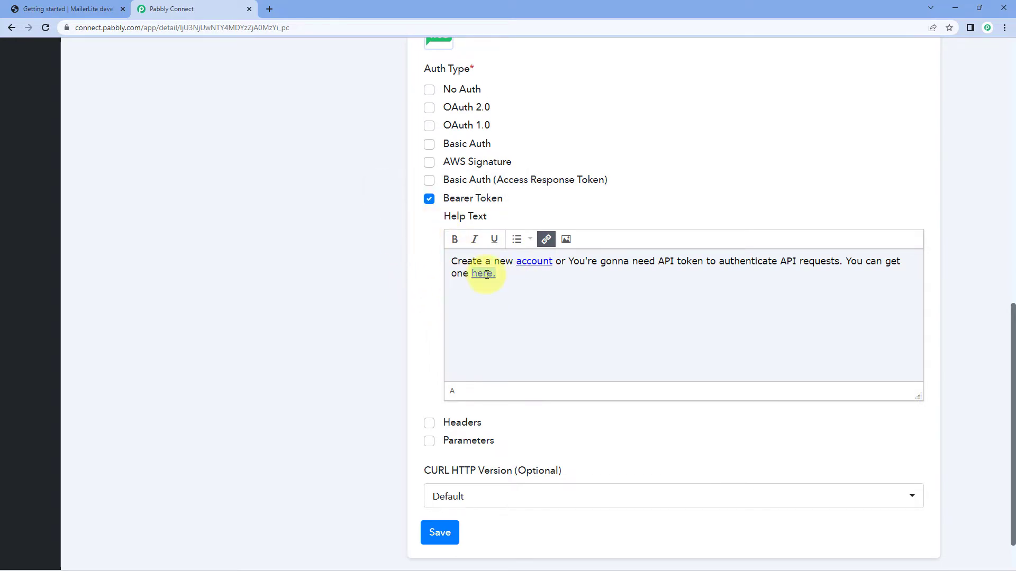
{"action": "scroll", "coordinate": [429, 258], "scroll_direction": "down", "scroll_amount": 1}
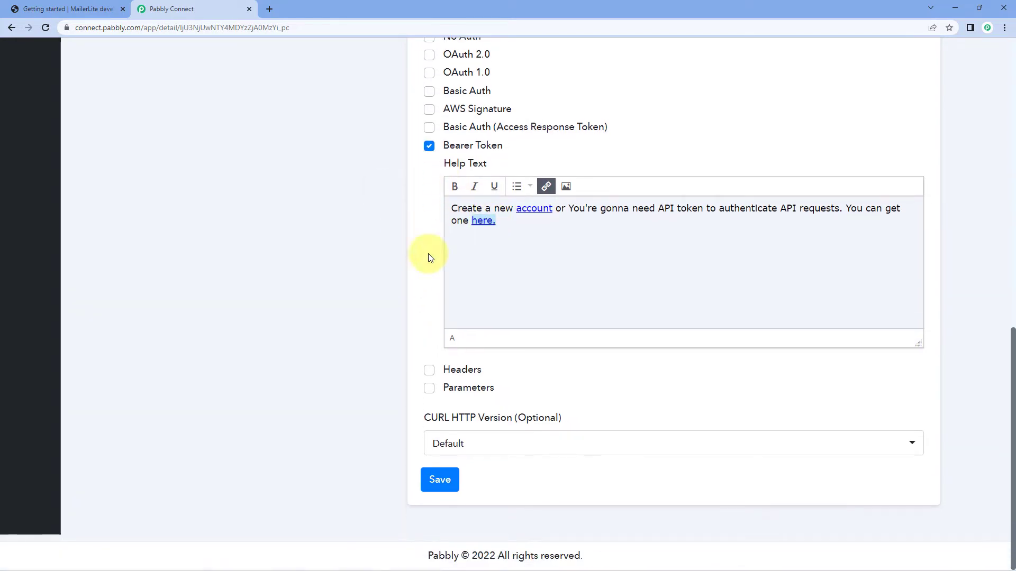
{"action": "left_click", "coordinate": [447, 479]}
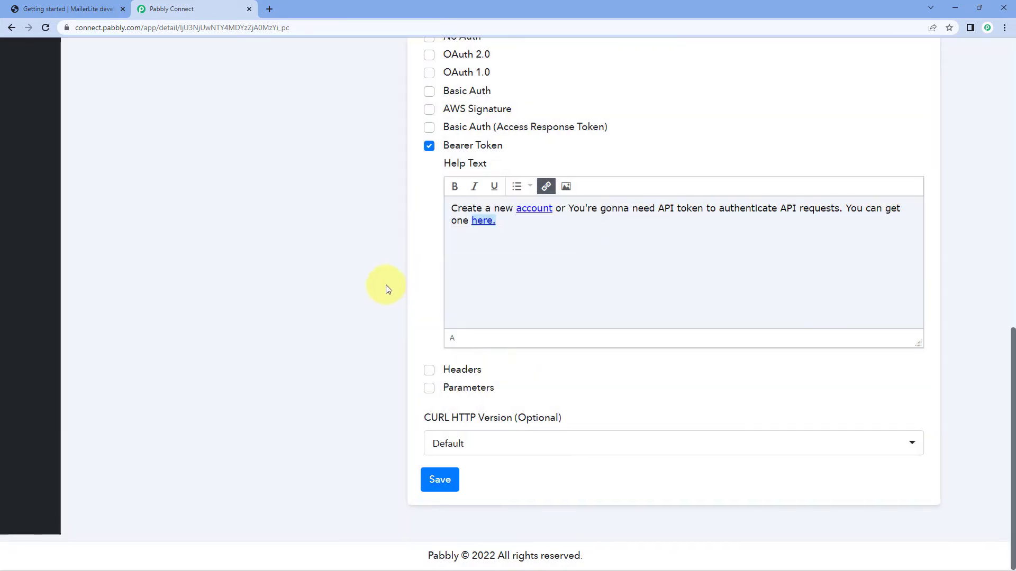
Open the triggers of the MailerLite Clone app and view the new-trigger dialog without creating a trigger.
{"action": "scroll", "coordinate": [376, 291], "scroll_direction": "up", "scroll_amount": 10}
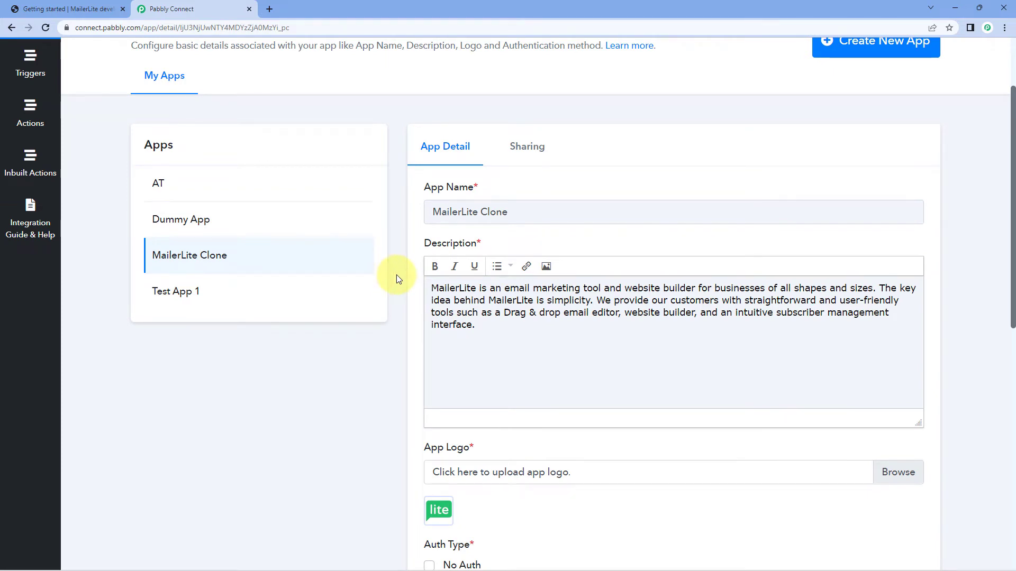
{"action": "scroll", "coordinate": [264, 233], "scroll_direction": "up", "scroll_amount": 2}
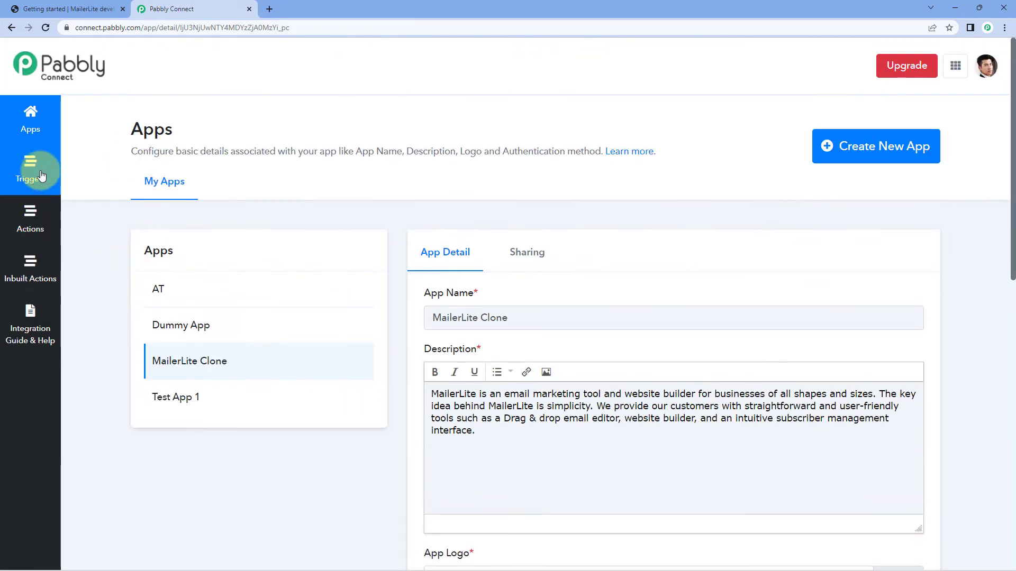
{"action": "left_click", "coordinate": [45, 168]}
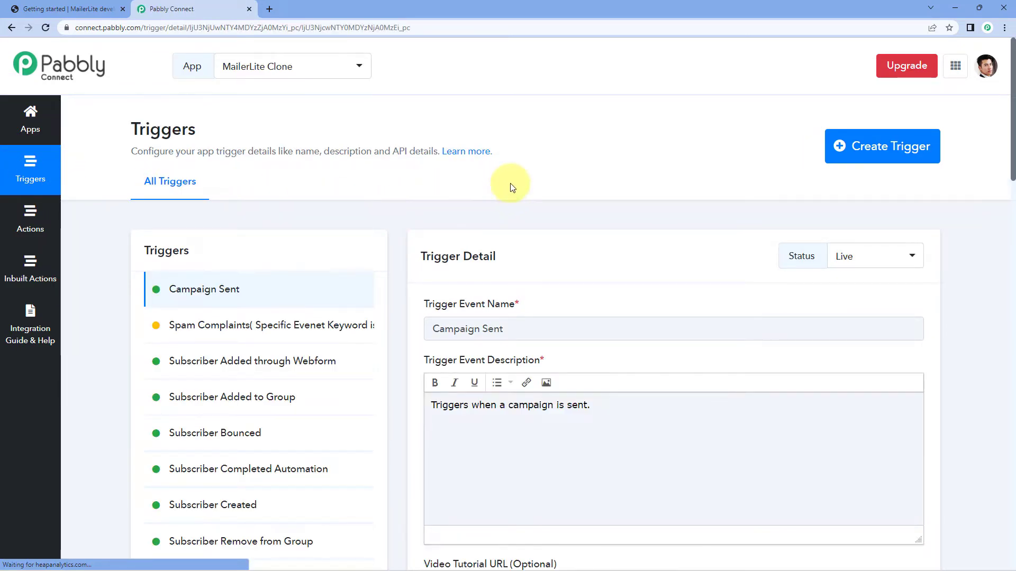
{"action": "left_click", "coordinate": [869, 148]}
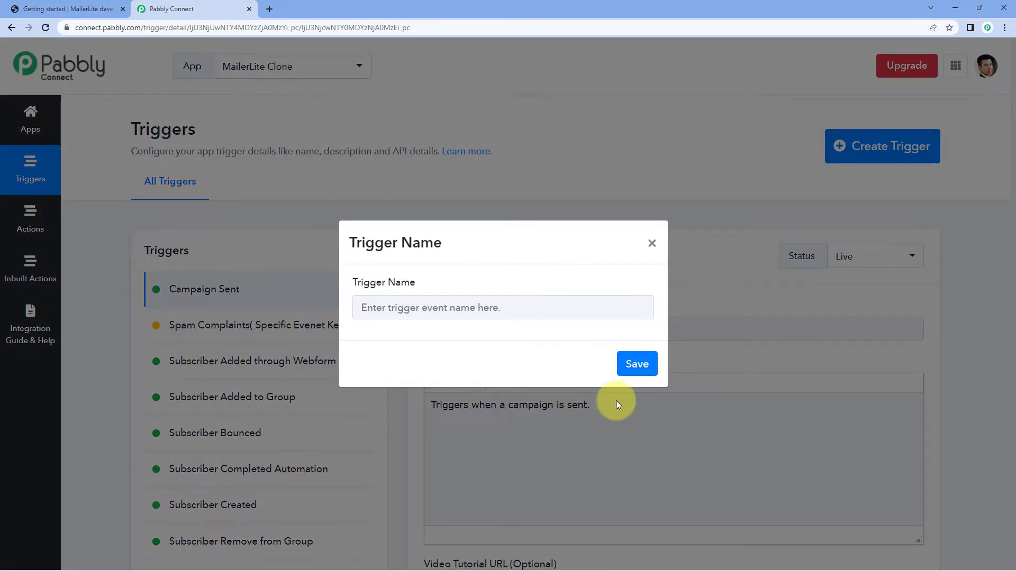
{"action": "left_click", "coordinate": [652, 245]}
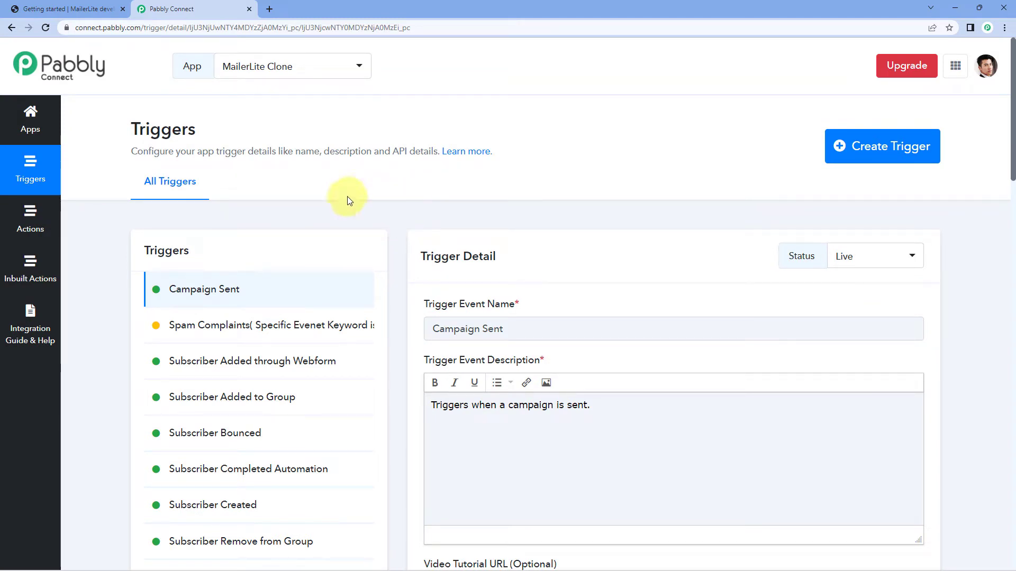
Examine the Campaign Sent trigger's event name, description and optional video tutorial URL.
{"action": "scroll", "coordinate": [206, 276], "scroll_direction": "down", "scroll_amount": 2}
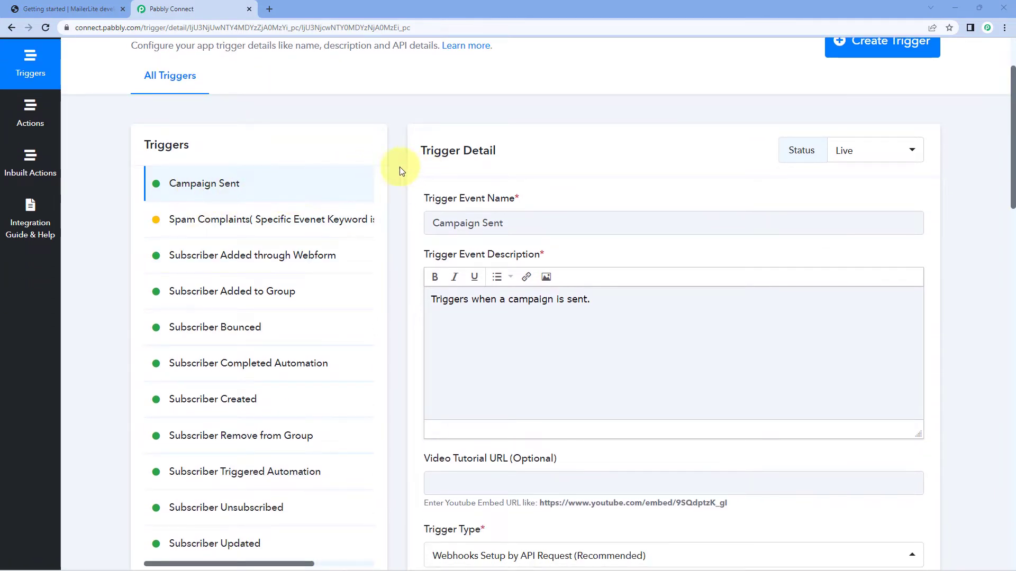
{"action": "scroll", "coordinate": [399, 167], "scroll_direction": "down", "scroll_amount": 1}
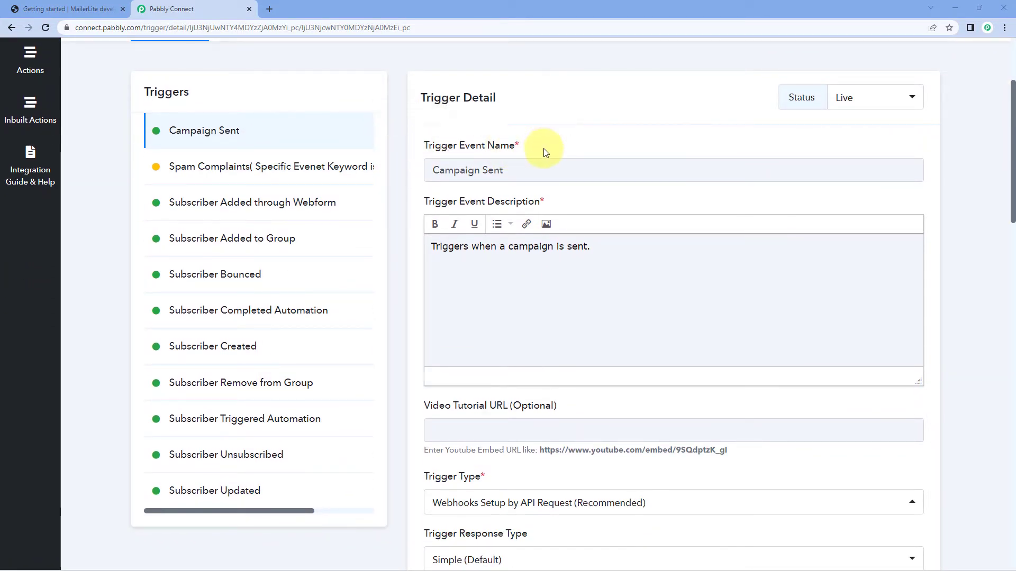
{"action": "scroll", "coordinate": [549, 156], "scroll_direction": "down", "scroll_amount": 1}
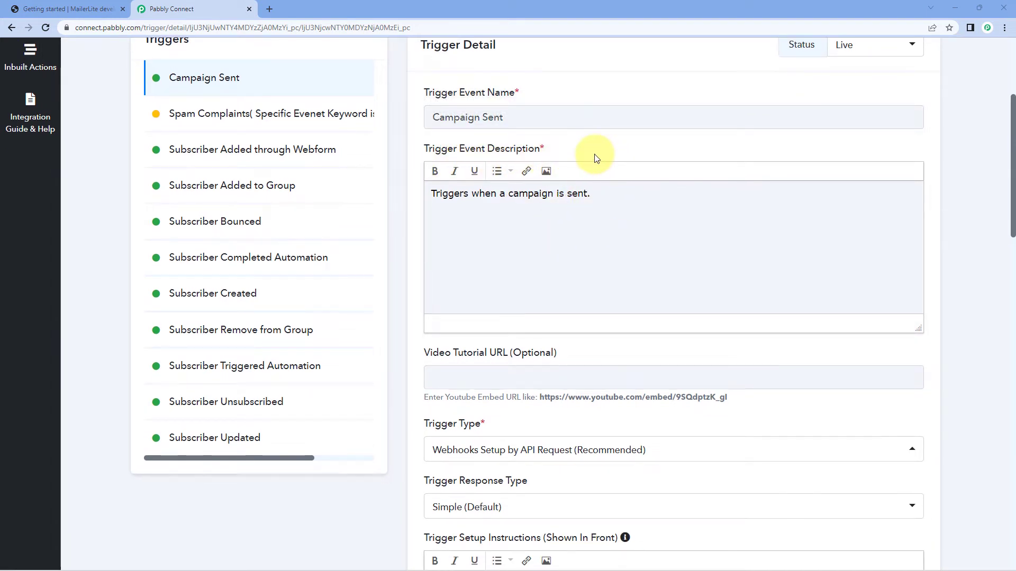
{"action": "scroll", "coordinate": [595, 156], "scroll_direction": "down", "scroll_amount": 3}
{"action": "mouse_move", "coordinate": [530, 184]}
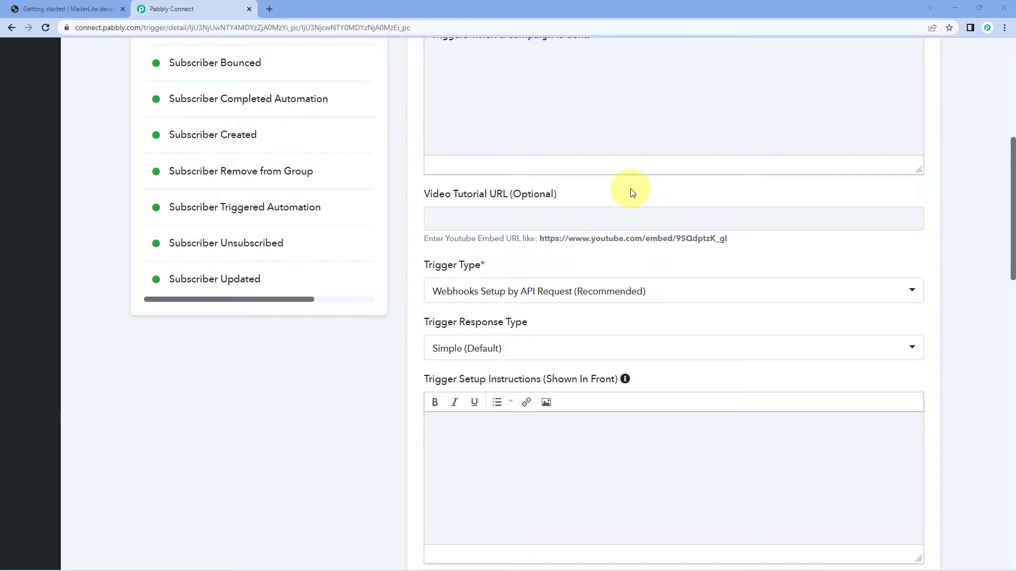
{"action": "scroll", "coordinate": [632, 193], "scroll_direction": "down", "scroll_amount": 3}
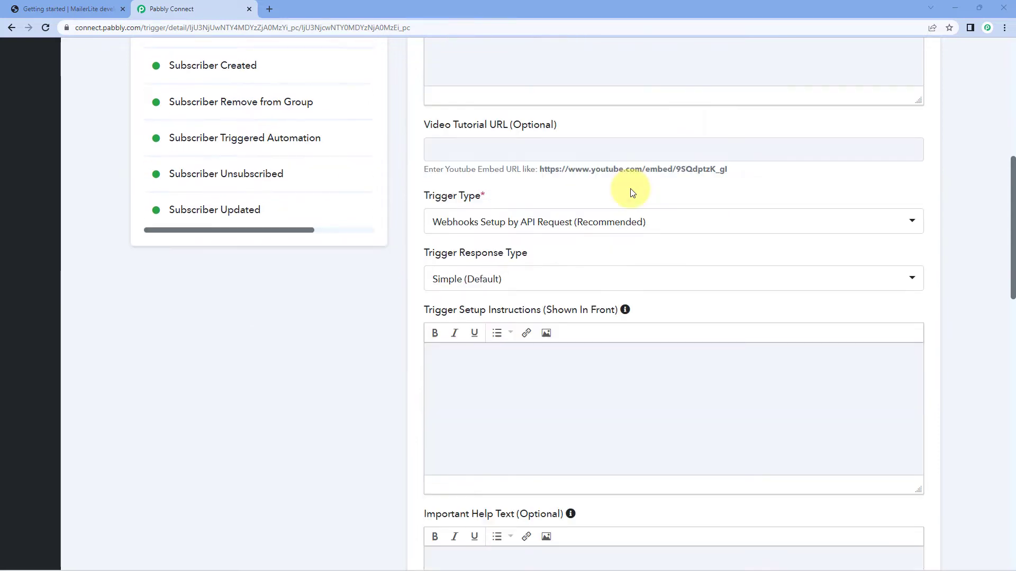
Select Webhooks Setup by API Request (Recommended) as the trigger type and Simple (Default) as the trigger response type.
{"action": "mouse_move", "coordinate": [452, 113]}
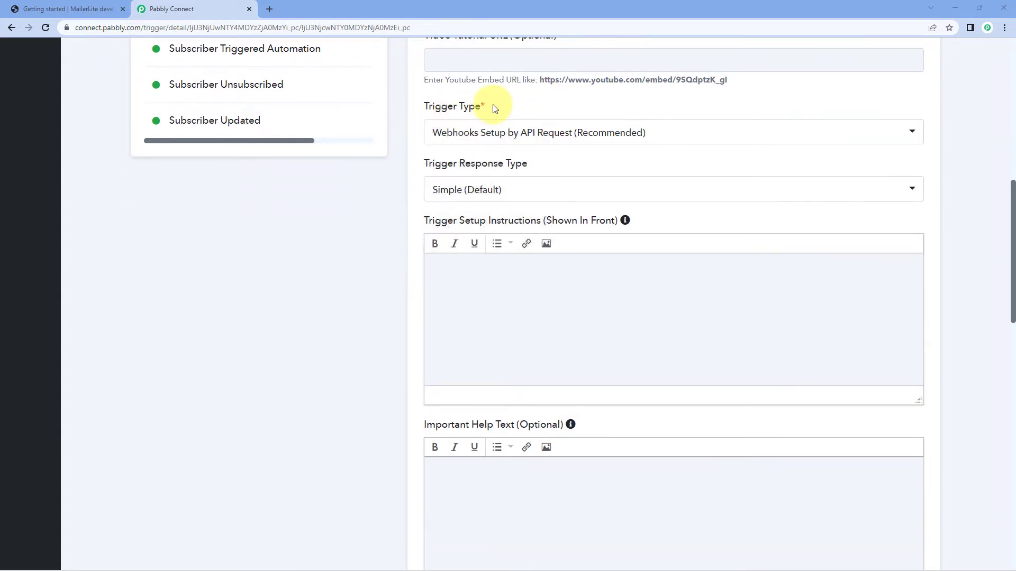
{"action": "left_click", "coordinate": [548, 132]}
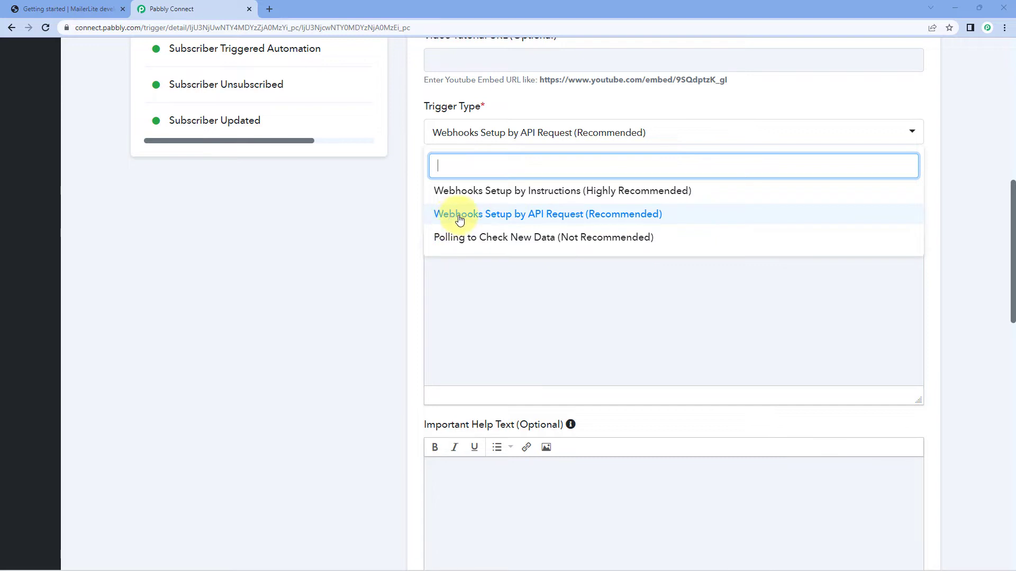
{"action": "left_click", "coordinate": [511, 217]}
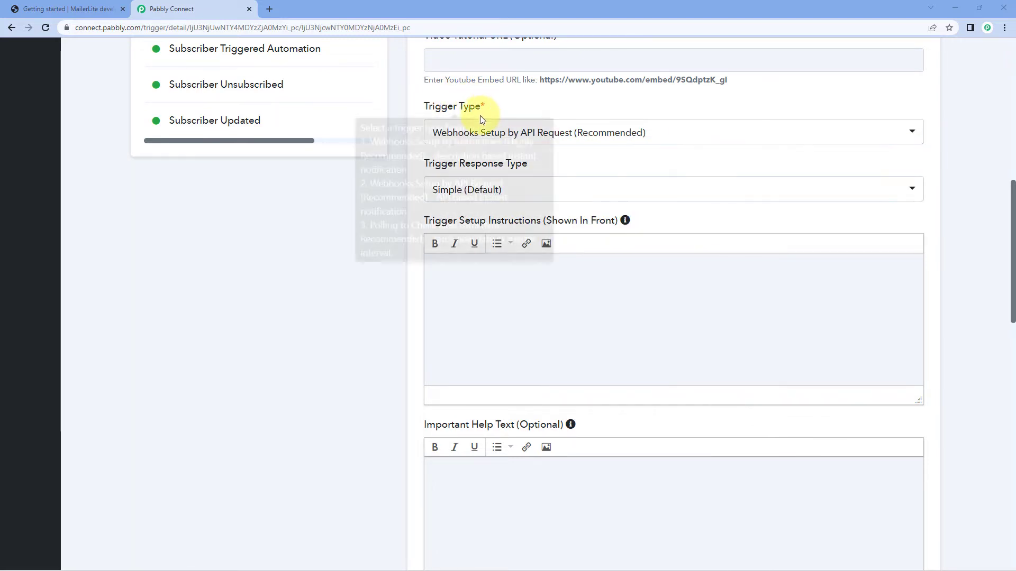
{"action": "scroll", "coordinate": [511, 132], "scroll_direction": "down", "scroll_amount": 1}
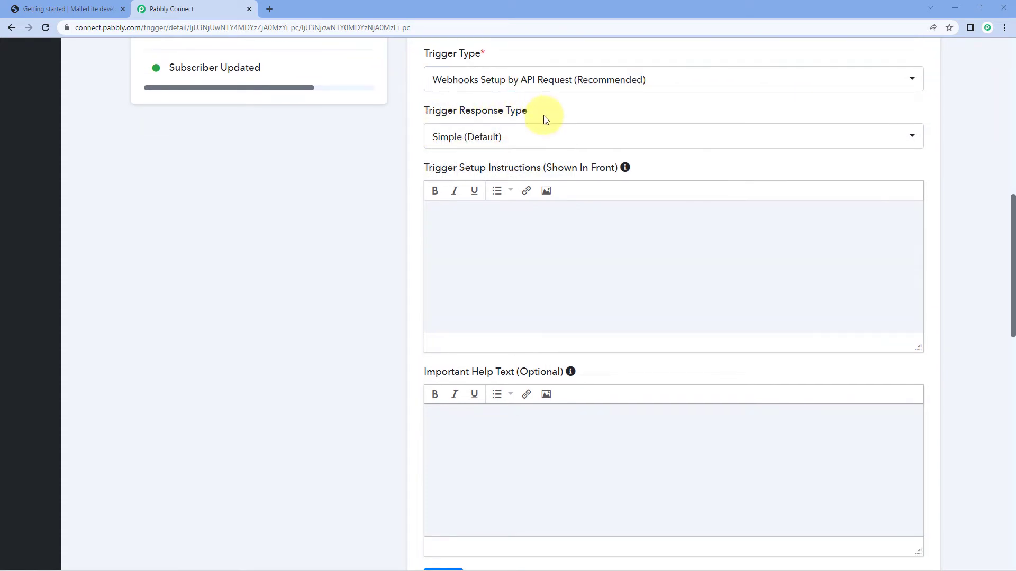
{"action": "left_click", "coordinate": [553, 146]}
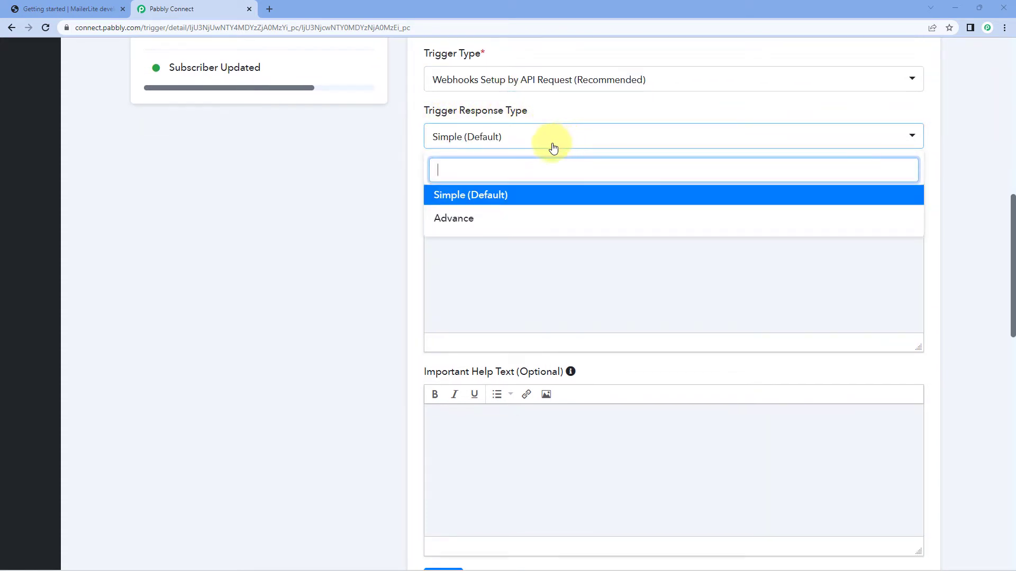
{"action": "left_click", "coordinate": [526, 198]}
Examine the Campaign Sent trigger's setup instructions and optional important help text fields.
{"action": "scroll", "coordinate": [503, 153], "scroll_direction": "down", "scroll_amount": 1}
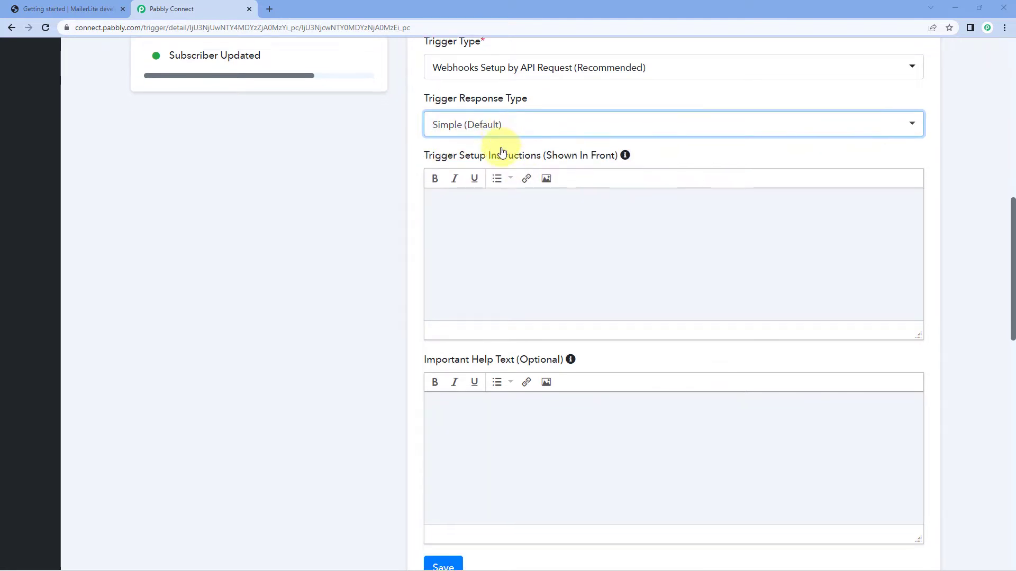
{"action": "scroll", "coordinate": [387, 162], "scroll_direction": "down", "scroll_amount": 1}
{"action": "left_click", "coordinate": [387, 161]}
{"action": "scroll", "coordinate": [388, 162], "scroll_direction": "up", "scroll_amount": 1}
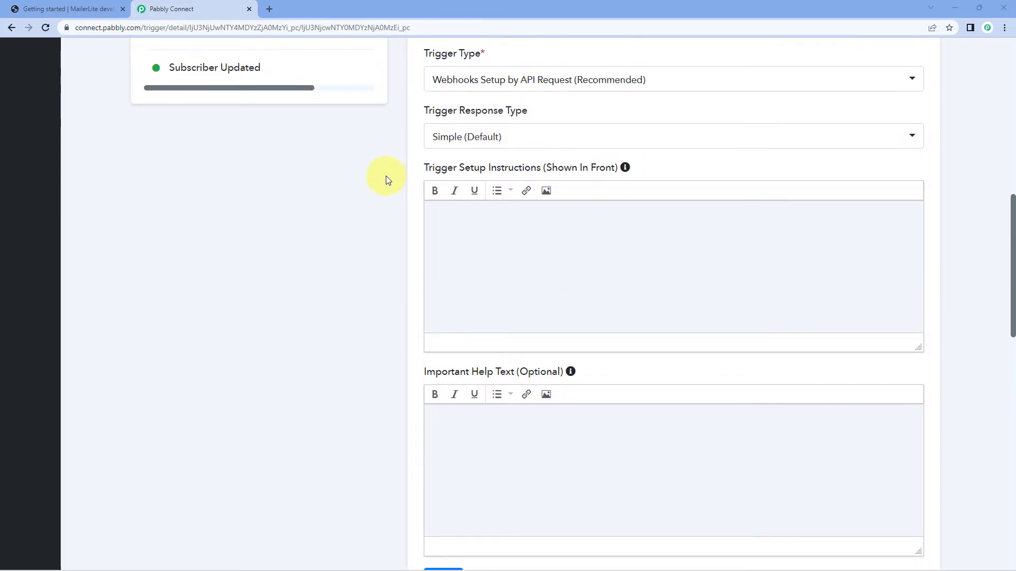
{"action": "scroll", "coordinate": [538, 281], "scroll_direction": "down", "scroll_amount": 1}
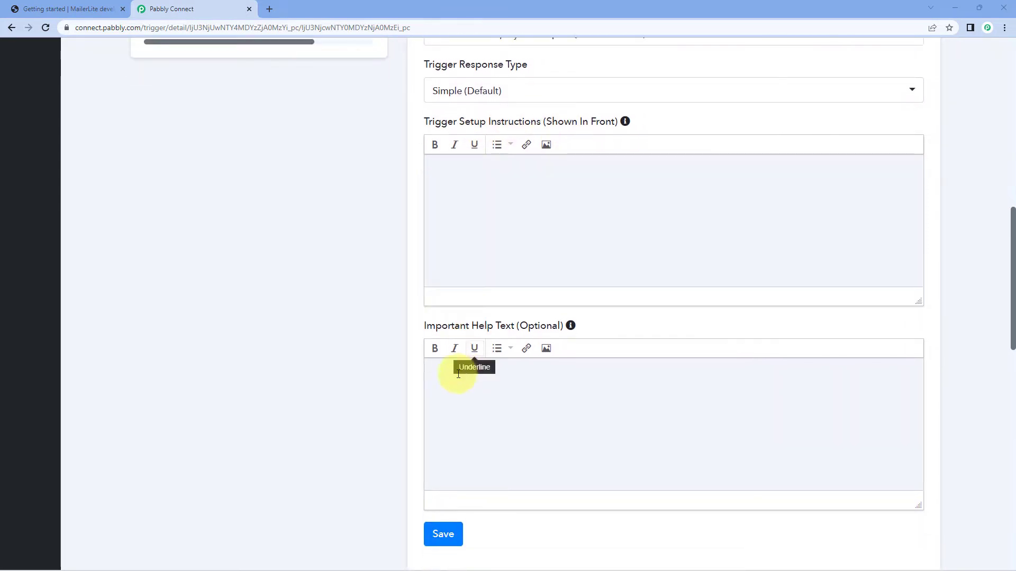
{"action": "scroll", "coordinate": [567, 323], "scroll_direction": "up", "scroll_amount": 1}
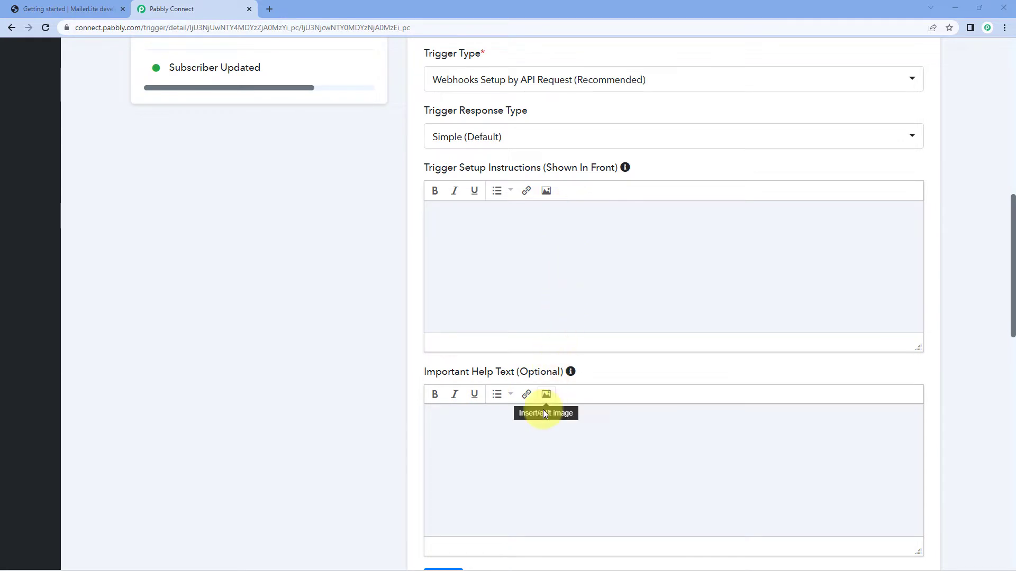
Select Webhooks Setup by API Request (Recommended) as the Campaign Sent trigger type and save the trigger details.
{"action": "scroll", "coordinate": [562, 255], "scroll_direction": "up", "scroll_amount": 1}
{"action": "left_click", "coordinate": [550, 133]}
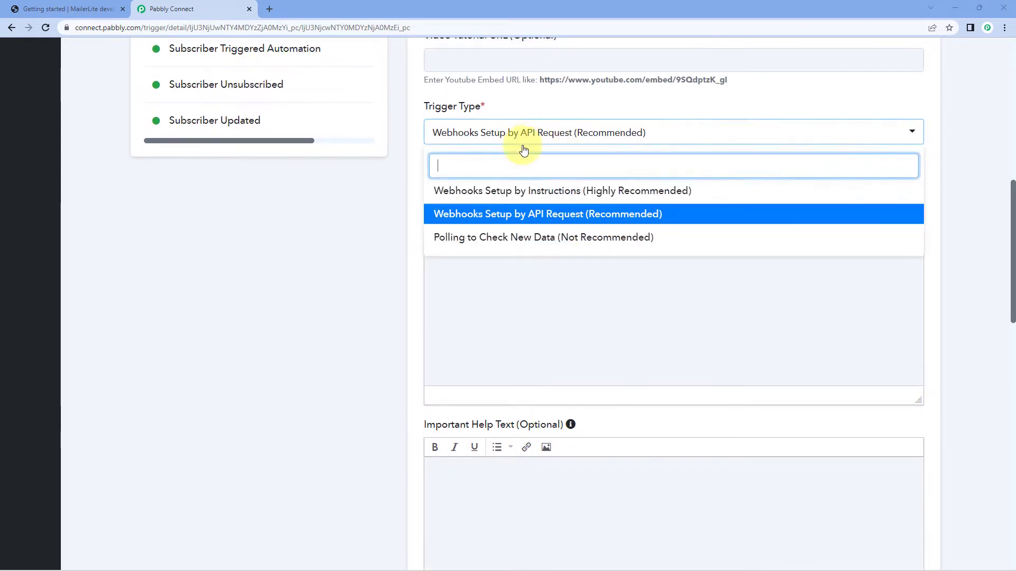
{"action": "left_click", "coordinate": [556, 212]}
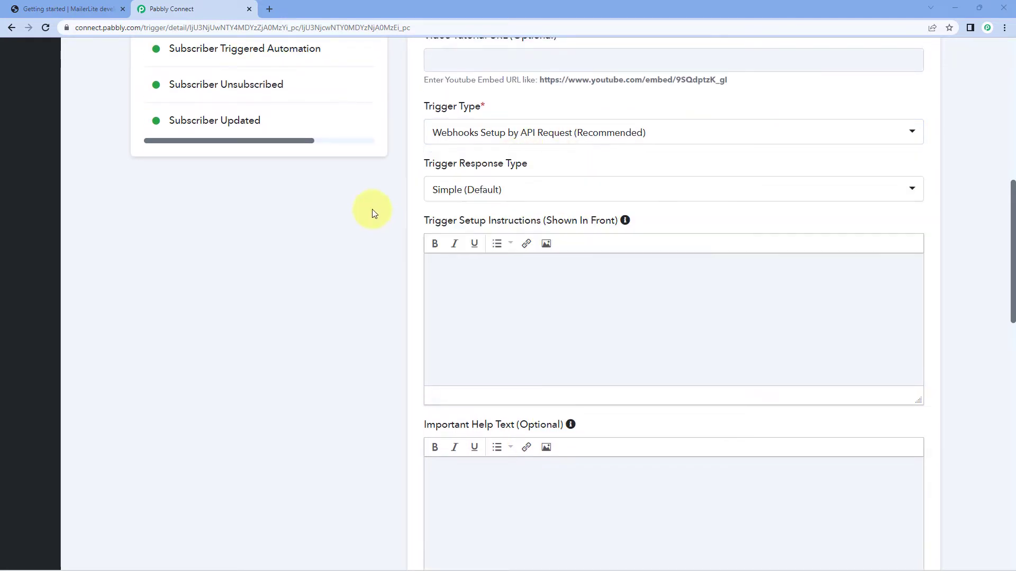
{"action": "scroll", "coordinate": [507, 281], "scroll_direction": "down", "scroll_amount": 3}
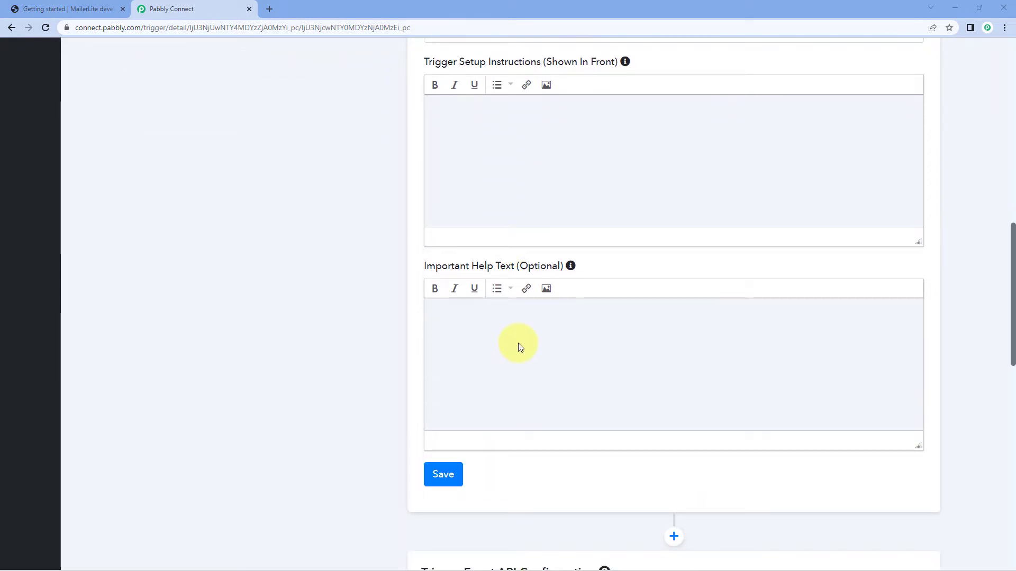
{"action": "scroll", "coordinate": [518, 346], "scroll_direction": "down", "scroll_amount": 1}
{"action": "scroll", "coordinate": [386, 174], "scroll_direction": "up", "scroll_amount": 3}
{"action": "scroll", "coordinate": [368, 299], "scroll_direction": "down", "scroll_amount": 5}
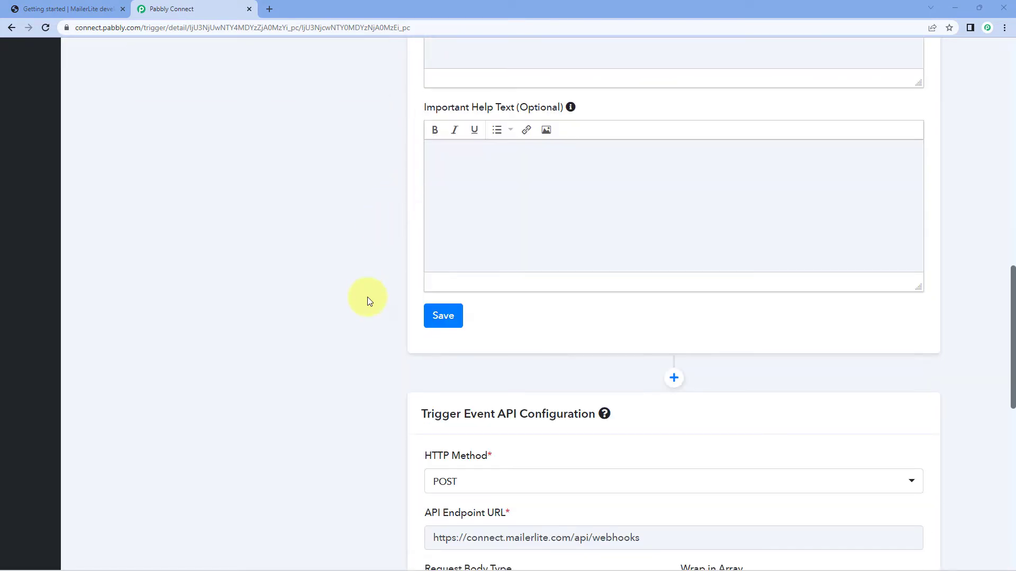
{"action": "left_click", "coordinate": [444, 321]}
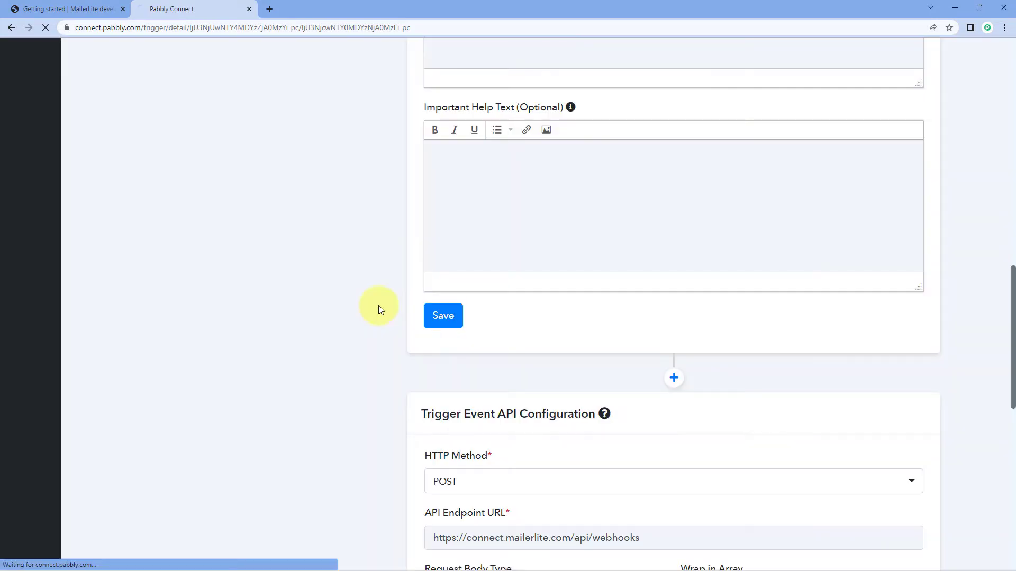
Select POST as the HTTP method in the Trigger Event API Configuration.
{"action": "scroll", "coordinate": [395, 272], "scroll_direction": "down", "scroll_amount": 8}
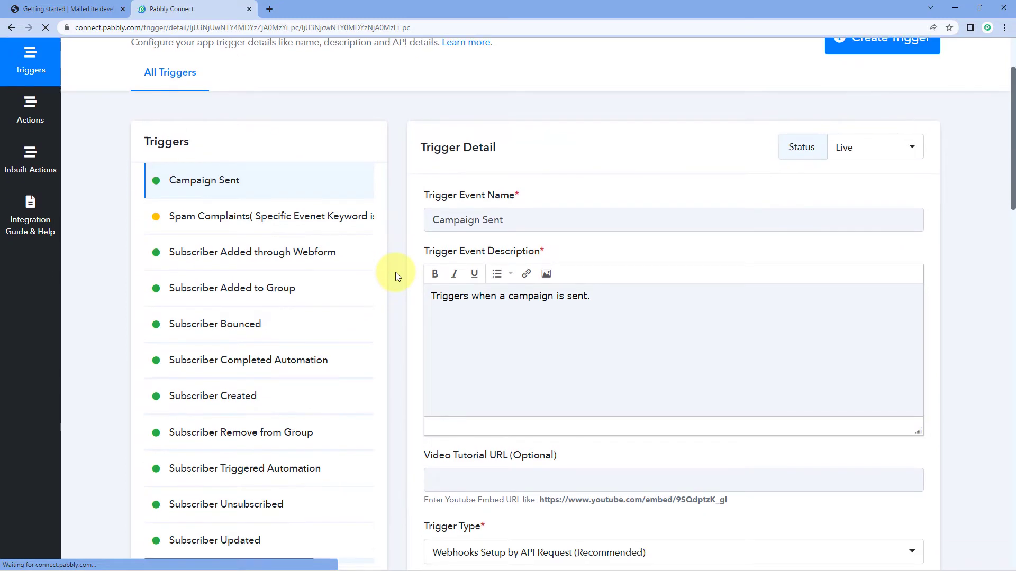
{"action": "scroll", "coordinate": [395, 272], "scroll_direction": "down", "scroll_amount": 12}
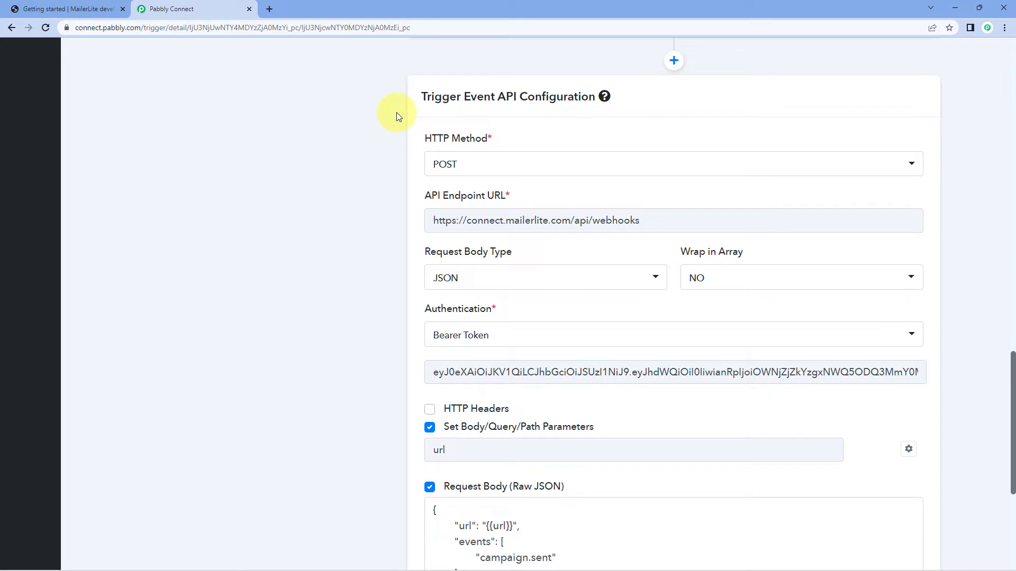
{"action": "mouse_move", "coordinate": [462, 139]}
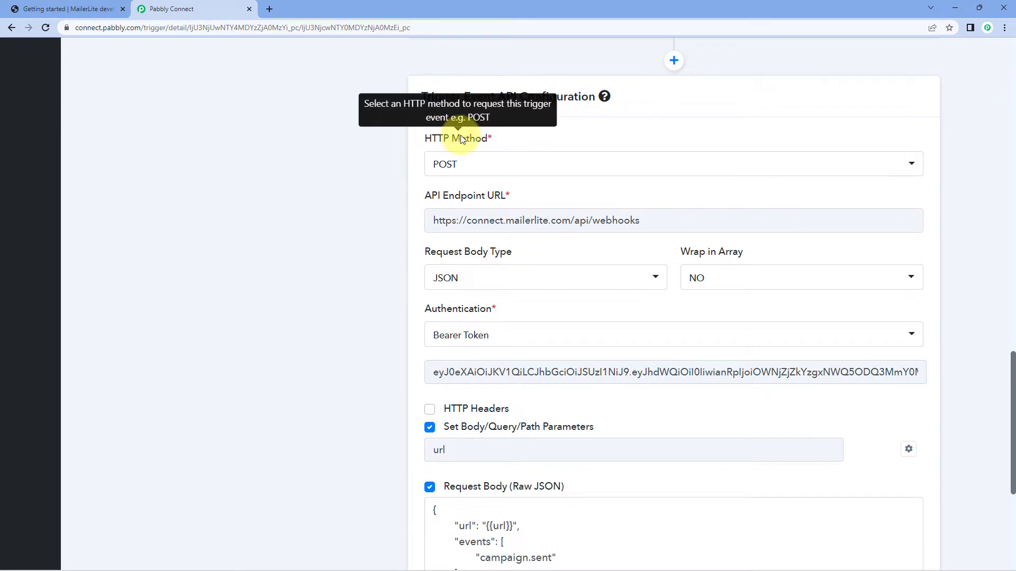
{"action": "left_click", "coordinate": [520, 169]}
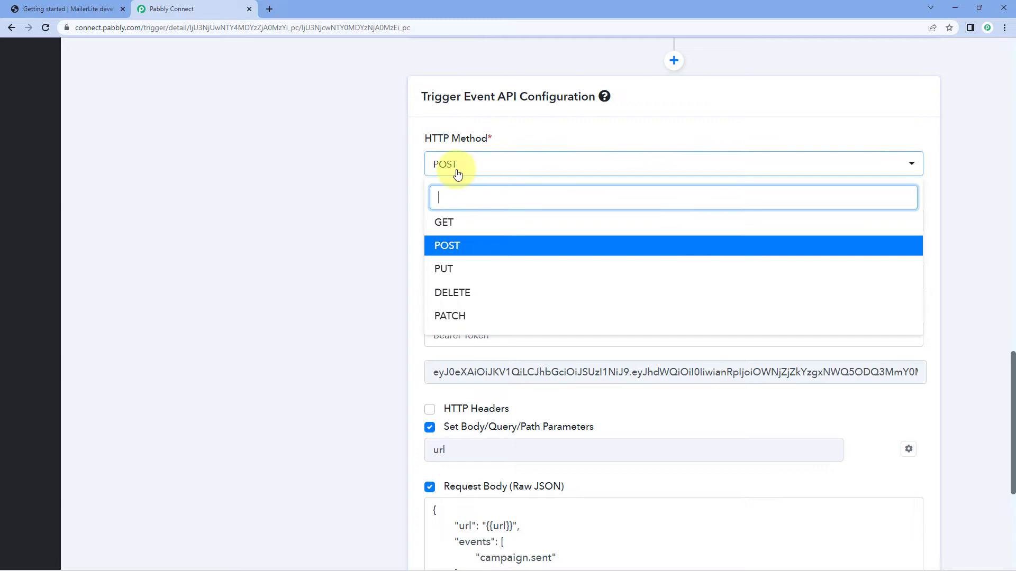
{"action": "left_click", "coordinate": [442, 250]}
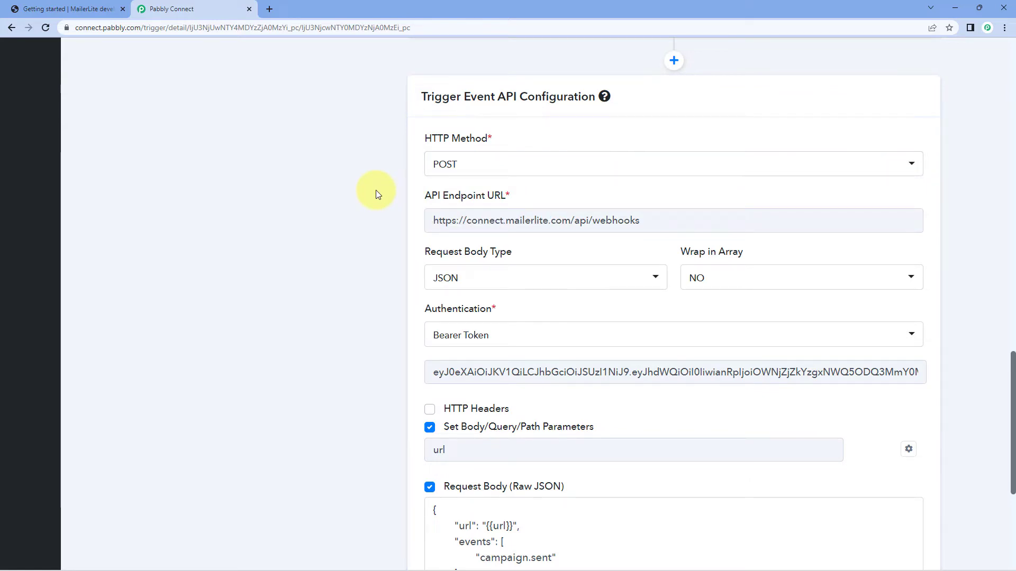
Review the API endpoint URL in the Campaign Sent trigger's API configuration.
{"action": "scroll", "coordinate": [375, 189], "scroll_direction": "up", "scroll_amount": 15}
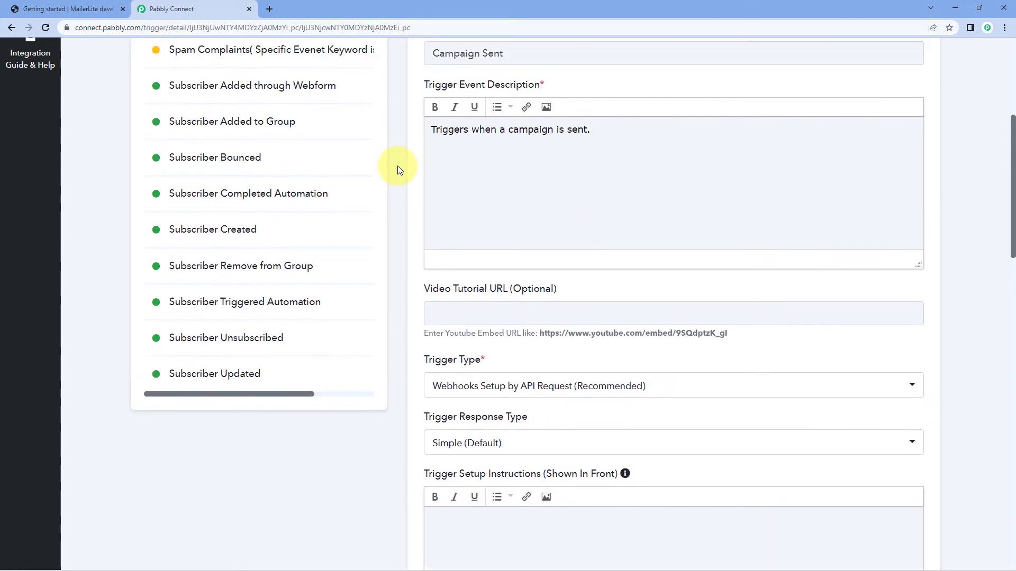
{"action": "scroll", "coordinate": [397, 169], "scroll_direction": "down", "scroll_amount": 15}
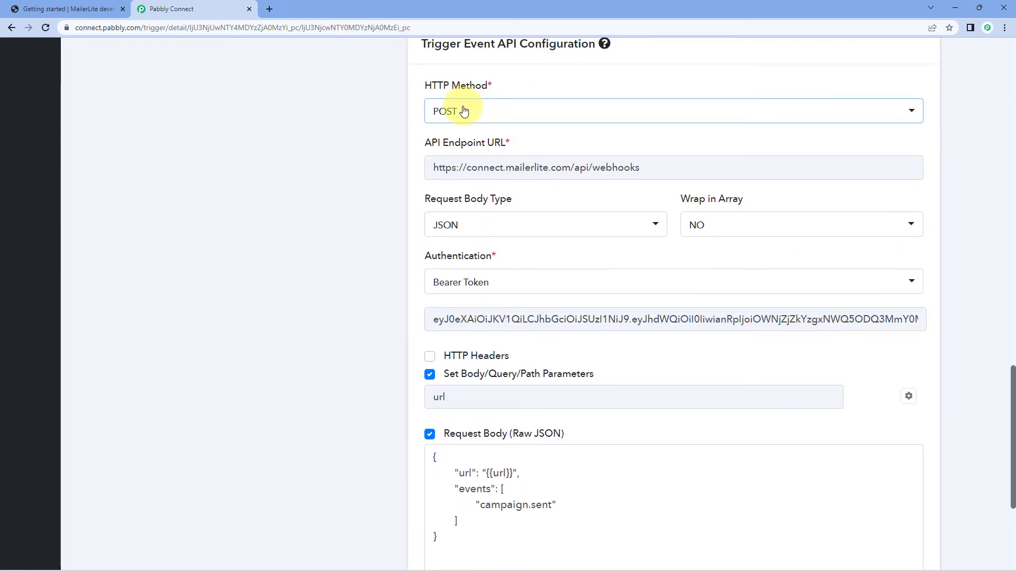
{"action": "scroll", "coordinate": [416, 124], "scroll_direction": "down", "scroll_amount": 1}
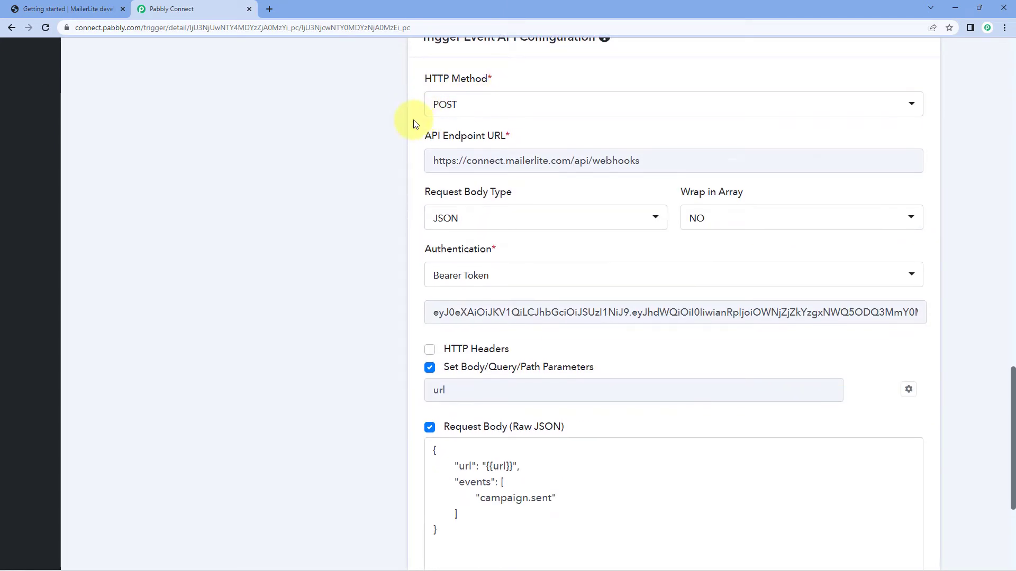
{"action": "scroll", "coordinate": [414, 124], "scroll_direction": "down", "scroll_amount": 1}
{"action": "left_click_drag", "start_coordinate": [671, 112], "coordinate": [435, 117]}
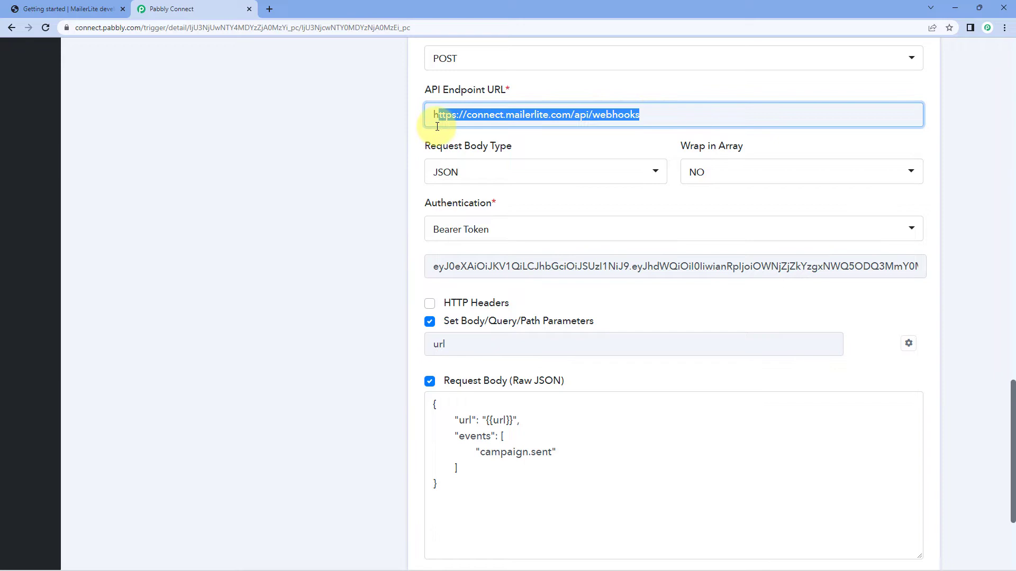
{"action": "left_click", "coordinate": [401, 130]}
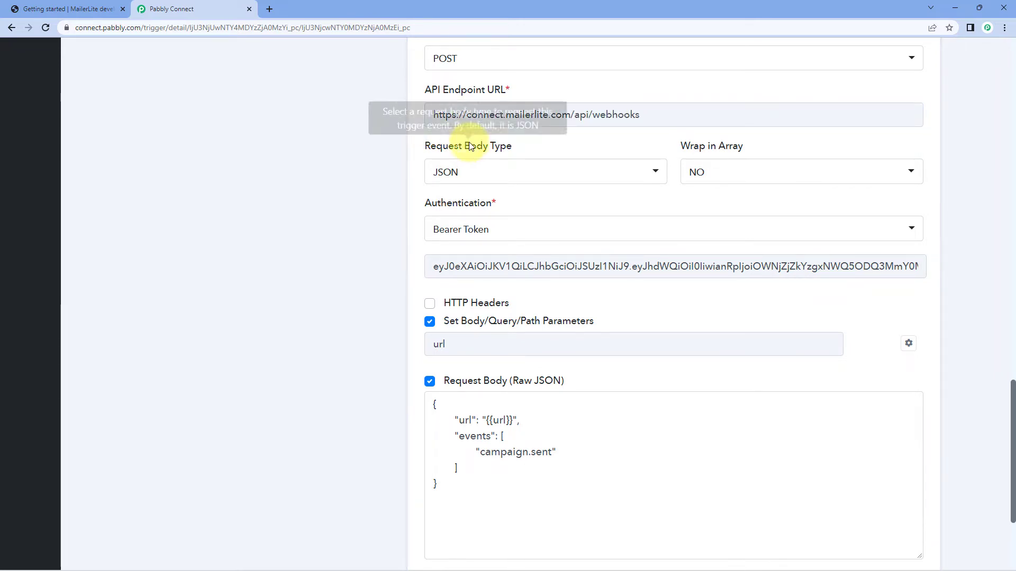
View the request body type options while keeping JSON, and set Wrap in Array to NO.
{"action": "left_click", "coordinate": [571, 168]}
{"action": "scroll", "coordinate": [392, 193], "scroll_direction": "down", "scroll_amount": 1}
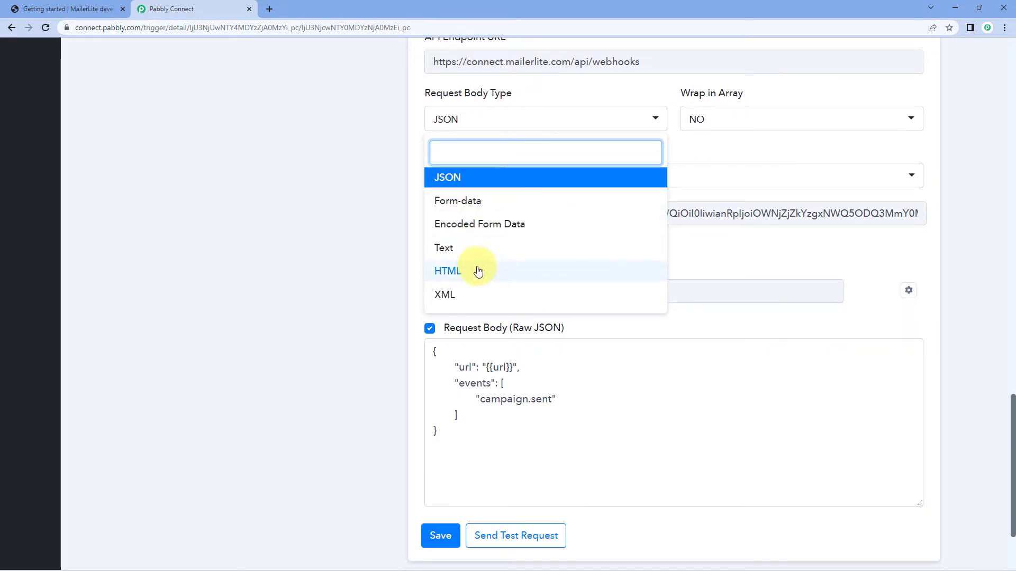
{"action": "left_click", "coordinate": [392, 183]}
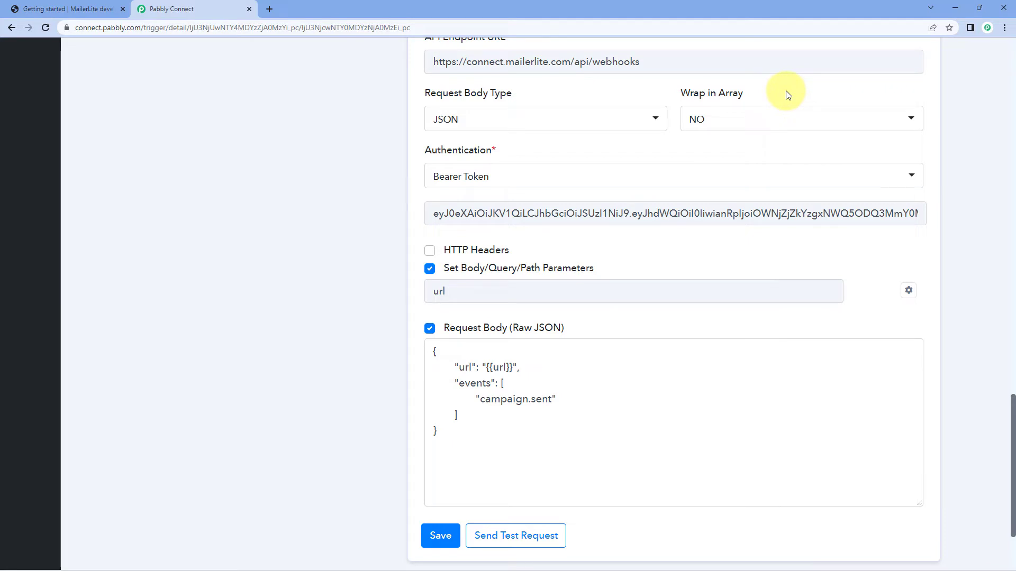
{"action": "left_click", "coordinate": [728, 116]}
{"action": "left_click", "coordinate": [709, 174]}
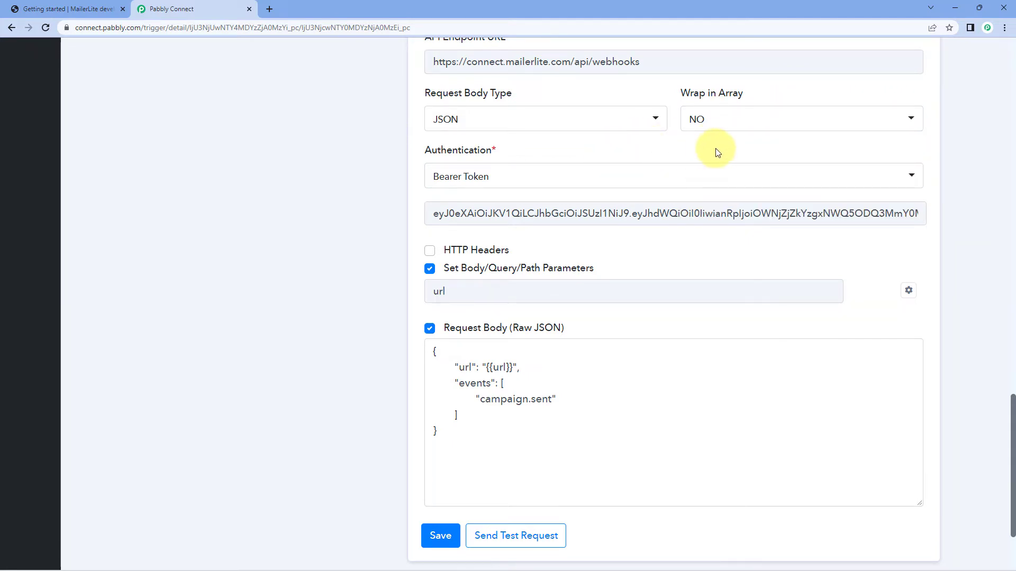
{"action": "scroll", "coordinate": [673, 150], "scroll_direction": "down", "scroll_amount": 1}
{"action": "scroll", "coordinate": [461, 96], "scroll_direction": "up", "scroll_amount": 1}
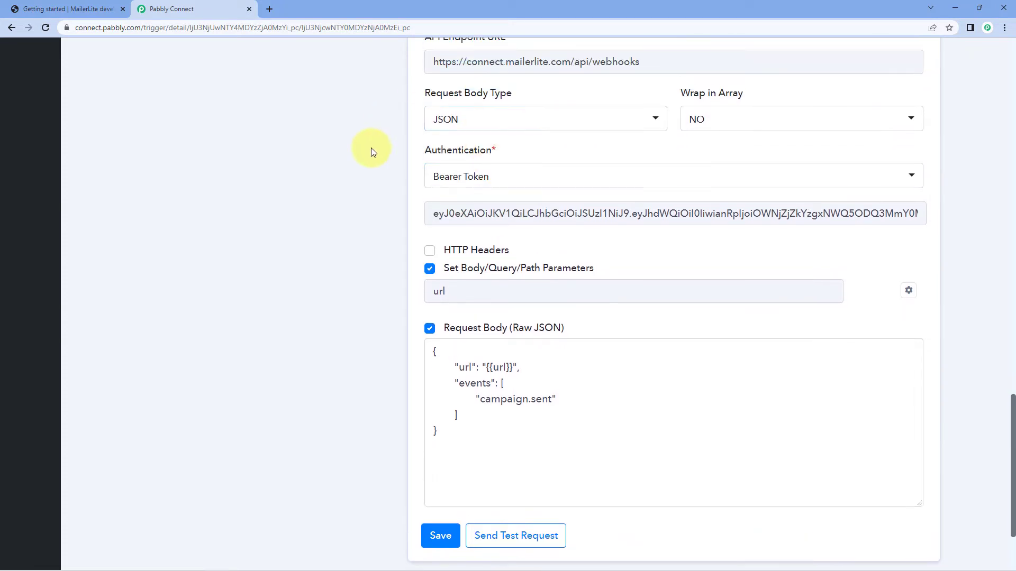
Select Bearer Token as the authentication, clear the token field and paste the API token into it.
{"action": "left_click", "coordinate": [501, 174]}
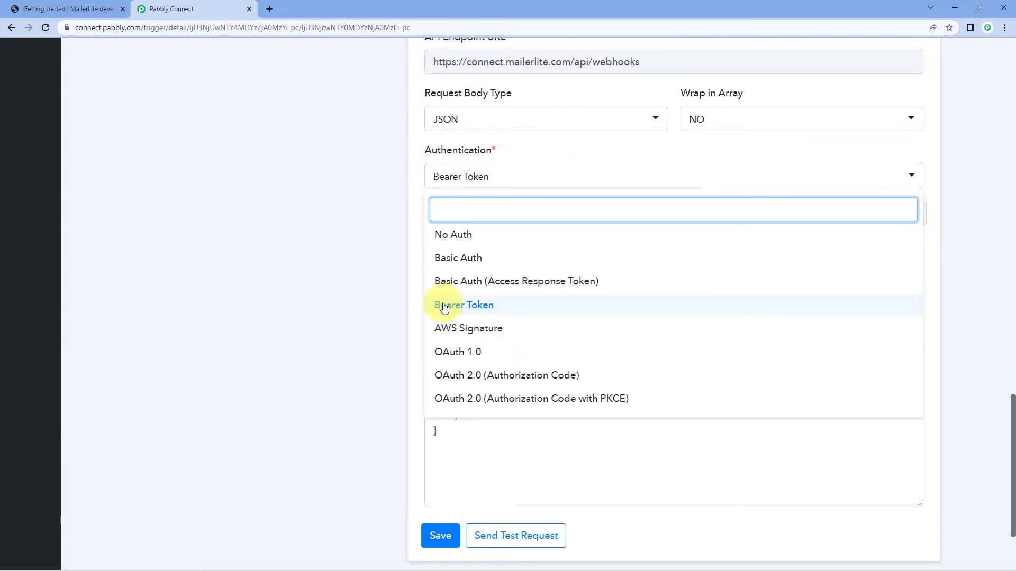
{"action": "left_click", "coordinate": [484, 306]}
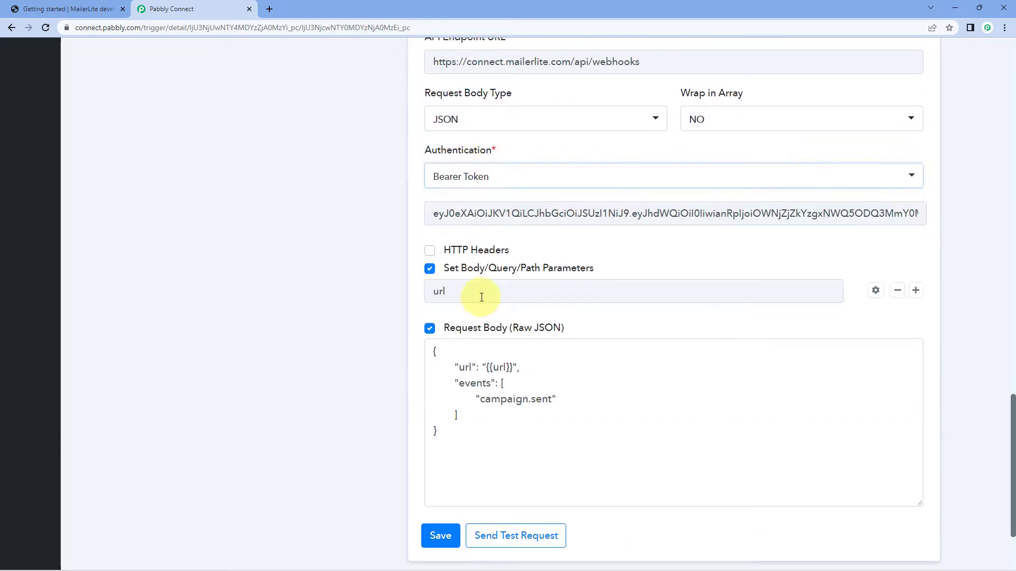
{"action": "double_click", "coordinate": [500, 215]}
{"action": "key", "text": "ctrl+a"}
{"action": "key", "text": "ctrl+c"}
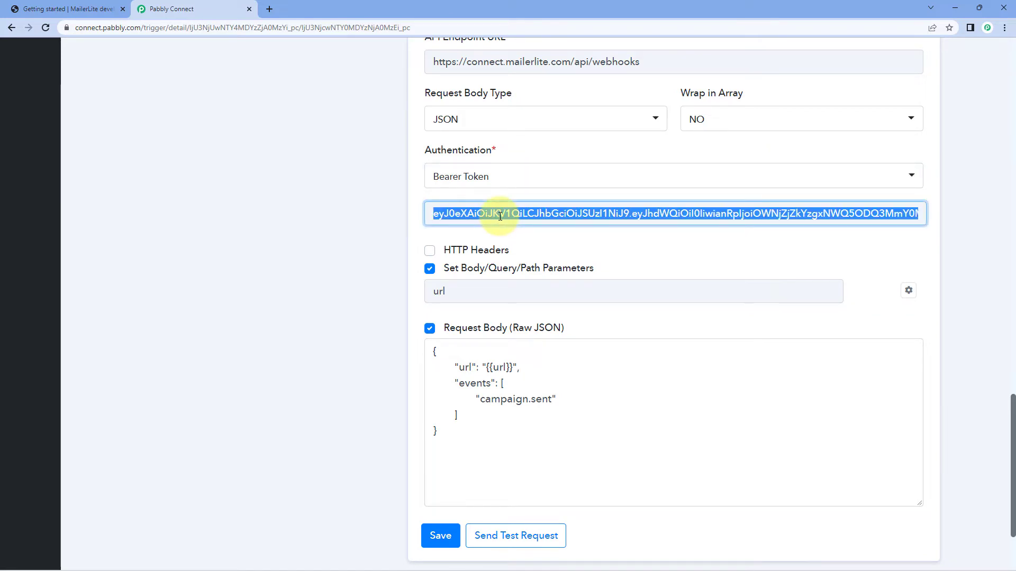
{"action": "key", "text": "BackSpace"}
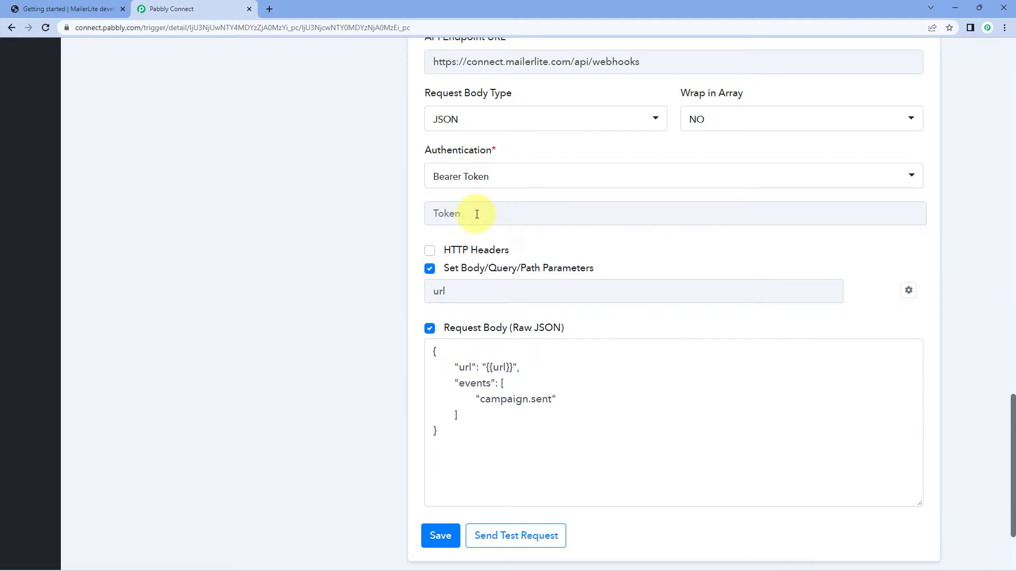
{"action": "left_click", "coordinate": [459, 214]}
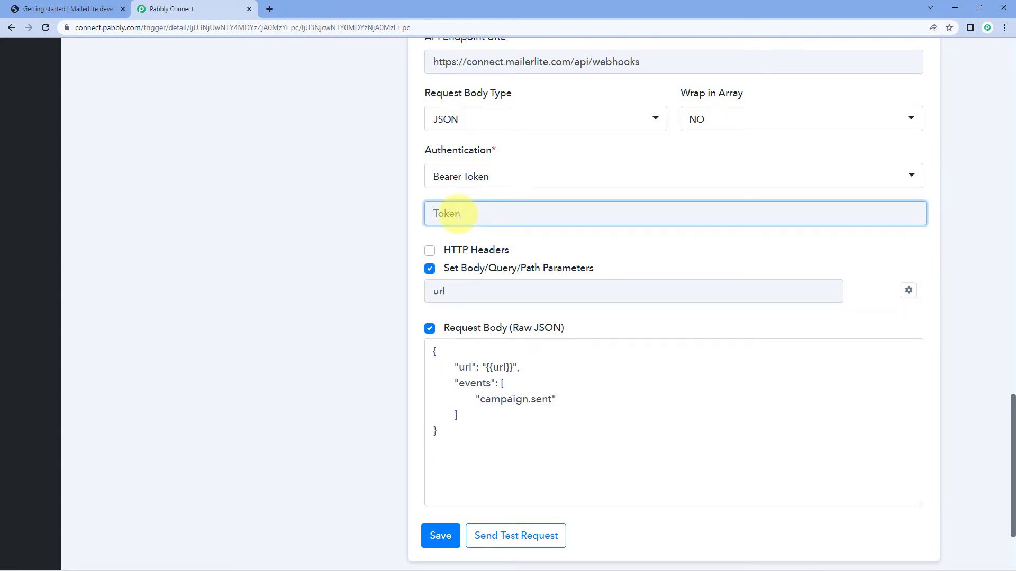
{"action": "right_click", "coordinate": [458, 214]}
{"action": "left_click", "coordinate": [484, 300]}
{"action": "left_click", "coordinate": [390, 218]}
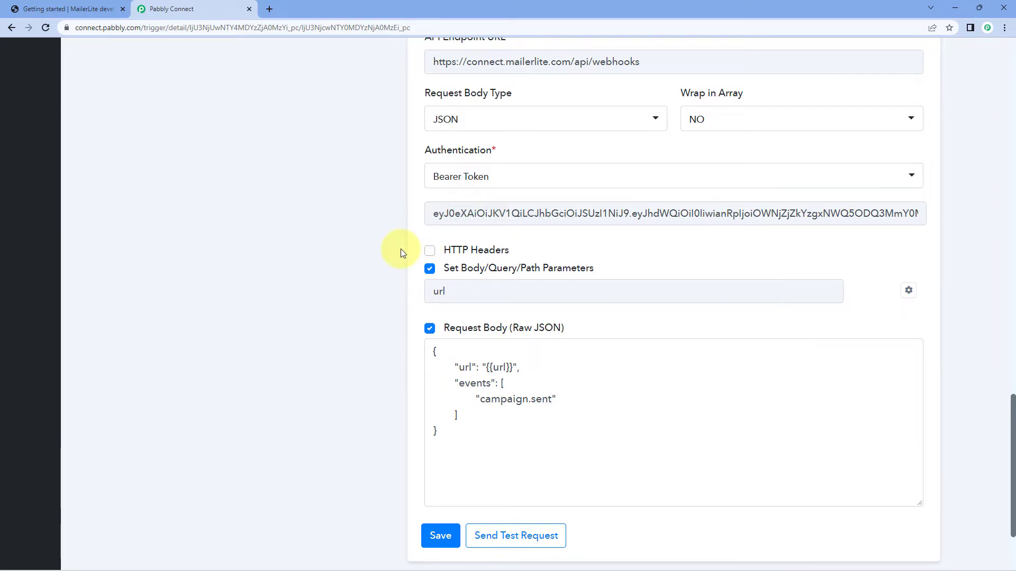
Preview the header key field and its controls by enabling HTTP Headers, and disable the option again.
{"action": "left_click", "coordinate": [430, 252]}
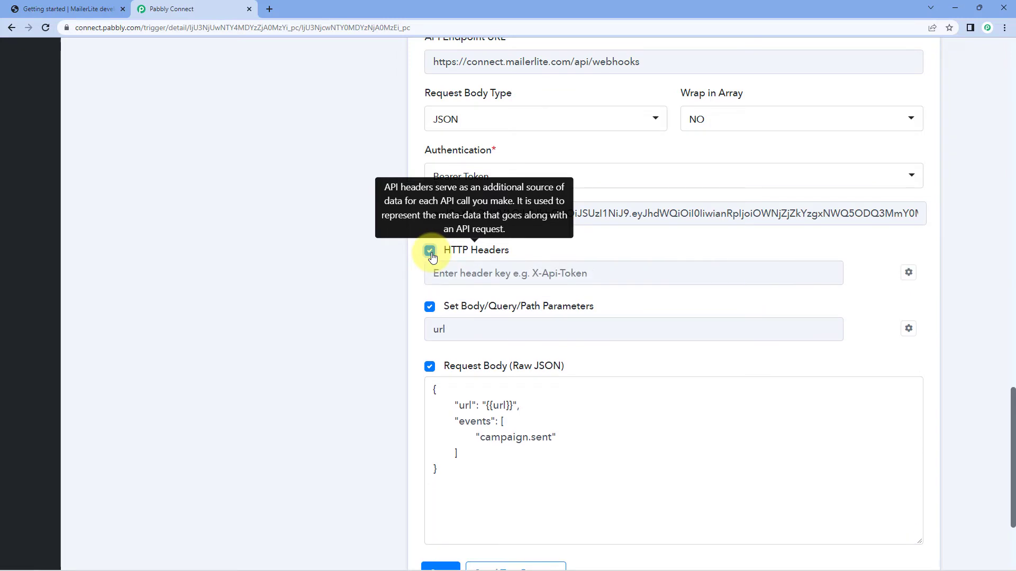
{"action": "mouse_move", "coordinate": [874, 274]}
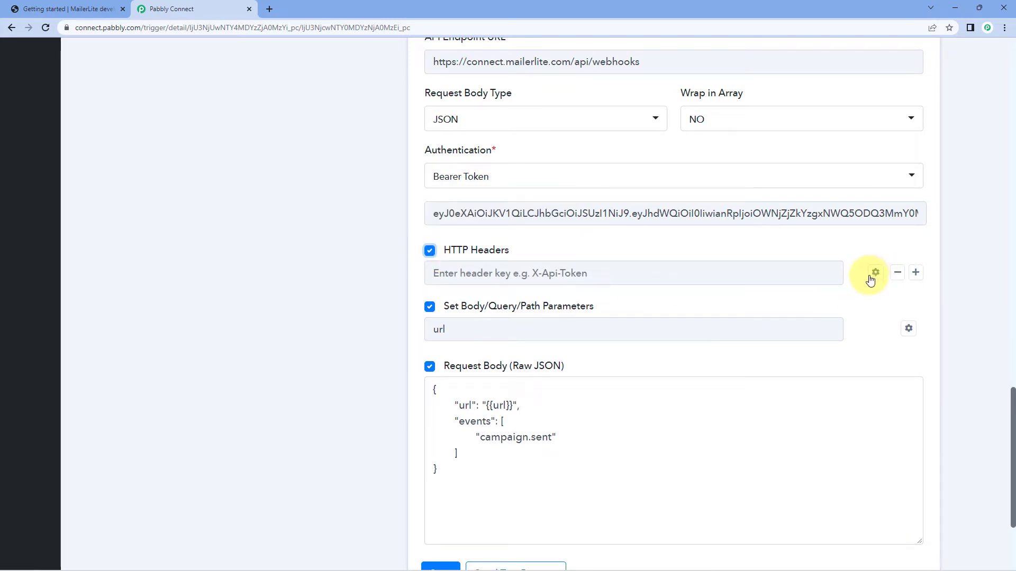
{"action": "left_click", "coordinate": [431, 253]}
{"action": "scroll", "coordinate": [398, 231], "scroll_direction": "down", "scroll_amount": 1}
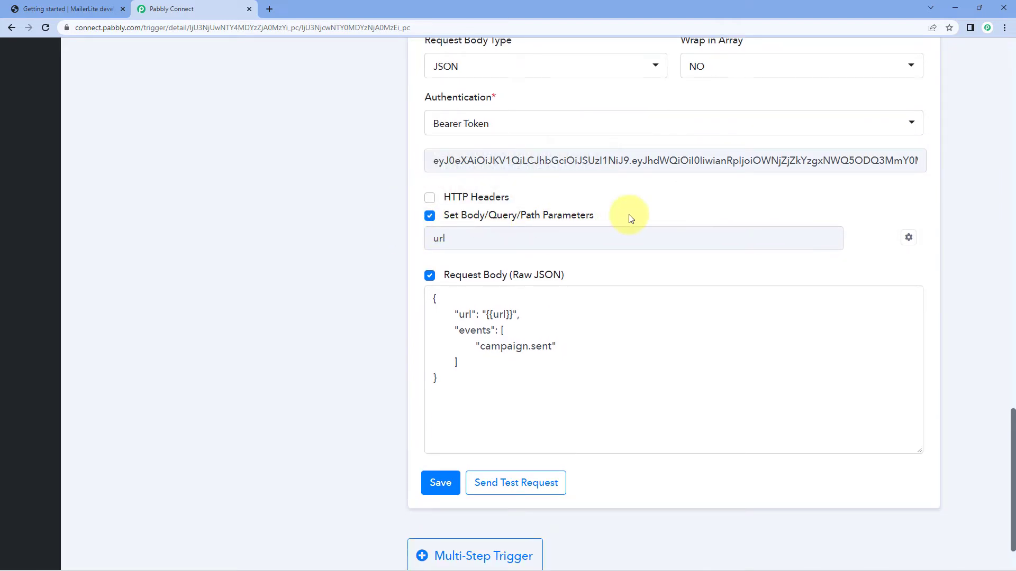
{"action": "scroll", "coordinate": [481, 204], "scroll_direction": "up", "scroll_amount": 3}
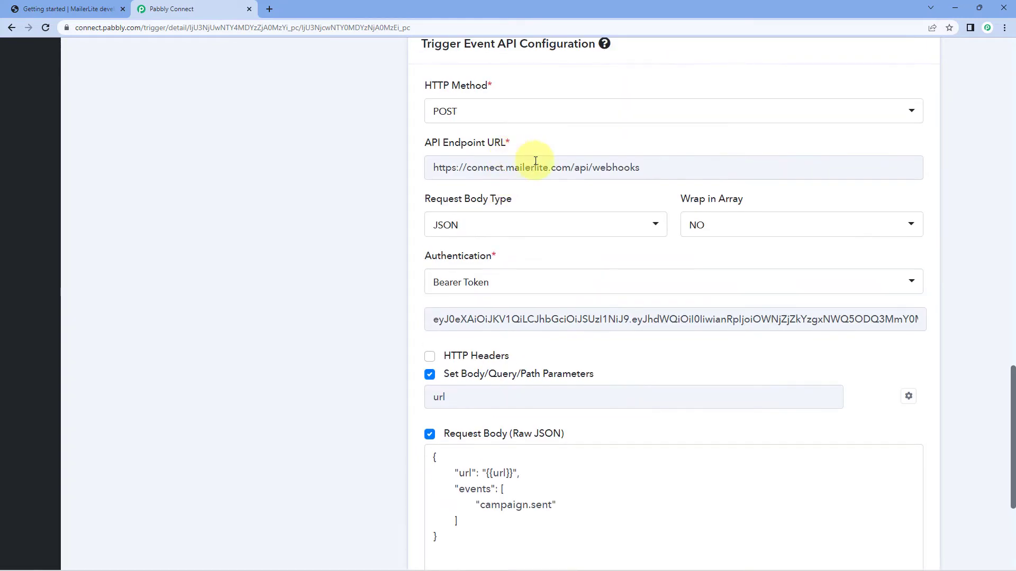
{"action": "scroll", "coordinate": [567, 168], "scroll_direction": "down", "scroll_amount": 3}
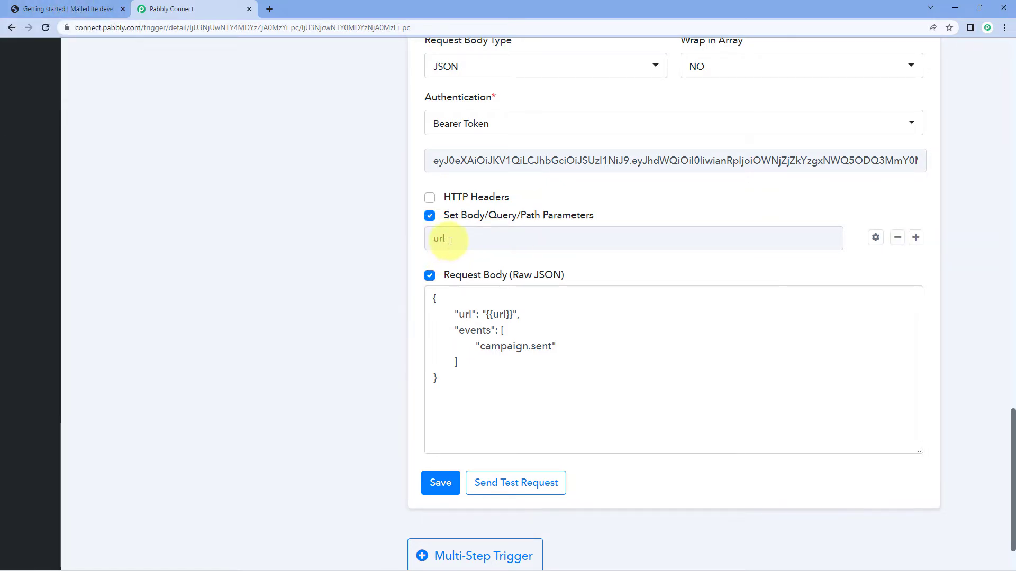
Check the authentication section of the MailerLite API reference and return to the url parameter in Pabbly Connect's API configuration.
{"action": "left_click", "coordinate": [47, 5]}
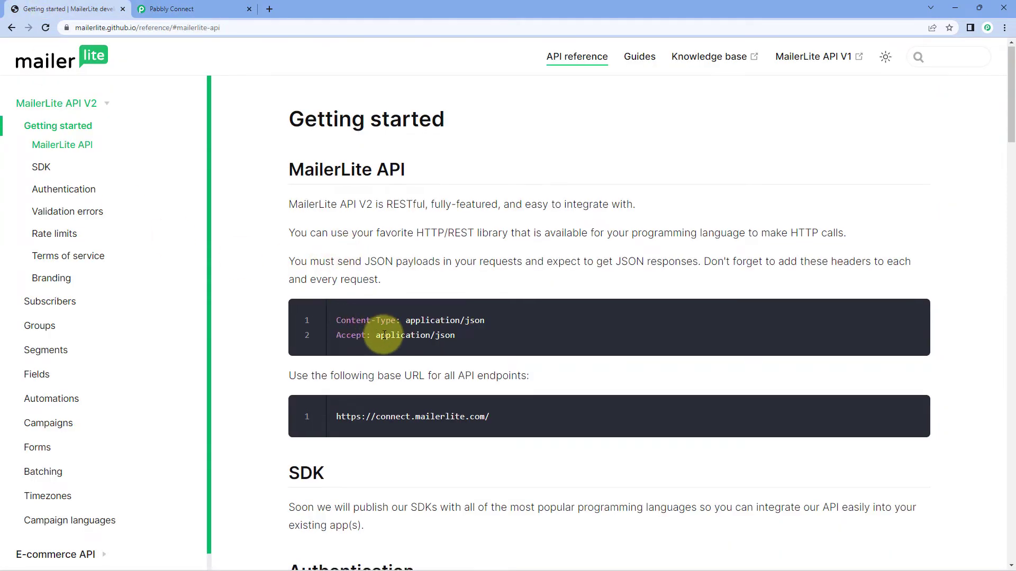
{"action": "scroll", "coordinate": [361, 326], "scroll_direction": "down", "scroll_amount": 3}
{"action": "scroll", "coordinate": [361, 325], "scroll_direction": "down", "scroll_amount": 10}
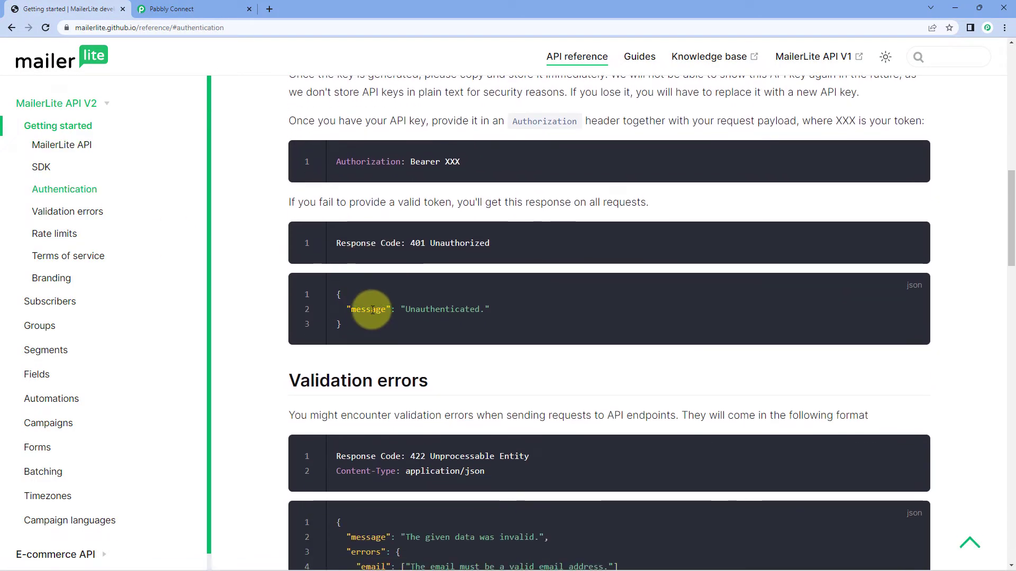
{"action": "double_click", "coordinate": [372, 310]}
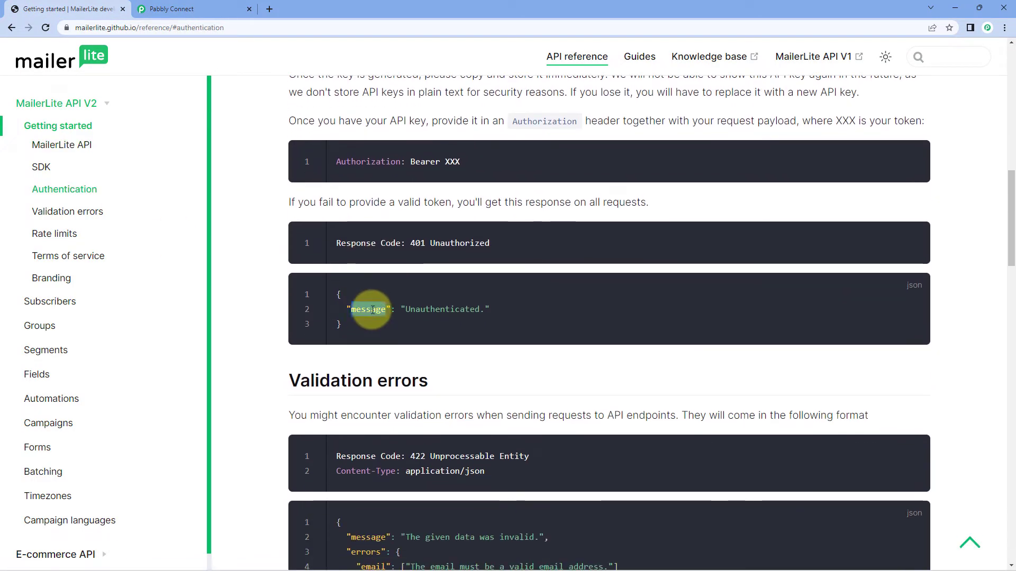
{"action": "left_click", "coordinate": [214, 5]}
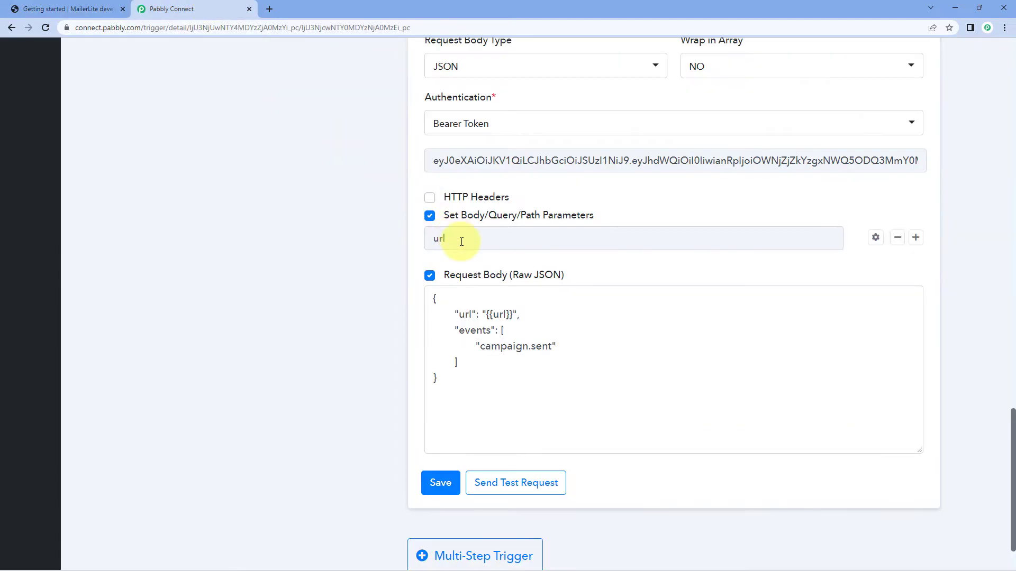
{"action": "left_click_drag", "start_coordinate": [460, 238], "coordinate": [424, 246]}
{"action": "left_click", "coordinate": [452, 240]}
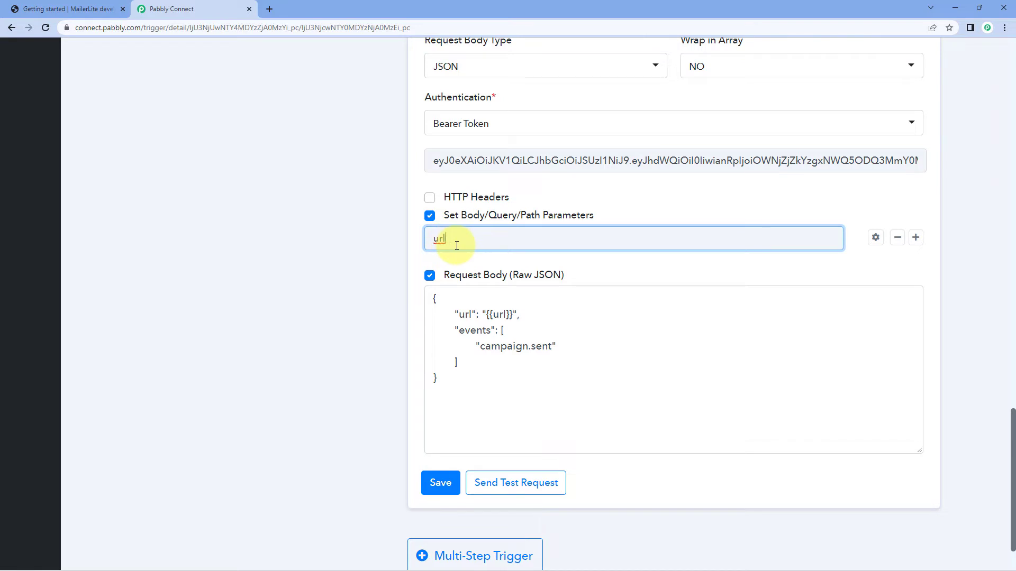
Open the url parameter's field details and review its Webhook URL label and the dynamic and static dropdown options.
{"action": "left_click", "coordinate": [714, 205]}
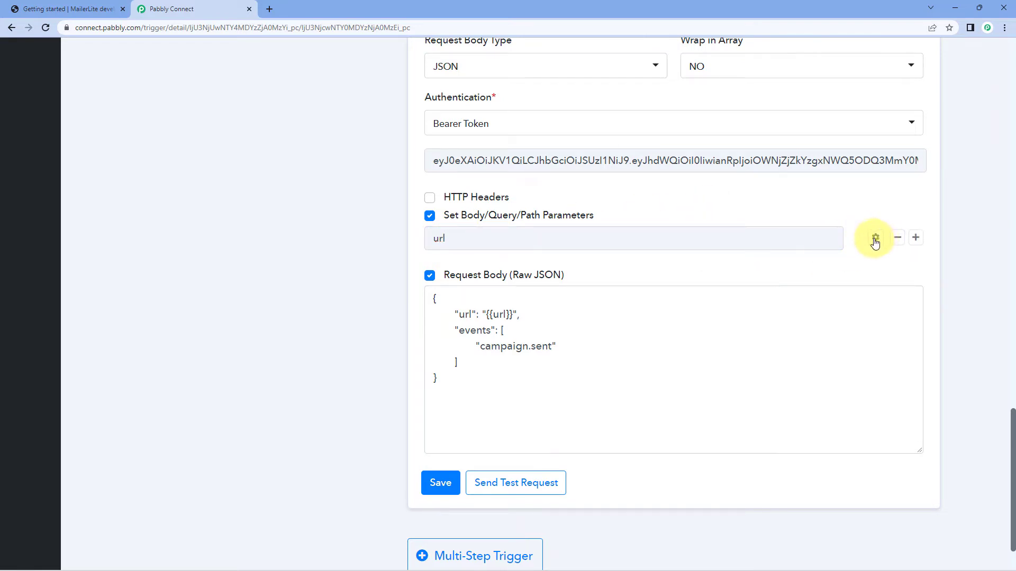
{"action": "left_click", "coordinate": [875, 239]}
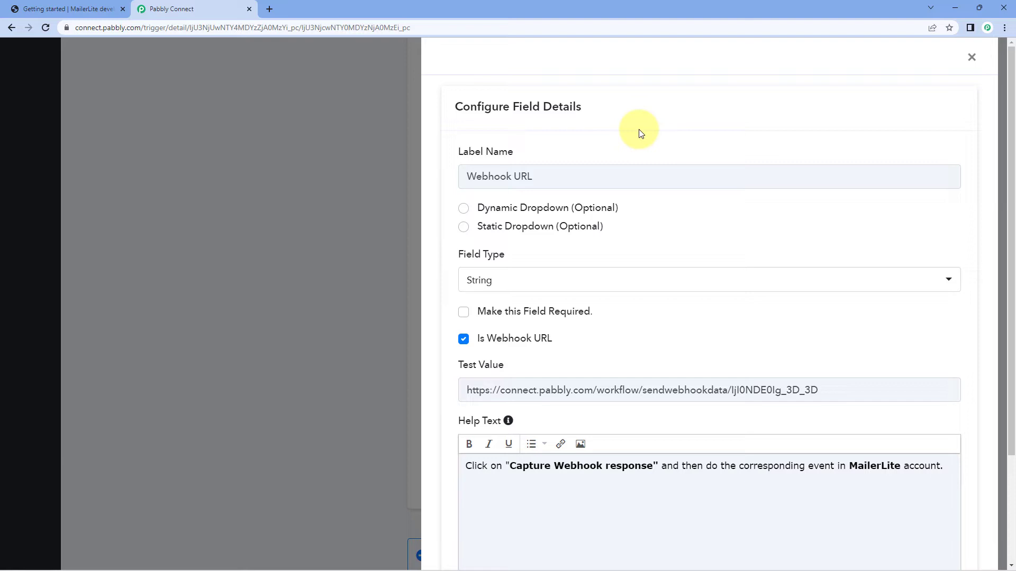
{"action": "left_click_drag", "start_coordinate": [547, 176], "coordinate": [461, 163]}
{"action": "left_click", "coordinate": [546, 147]}
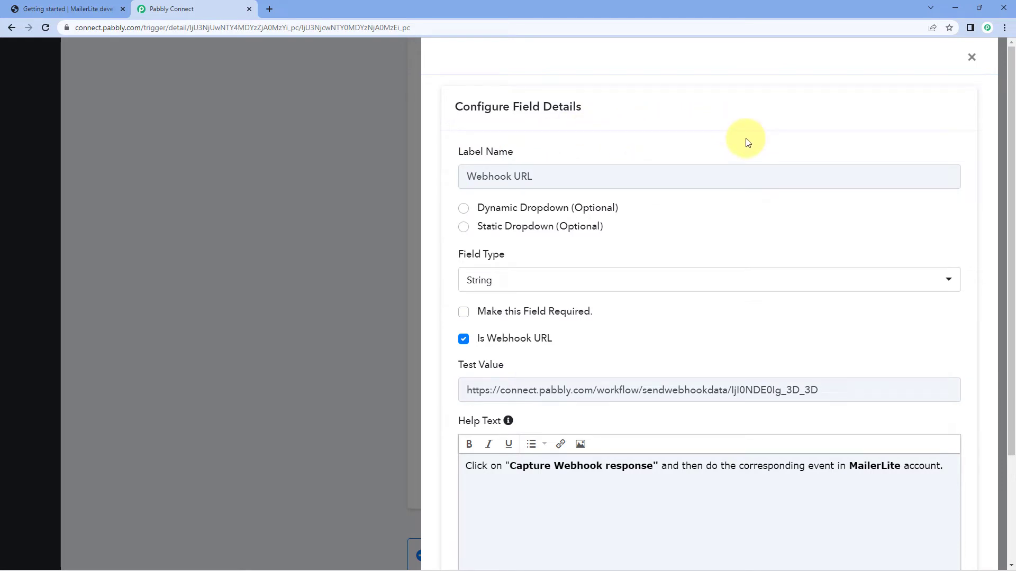
{"action": "scroll", "coordinate": [487, 204], "scroll_direction": "down", "scroll_amount": 3}
{"action": "scroll", "coordinate": [496, 128], "scroll_direction": "up", "scroll_amount": 1}
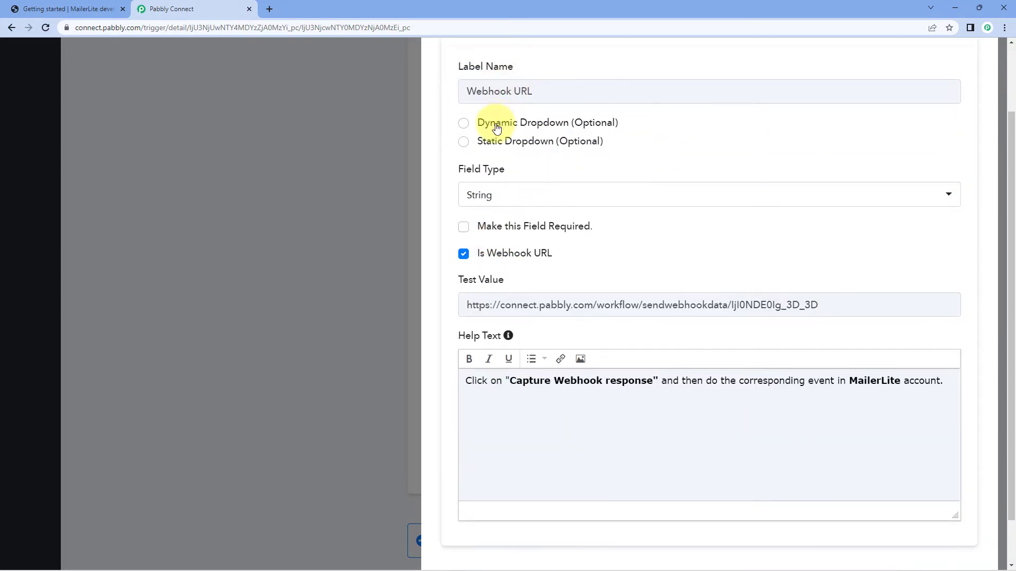
{"action": "scroll", "coordinate": [497, 128], "scroll_direction": "up", "scroll_amount": 1}
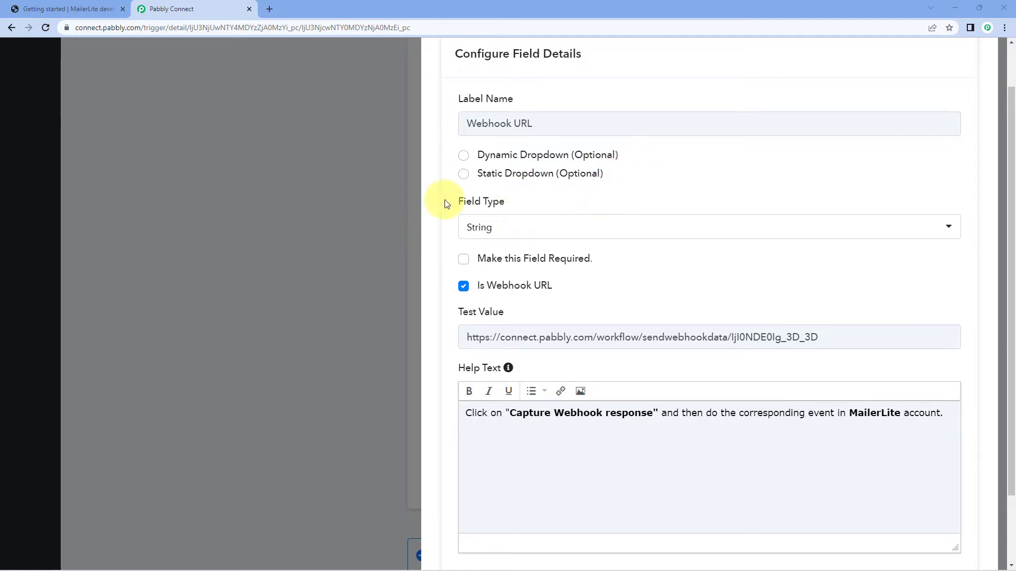
Keep String as the url parameter's field type, review the test value and help text, and save the field details.
{"action": "left_click", "coordinate": [540, 228]}
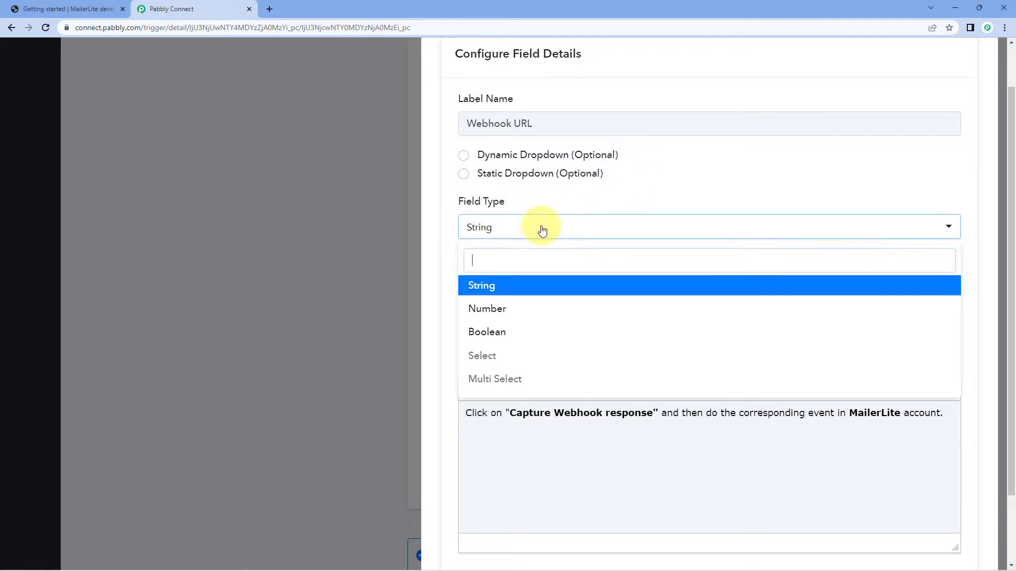
{"action": "left_click", "coordinate": [495, 291]}
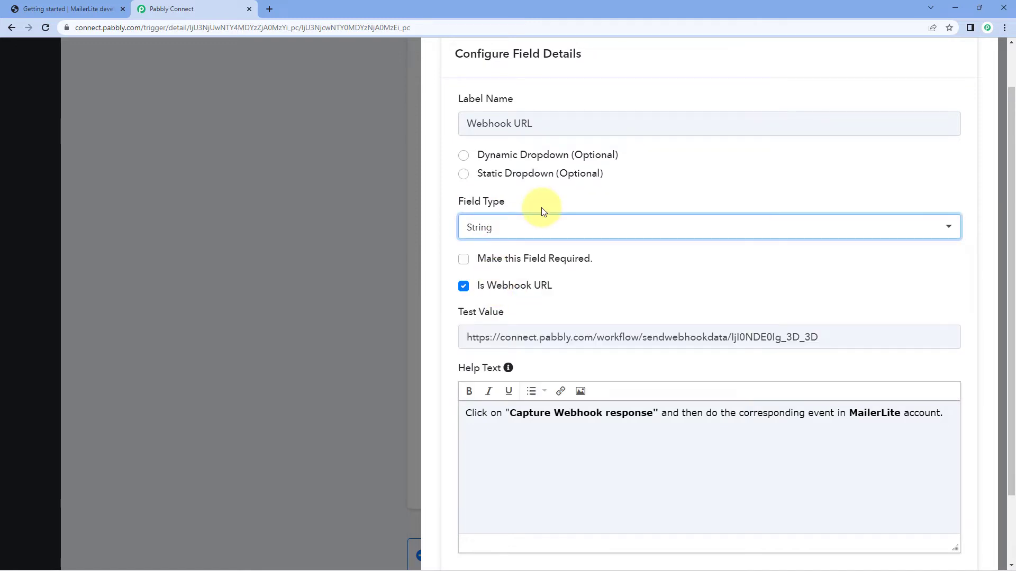
{"action": "scroll", "coordinate": [543, 211], "scroll_direction": "down", "scroll_amount": 1}
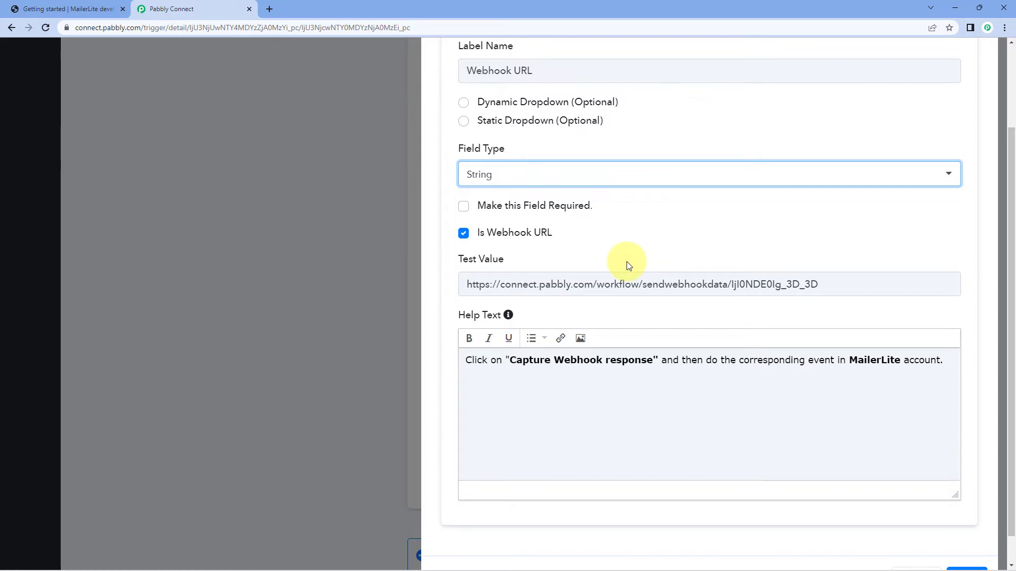
{"action": "scroll", "coordinate": [474, 268], "scroll_direction": "down", "scroll_amount": 1}
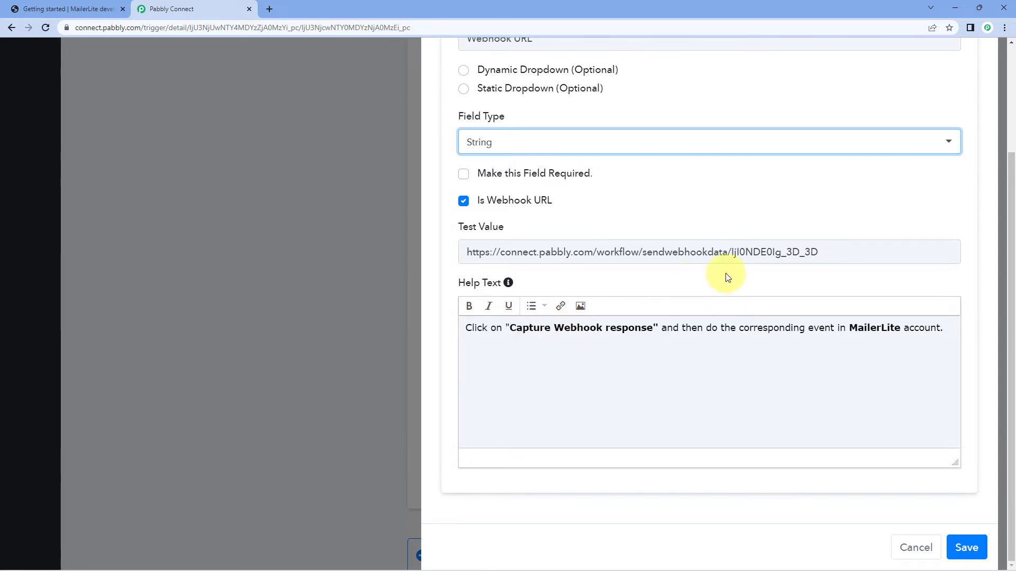
{"action": "scroll", "coordinate": [726, 276], "scroll_direction": "up", "scroll_amount": 3}
{"action": "scroll", "coordinate": [751, 259], "scroll_direction": "down", "scroll_amount": 3}
{"action": "left_click", "coordinate": [966, 546]}
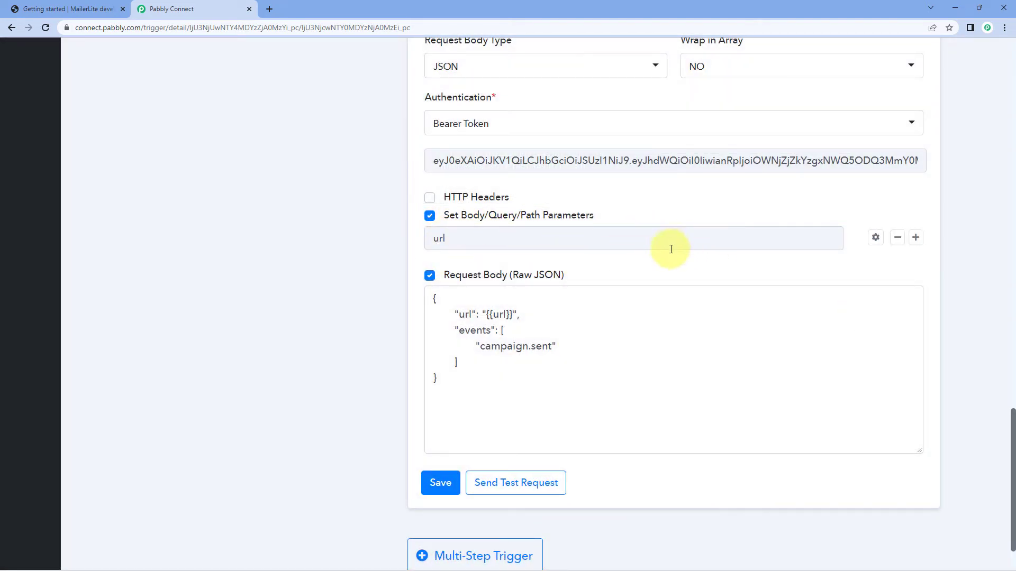
Examine the raw JSON request body, including its url key, the {{url}} variable and the events array.
{"action": "scroll", "coordinate": [475, 174], "scroll_direction": "down", "scroll_amount": 1}
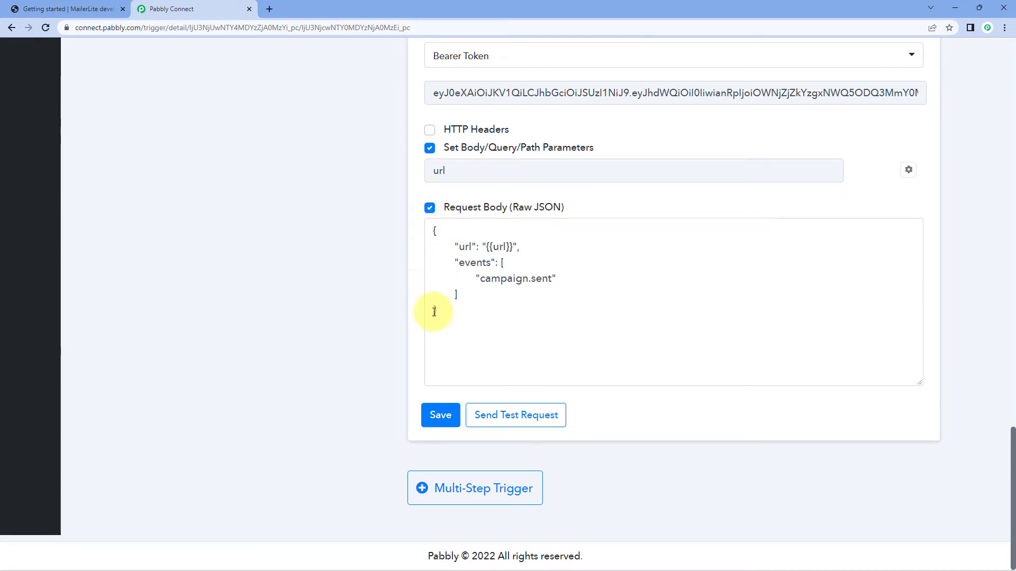
{"action": "left_click_drag", "start_coordinate": [443, 318], "coordinate": [417, 224]}
{"action": "left_click", "coordinate": [390, 225]}
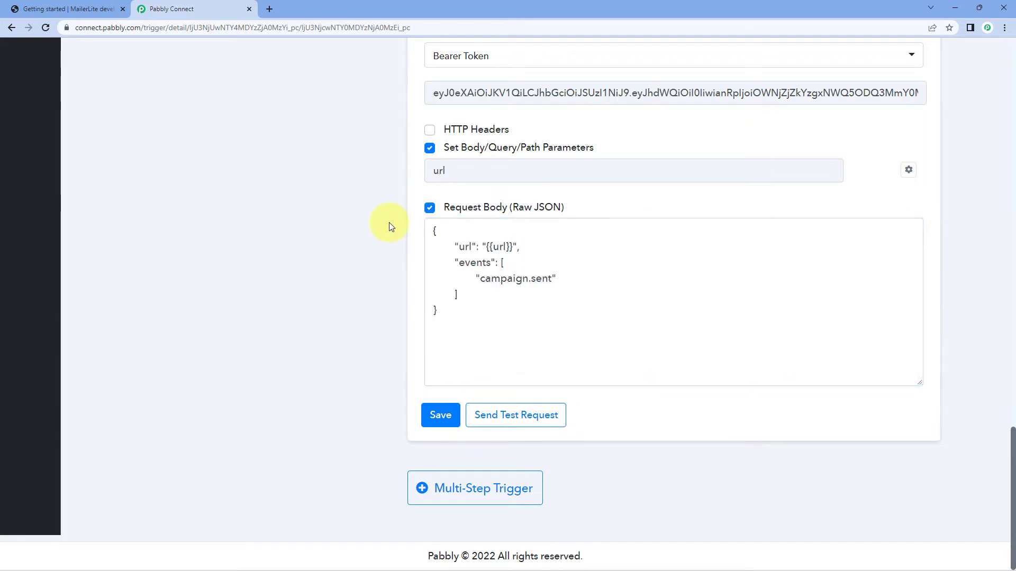
{"action": "scroll", "coordinate": [389, 224], "scroll_direction": "up", "scroll_amount": 8}
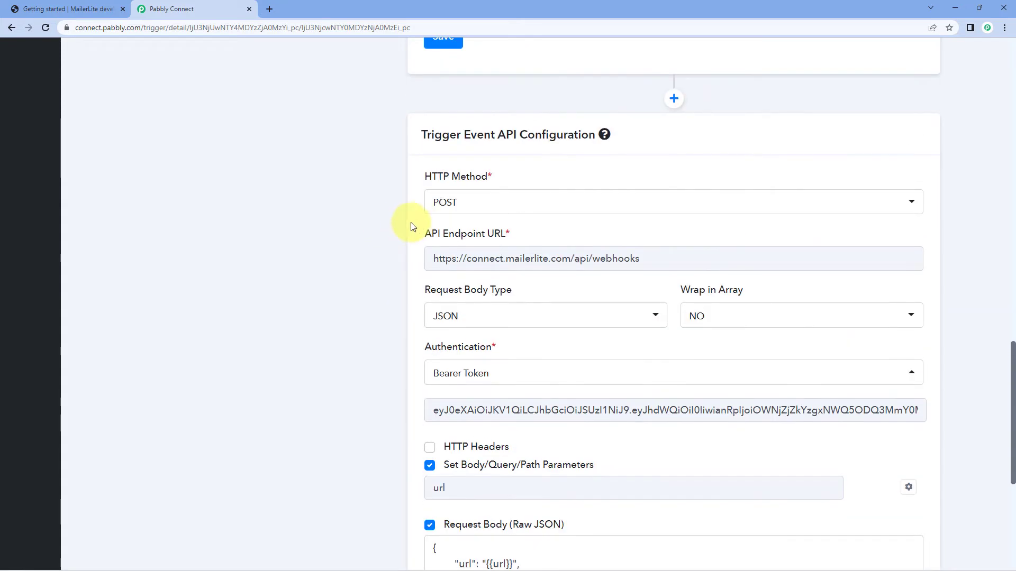
{"action": "scroll", "coordinate": [404, 251], "scroll_direction": "down", "scroll_amount": 8}
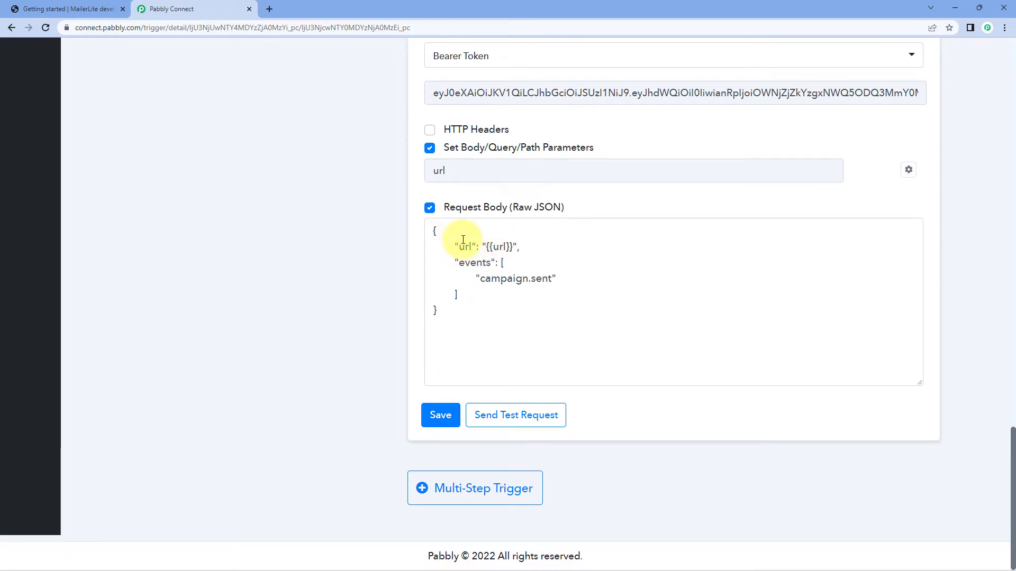
{"action": "double_click", "coordinate": [465, 247]}
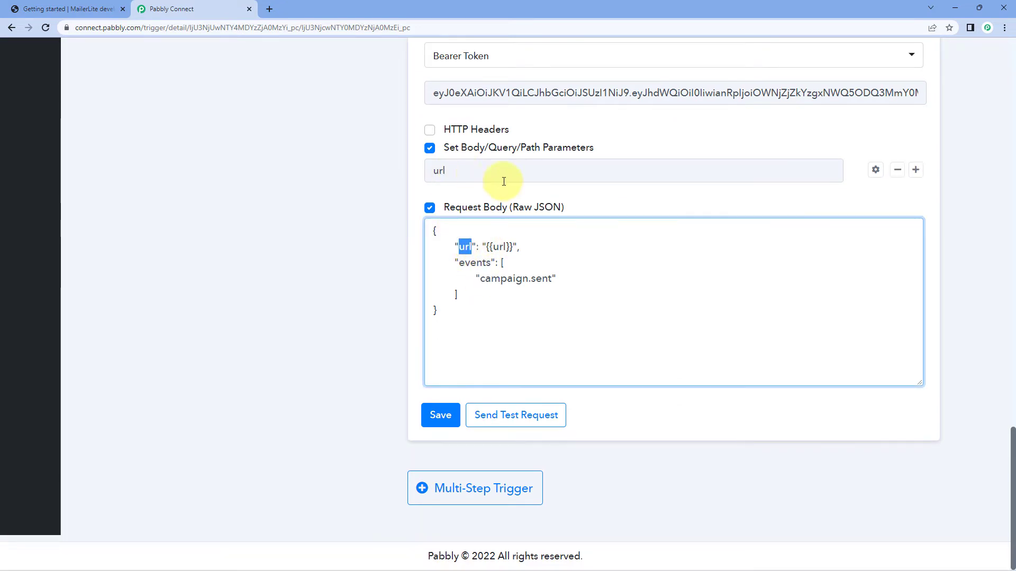
{"action": "left_click_drag", "start_coordinate": [510, 247], "coordinate": [503, 247]}
{"action": "left_click", "coordinate": [456, 263]}
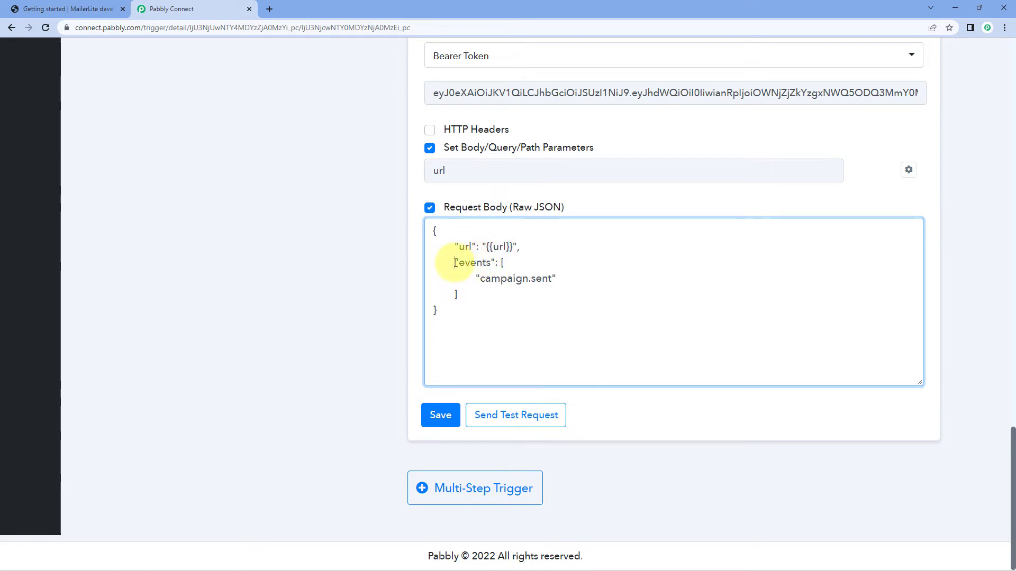
{"action": "double_click", "coordinate": [460, 262]}
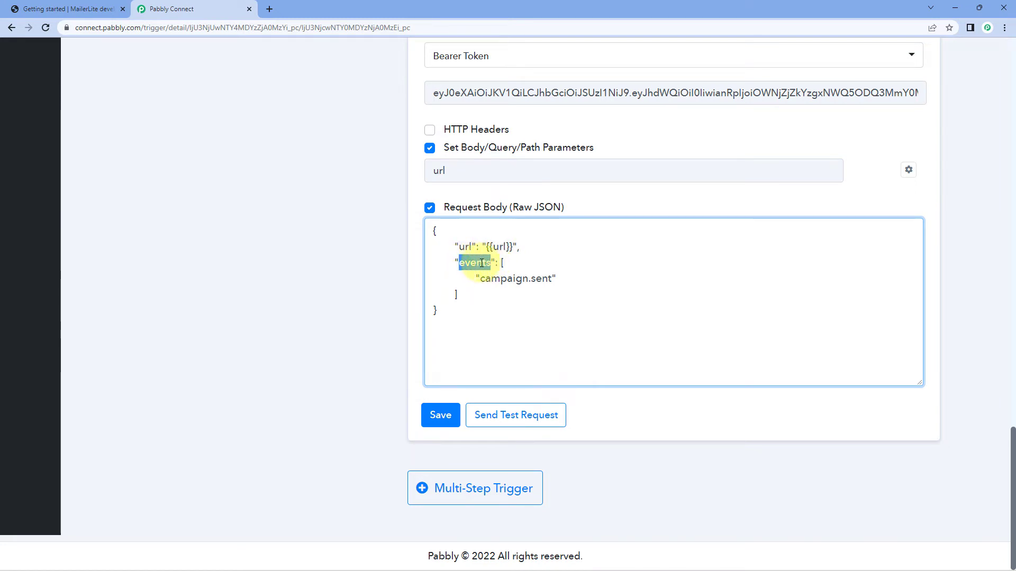
{"action": "left_click", "coordinate": [455, 262]}
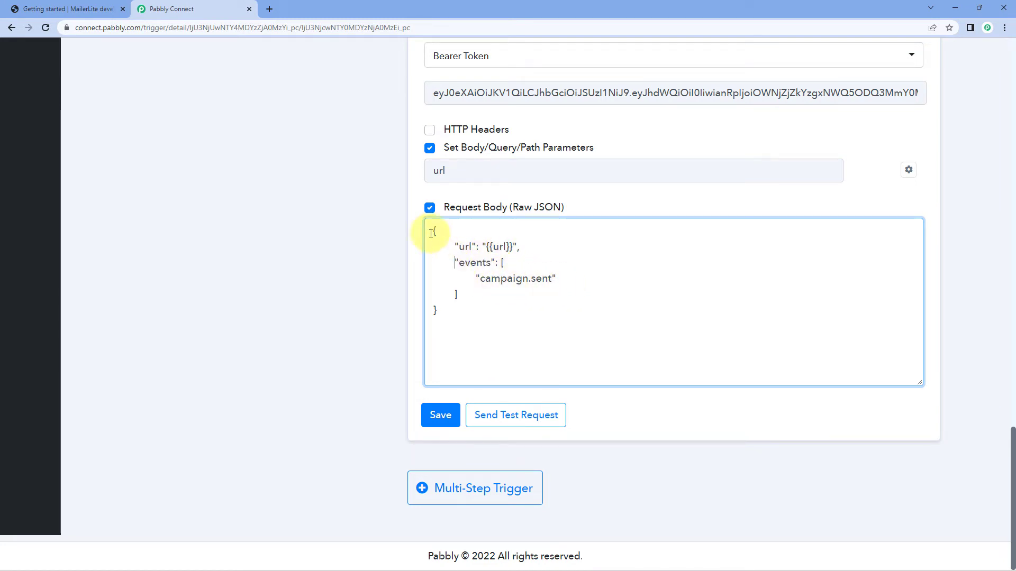
{"action": "left_click", "coordinate": [393, 278]}
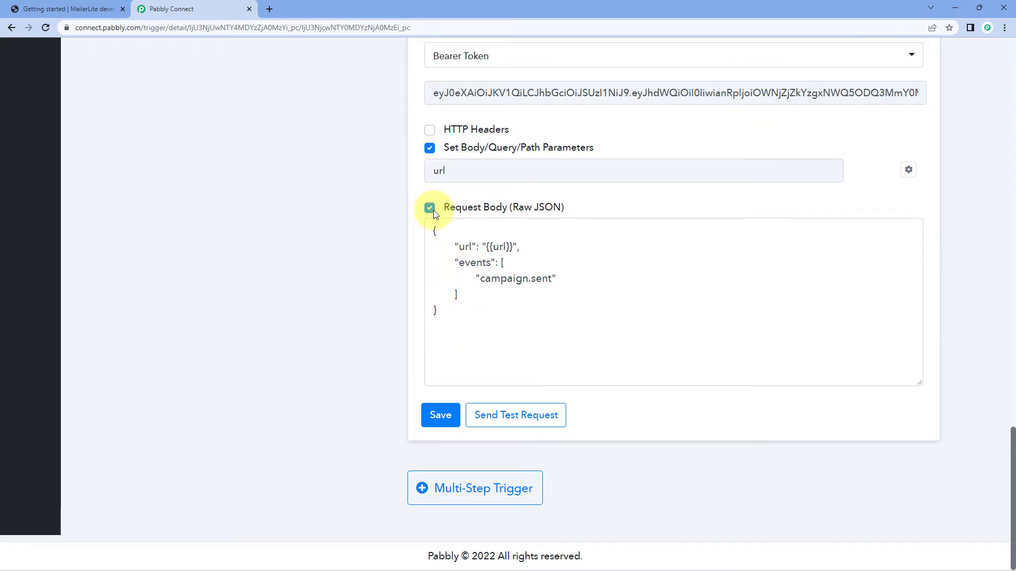
Save the trigger event API configuration and send a test request.
{"action": "scroll", "coordinate": [324, 208], "scroll_direction": "up", "scroll_amount": 3}
{"action": "scroll", "coordinate": [401, 297], "scroll_direction": "down", "scroll_amount": 3}
{"action": "left_click", "coordinate": [436, 415]}
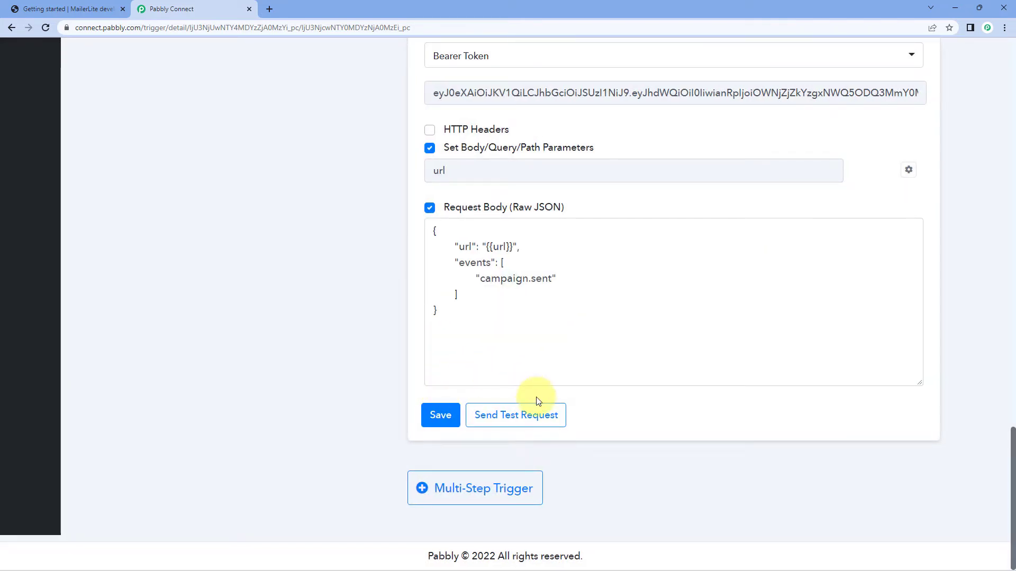
{"action": "left_click", "coordinate": [515, 432]}
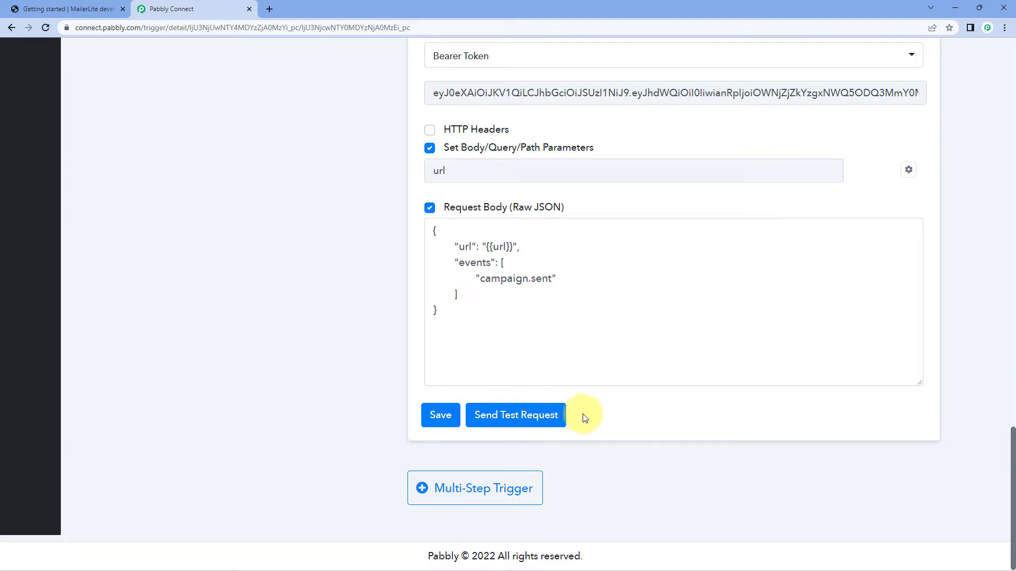
Open the Pabbly Connect dashboard in a new browser tab and create a workflow named Demo.
{"action": "scroll", "coordinate": [595, 390], "scroll_direction": "up", "scroll_amount": 3}
{"action": "scroll", "coordinate": [595, 390], "scroll_direction": "up", "scroll_amount": 20}
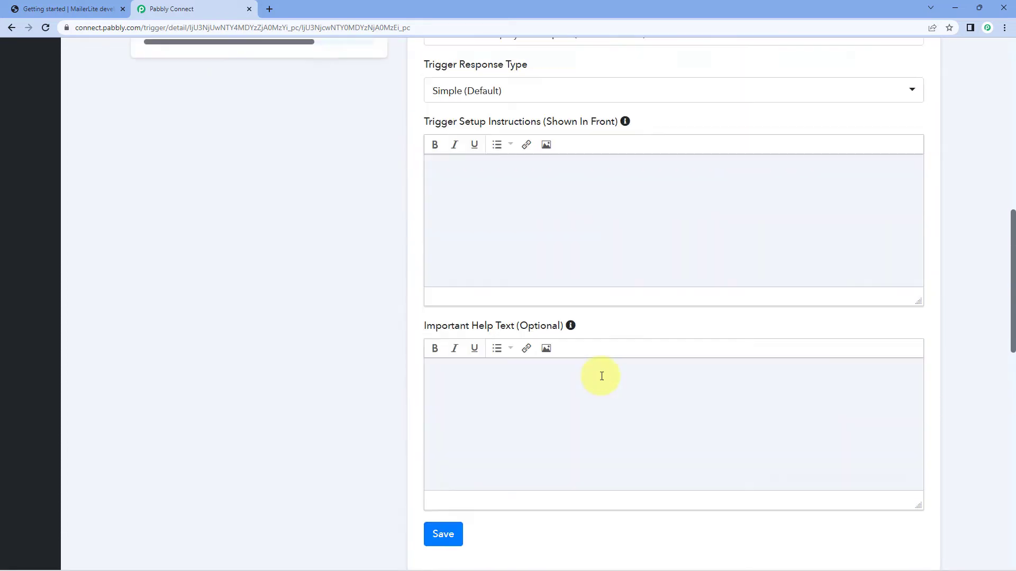
{"action": "scroll", "coordinate": [550, 349], "scroll_direction": "up", "scroll_amount": 7}
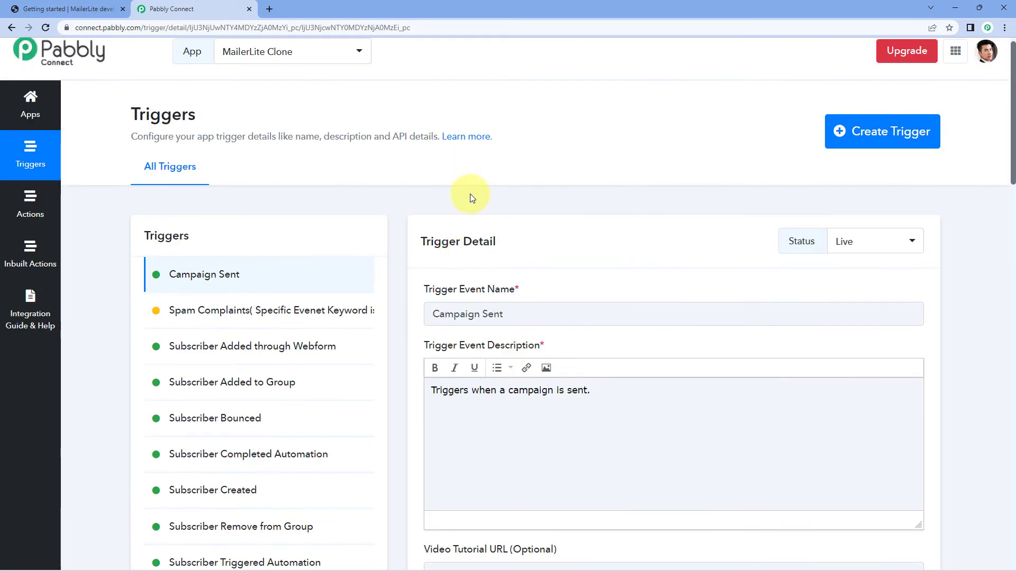
{"action": "left_click", "coordinate": [269, 9]}
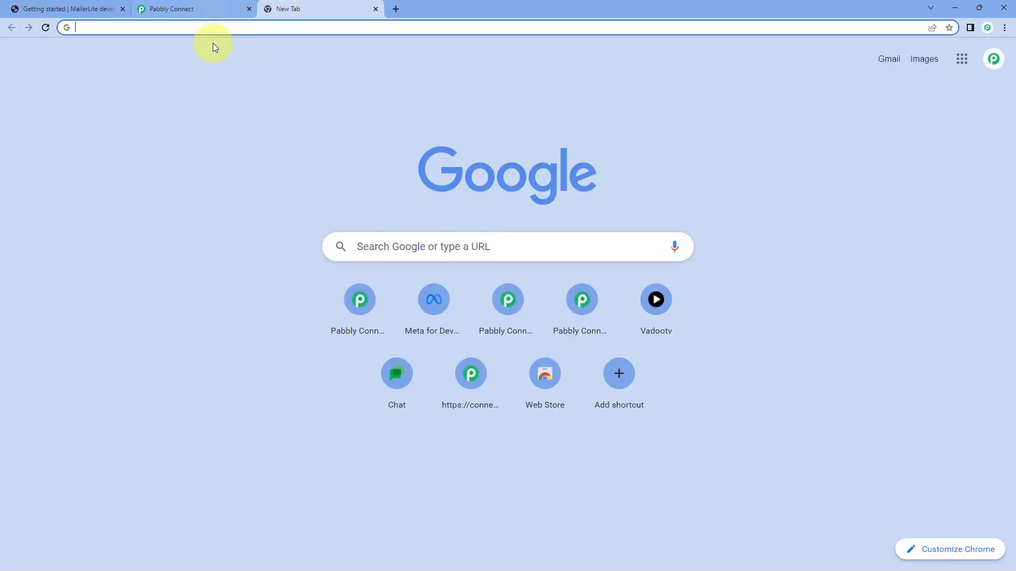
{"action": "type", "text": "co"}
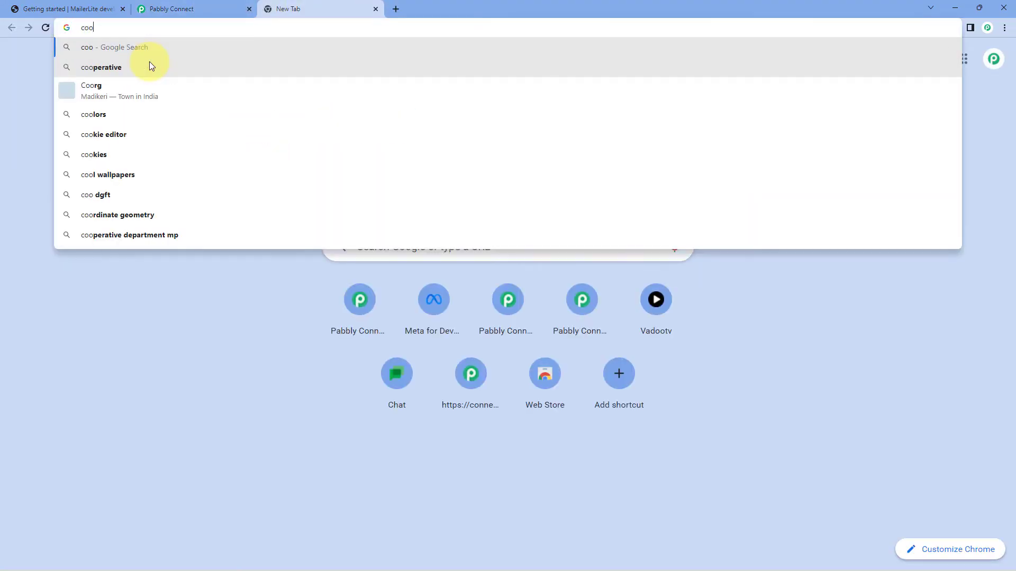
{"action": "type", "text": "n"}
{"action": "key", "text": "Return"}
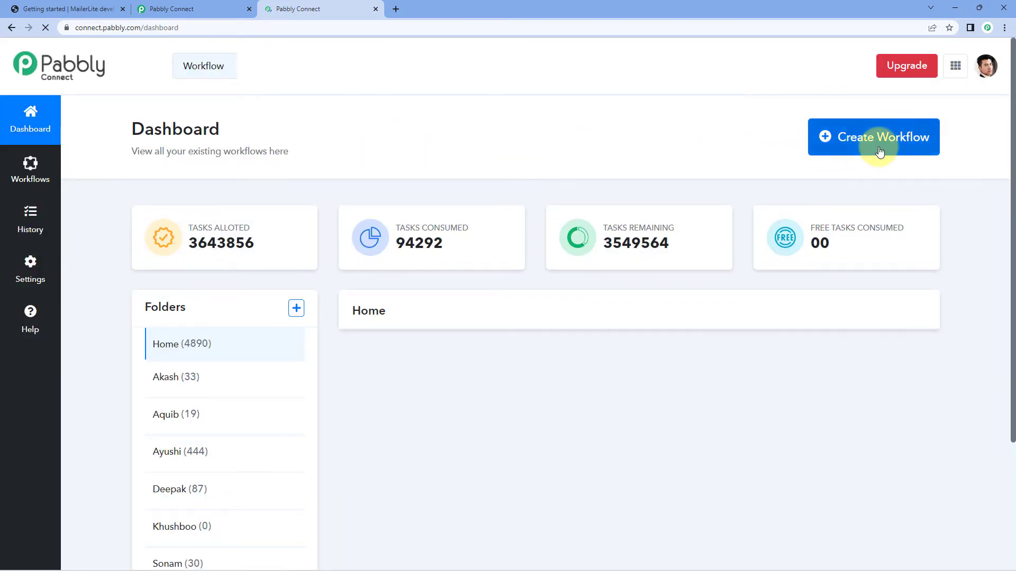
{"action": "left_click", "coordinate": [827, 140]}
{"action": "type", "text": "Demo"}
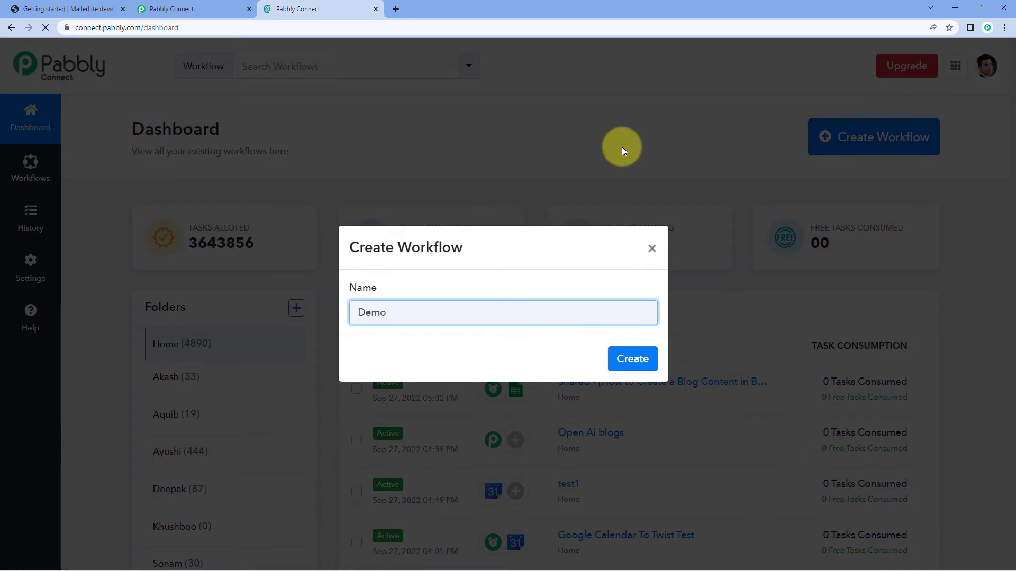
{"action": "key", "text": "Return"}
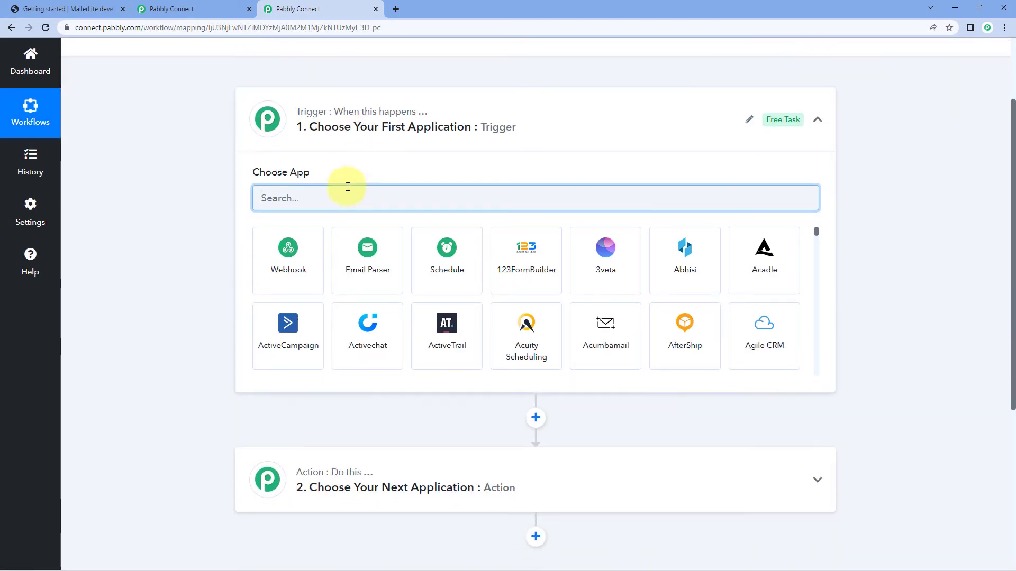
Search the workflow's trigger apps for "MailerLite Cl" and choose MailerLite Clone (Private).
{"action": "left_click", "coordinate": [214, 9]}
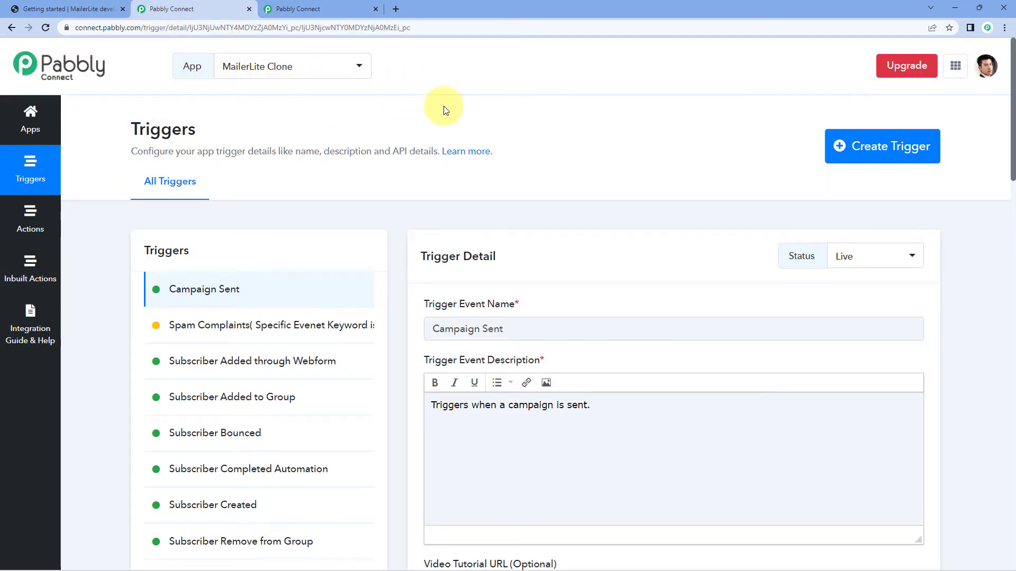
{"action": "key", "text": "ctrl+Tab"}
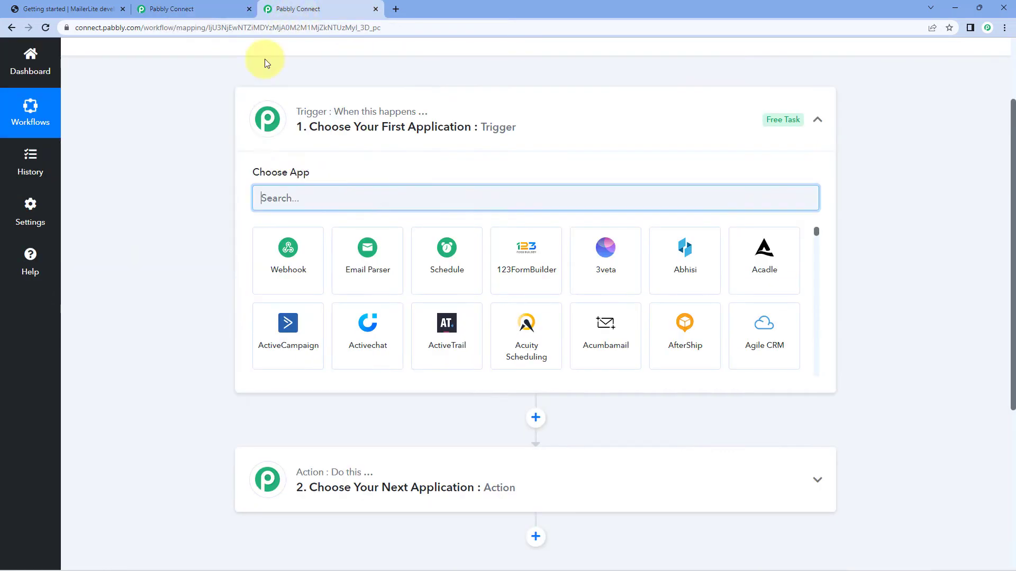
{"action": "type", "text": "Mail"}
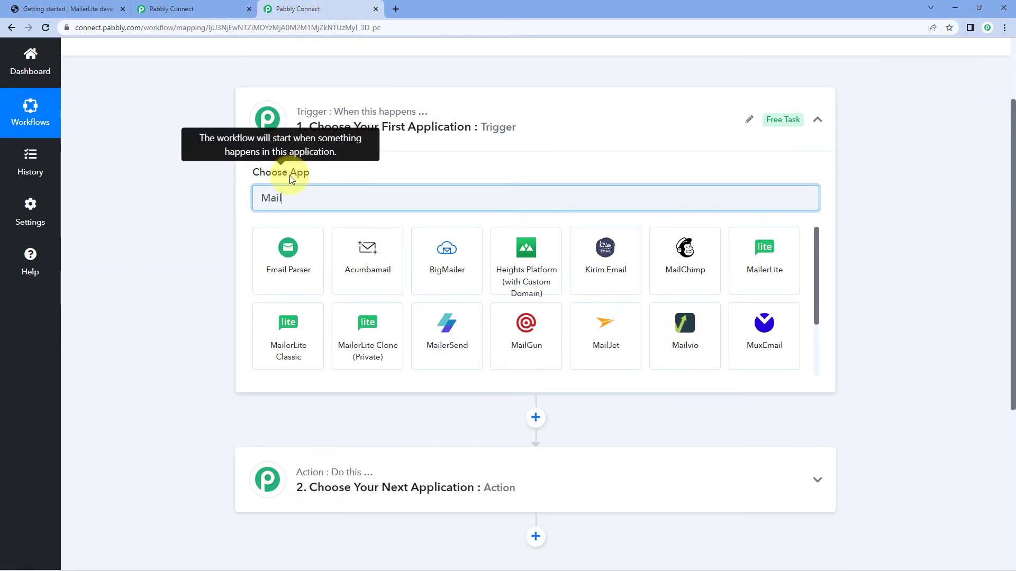
{"action": "type", "text": "erLite Cl"}
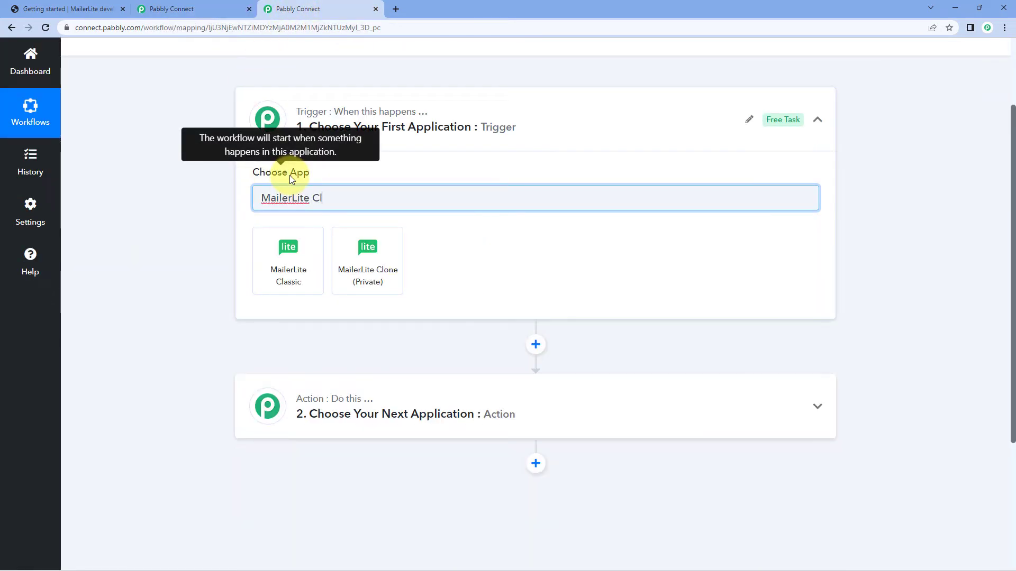
{"action": "left_click", "coordinate": [380, 263]}
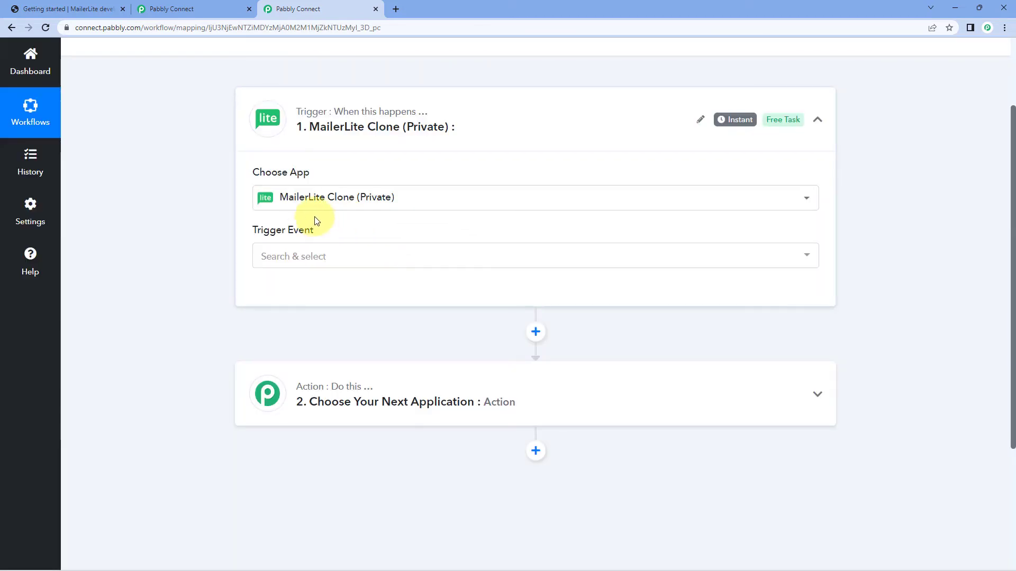
Set Campaign Sent as the trigger event for MailerLite Clone (Private).
{"action": "scroll", "coordinate": [239, 223], "scroll_direction": "down", "scroll_amount": 1}
{"action": "left_click", "coordinate": [338, 205]}
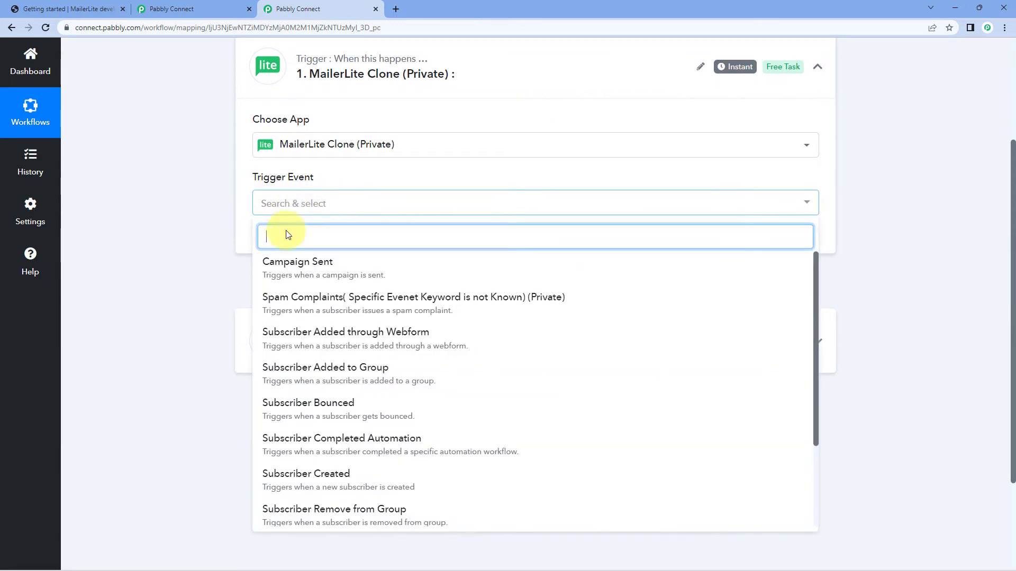
{"action": "left_click", "coordinate": [310, 273]}
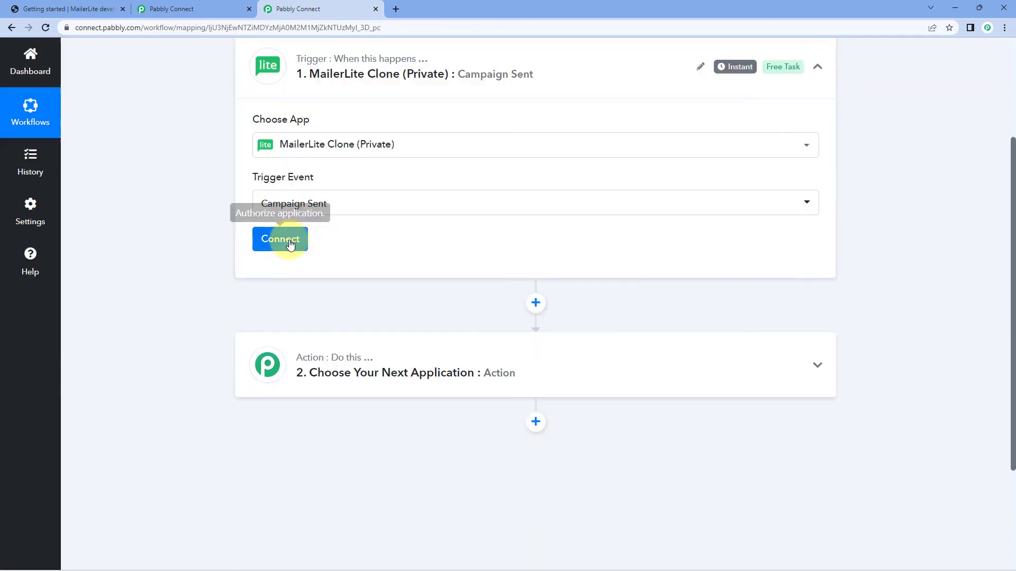
Open the new connection form for the MailerLite Clone trigger and check the bearer token setting in the trigger event API configuration.
{"action": "left_click", "coordinate": [290, 244]}
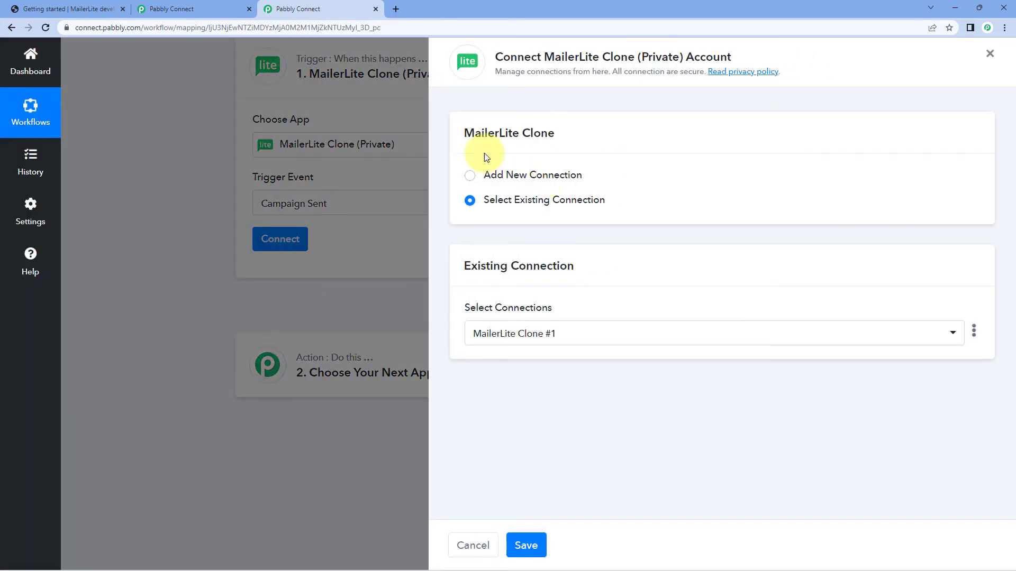
{"action": "left_click", "coordinate": [469, 176]}
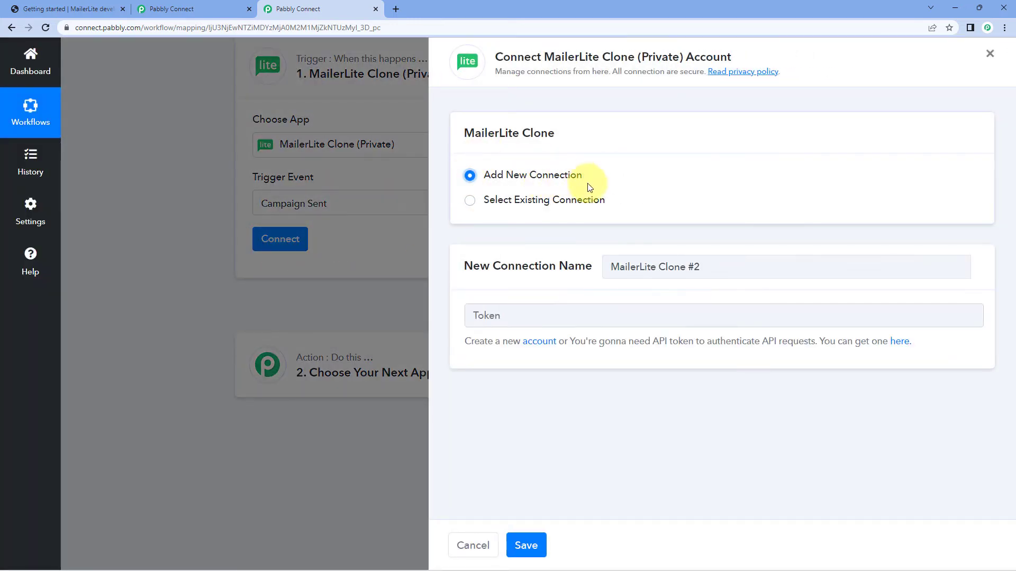
{"action": "left_click", "coordinate": [227, 6]}
{"action": "scroll", "coordinate": [371, 231], "scroll_direction": "down", "scroll_amount": 10}
{"action": "scroll", "coordinate": [374, 230], "scroll_direction": "down", "scroll_amount": 13}
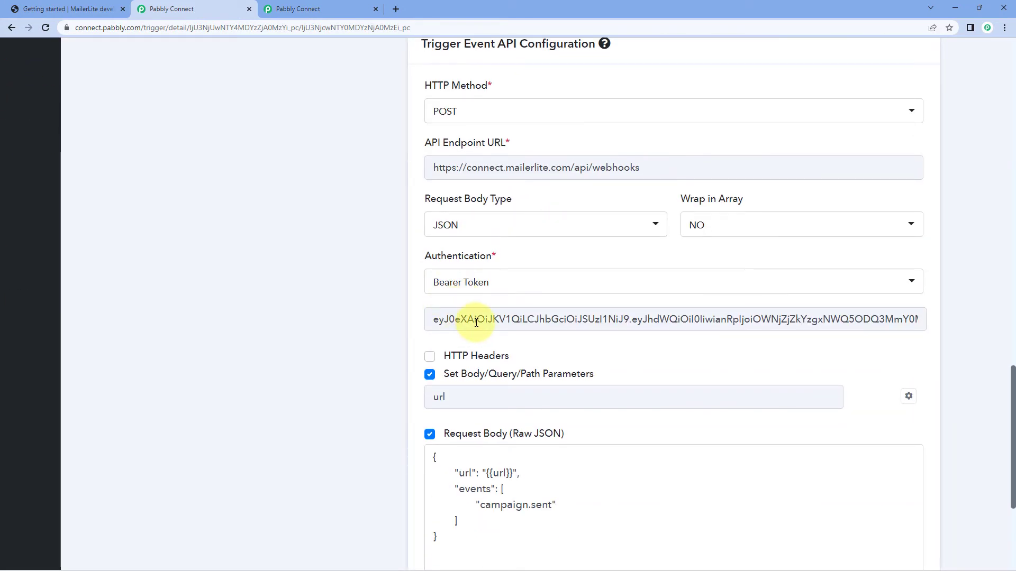
{"action": "left_click", "coordinate": [334, 8]}
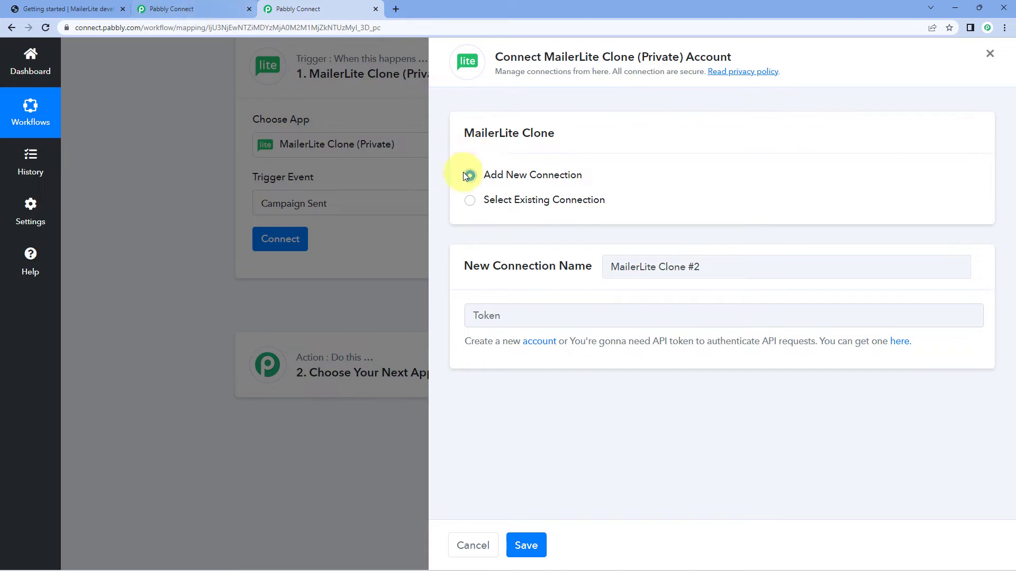
Connect the trigger through the existing connection MailerLite Clone #1, and save the trigger with a test request.
{"action": "left_click", "coordinate": [470, 201]}
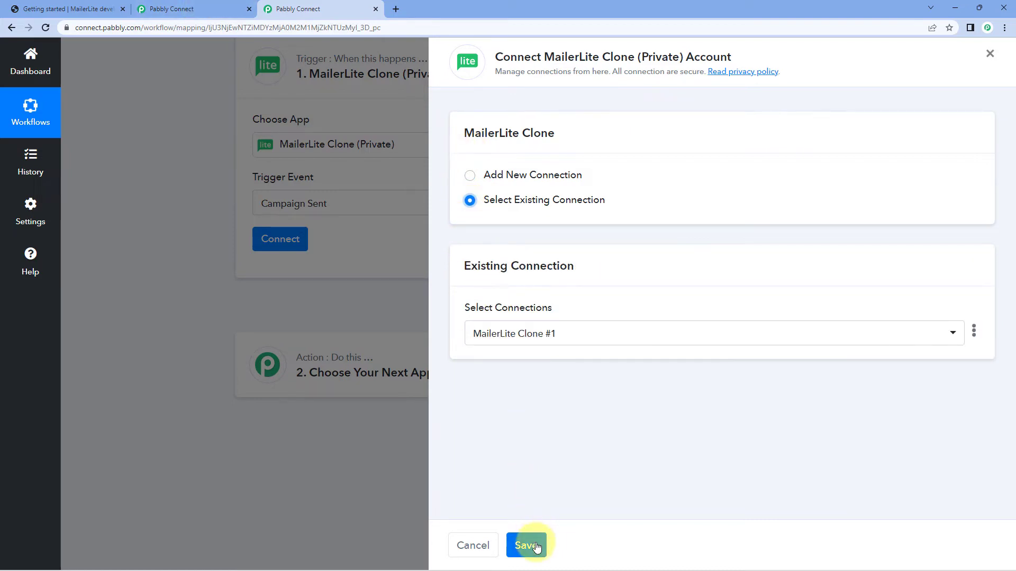
{"action": "left_click", "coordinate": [536, 547]}
{"action": "scroll", "coordinate": [233, 229], "scroll_direction": "down", "scroll_amount": 1}
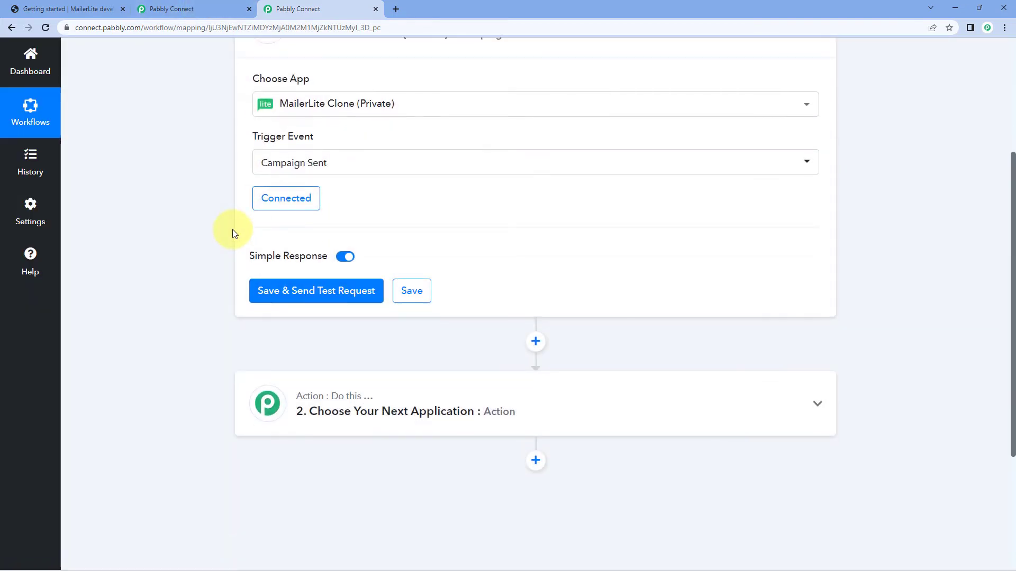
{"action": "scroll", "coordinate": [262, 115], "scroll_direction": "up", "scroll_amount": 1}
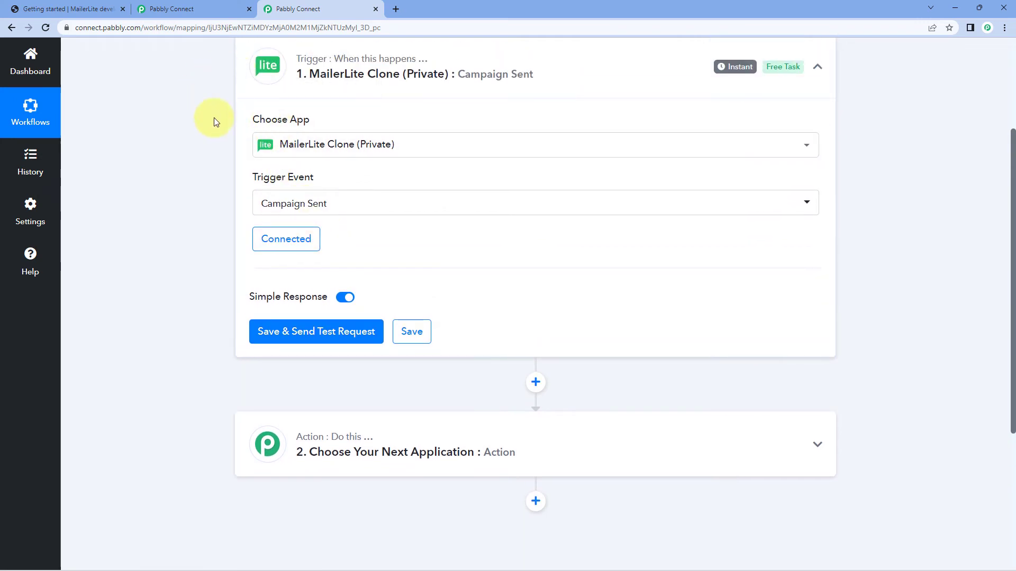
{"action": "left_click", "coordinate": [301, 333]}
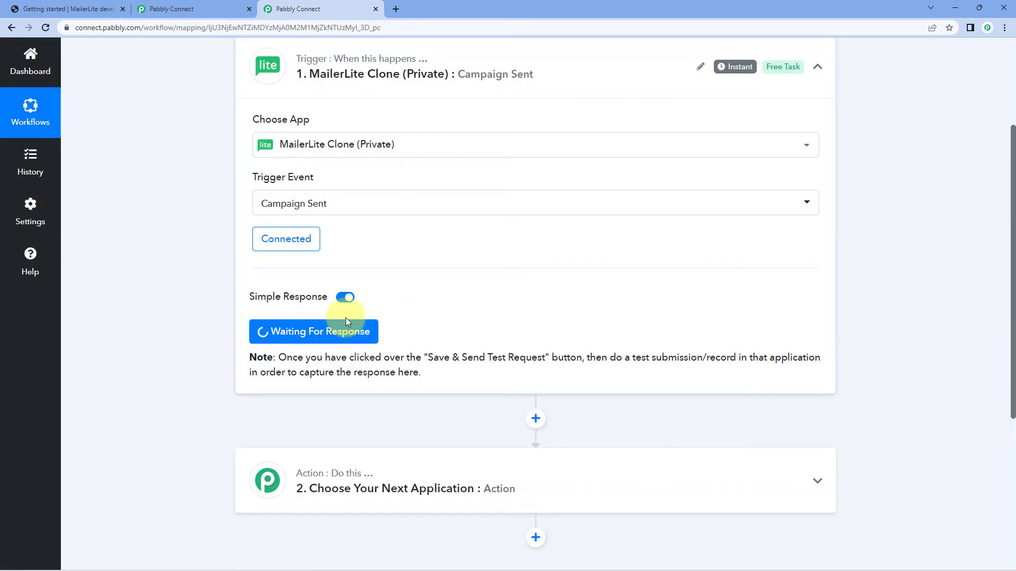
{"action": "scroll", "coordinate": [205, 213], "scroll_direction": "up", "scroll_amount": 1}
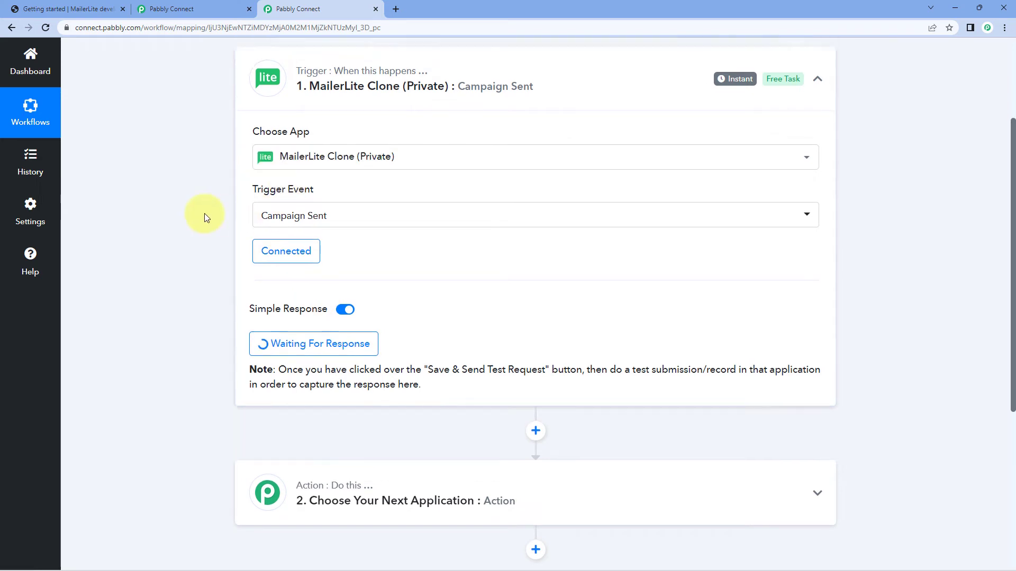
Open the MailerLite Clone app's actions page from its trigger configuration and look over the list of actions.
{"action": "left_click", "coordinate": [213, 5]}
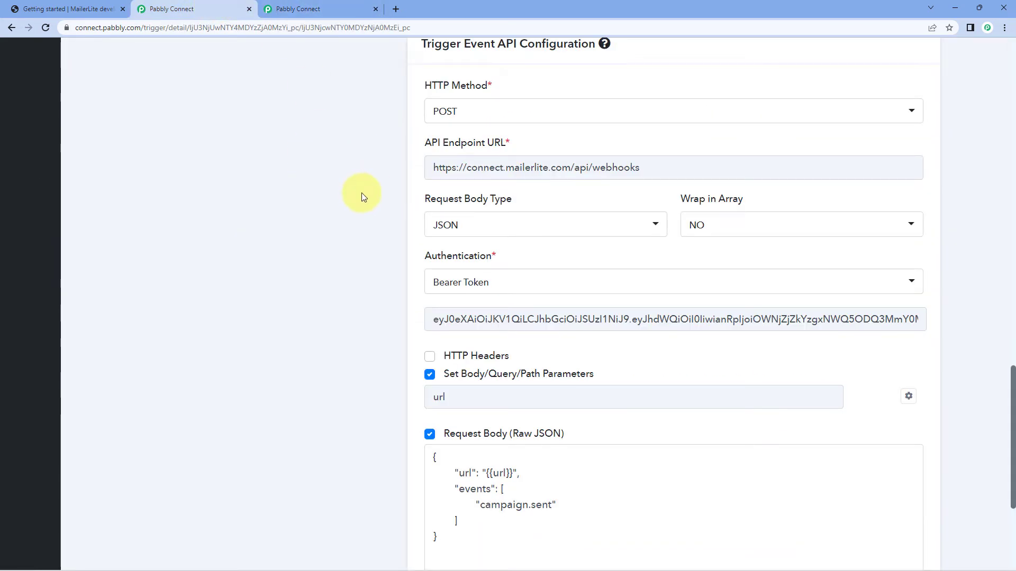
{"action": "scroll", "coordinate": [364, 128], "scroll_direction": "up", "scroll_amount": 15}
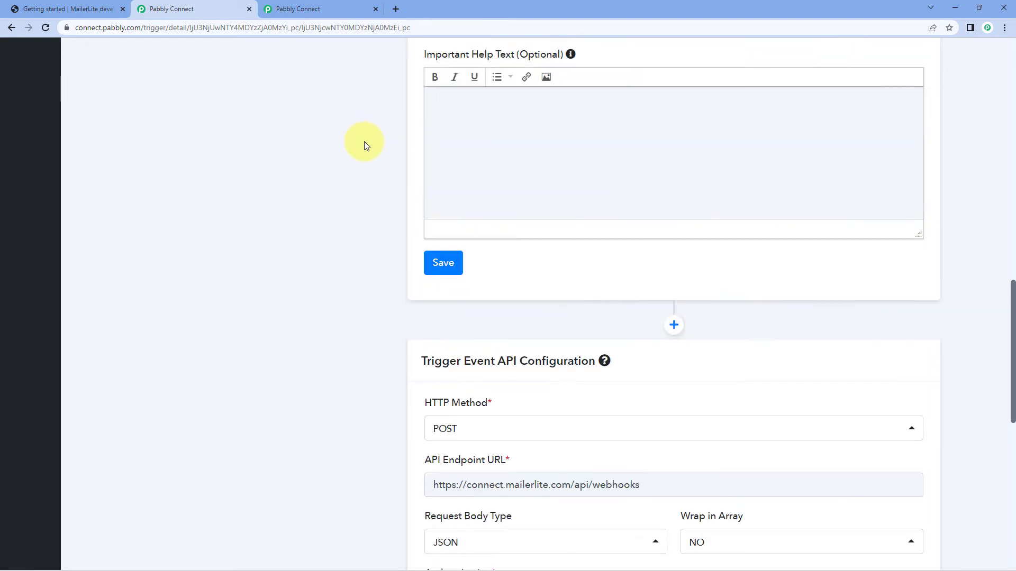
{"action": "scroll", "coordinate": [377, 164], "scroll_direction": "up", "scroll_amount": 8}
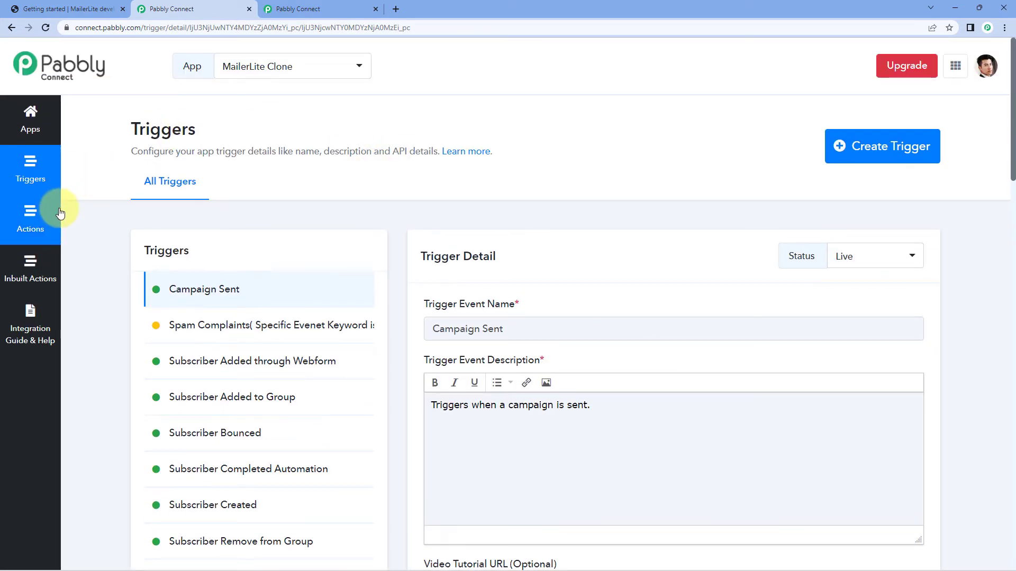
{"action": "left_click", "coordinate": [53, 215]}
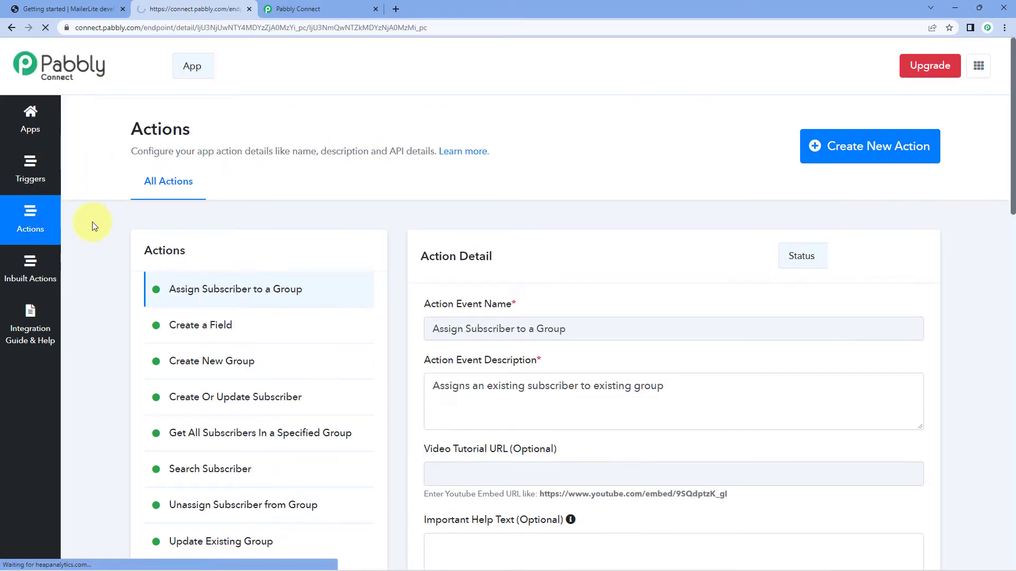
{"action": "scroll", "coordinate": [347, 175], "scroll_direction": "down", "scroll_amount": 2}
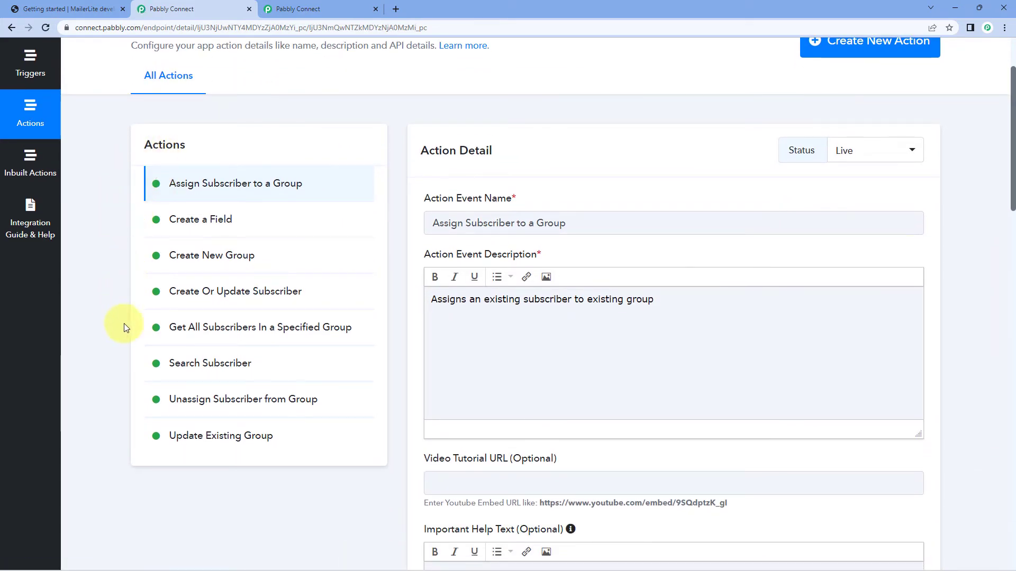
{"action": "scroll", "coordinate": [125, 320], "scroll_direction": "up", "scroll_amount": 1}
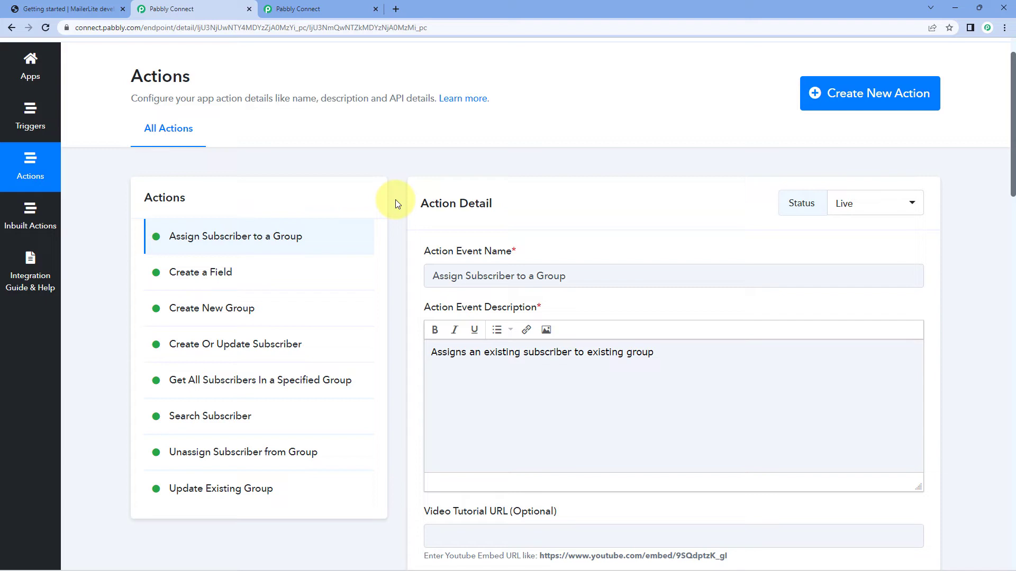
Examine the Assign Subscriber to a Group action's details, response type and its Get Account's Subscribers and Get Groups inbuilt actions.
{"action": "scroll", "coordinate": [396, 198], "scroll_direction": "down", "scroll_amount": 1}
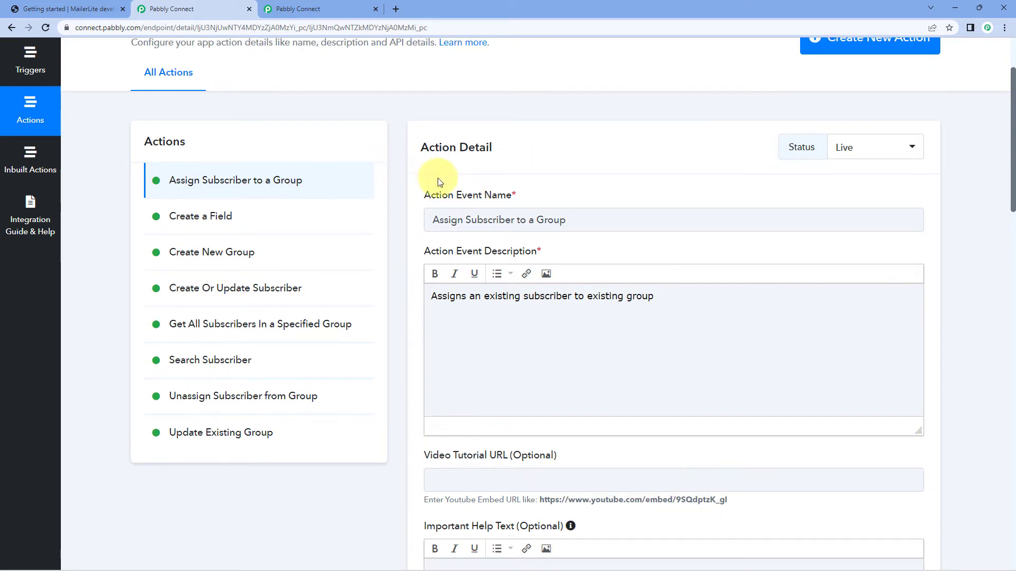
{"action": "scroll", "coordinate": [438, 182], "scroll_direction": "down", "scroll_amount": 2}
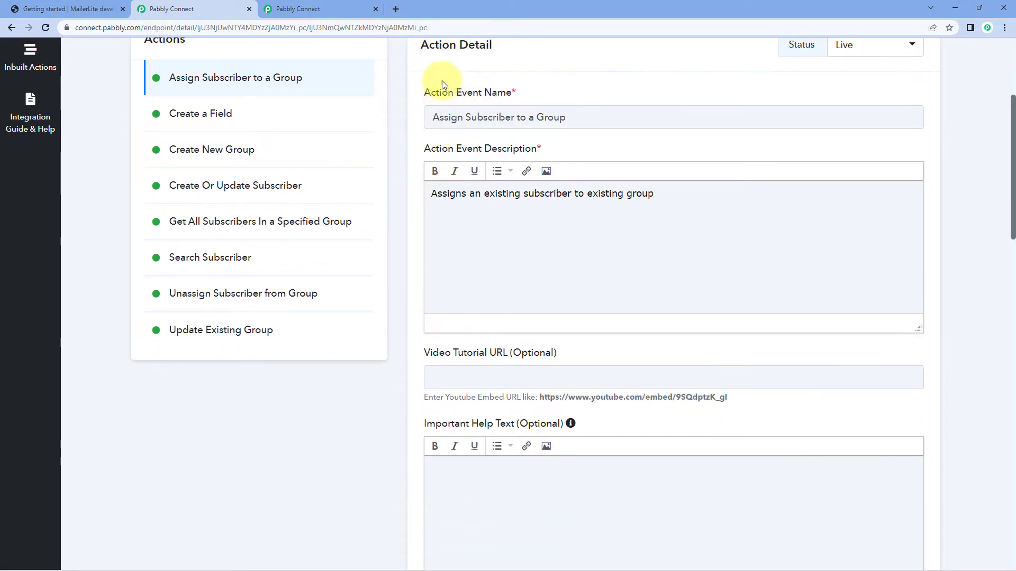
{"action": "scroll", "coordinate": [553, 121], "scroll_direction": "down", "scroll_amount": 3}
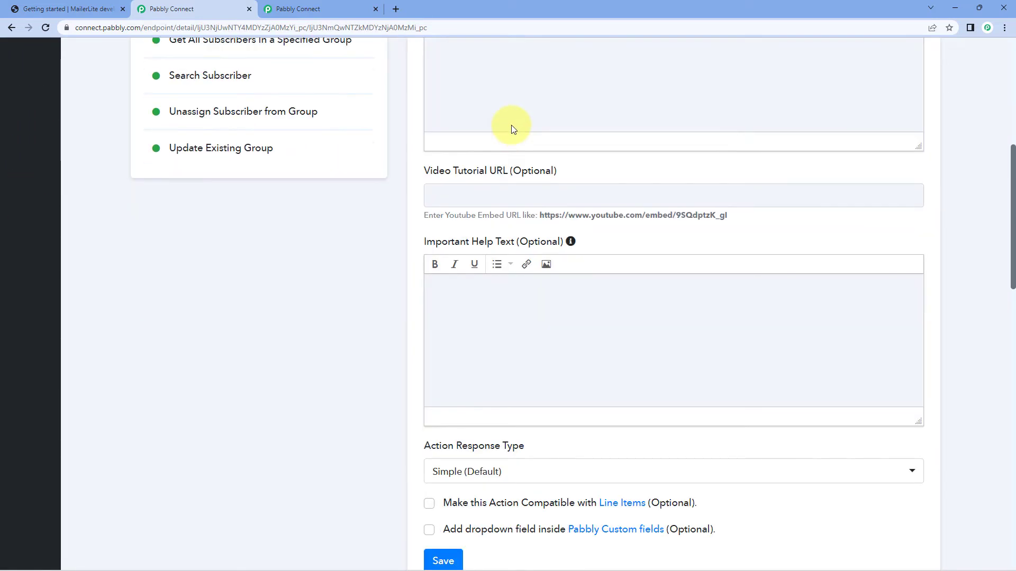
{"action": "scroll", "coordinate": [511, 129], "scroll_direction": "down", "scroll_amount": 3}
{"action": "scroll", "coordinate": [486, 162], "scroll_direction": "down", "scroll_amount": 1}
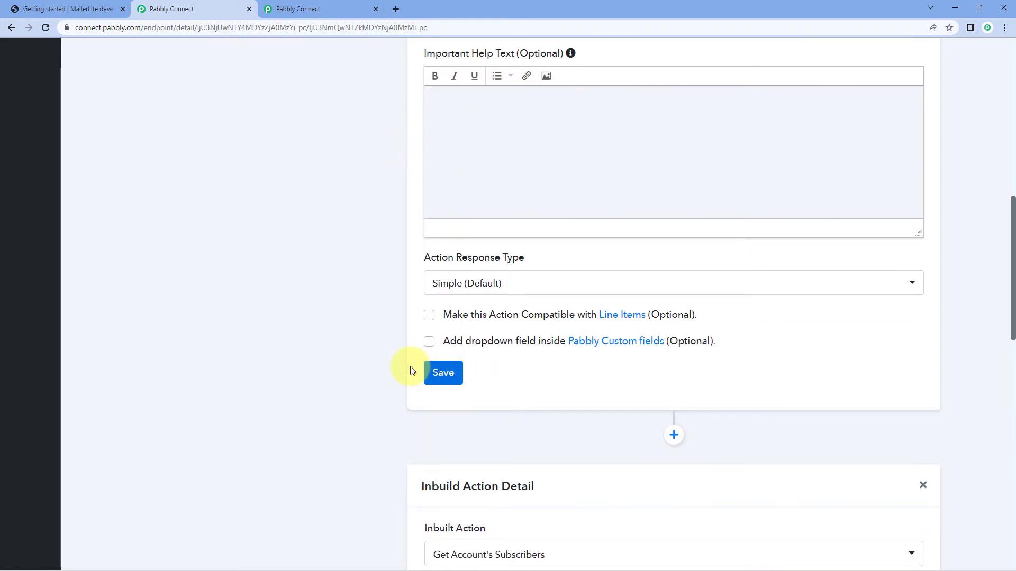
{"action": "scroll", "coordinate": [346, 320], "scroll_direction": "down", "scroll_amount": 3}
{"action": "scroll", "coordinate": [354, 307], "scroll_direction": "down", "scroll_amount": 5}
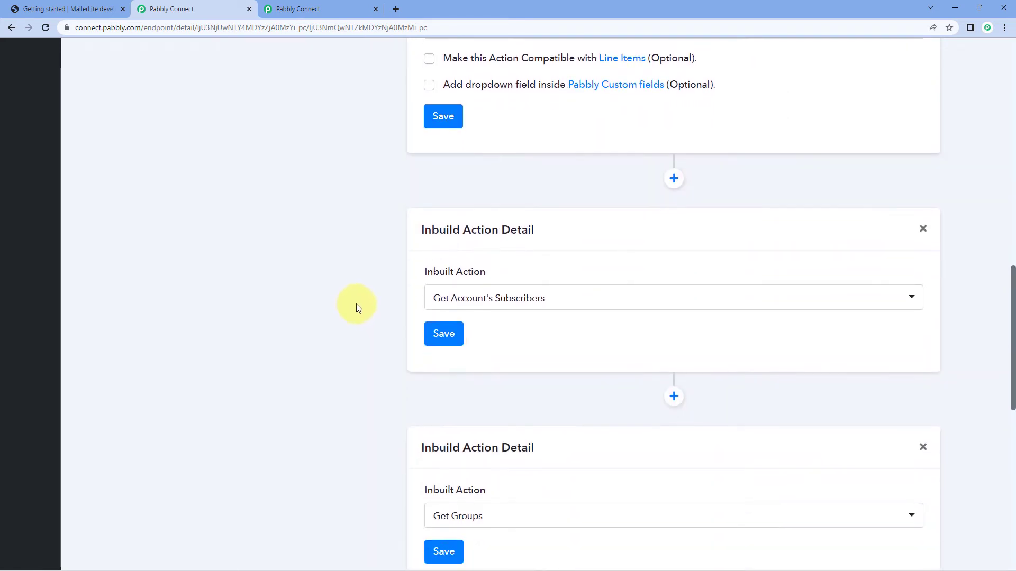
{"action": "scroll", "coordinate": [342, 184], "scroll_direction": "up", "scroll_amount": 1}
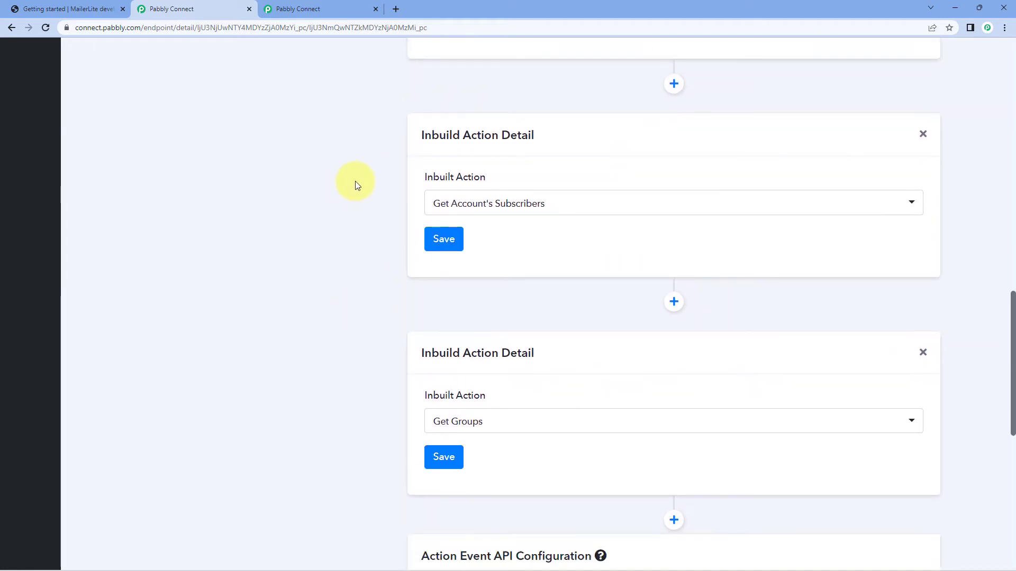
{"action": "scroll", "coordinate": [356, 183], "scroll_direction": "down", "scroll_amount": 1}
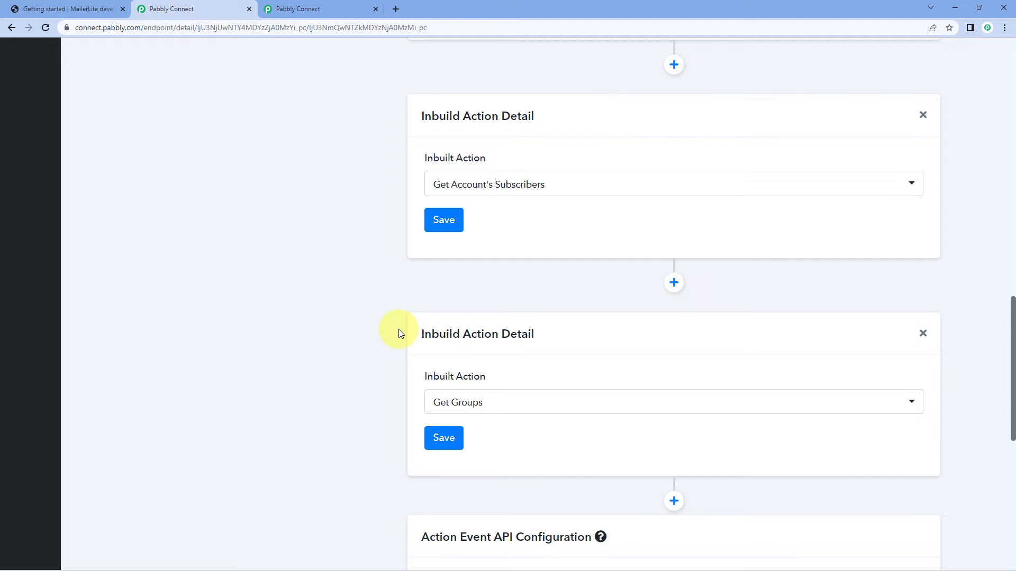
Review the action event API configuration and its HTTP method options, keeping the method on POST.
{"action": "scroll", "coordinate": [398, 329], "scroll_direction": "down", "scroll_amount": 8}
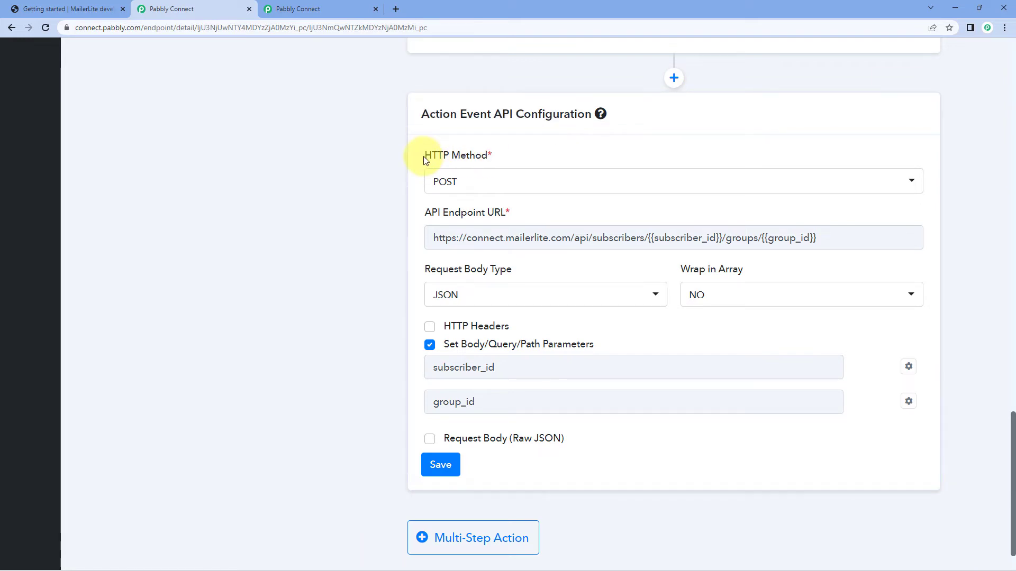
{"action": "left_click", "coordinate": [485, 185]}
{"action": "left_click", "coordinate": [446, 263]}
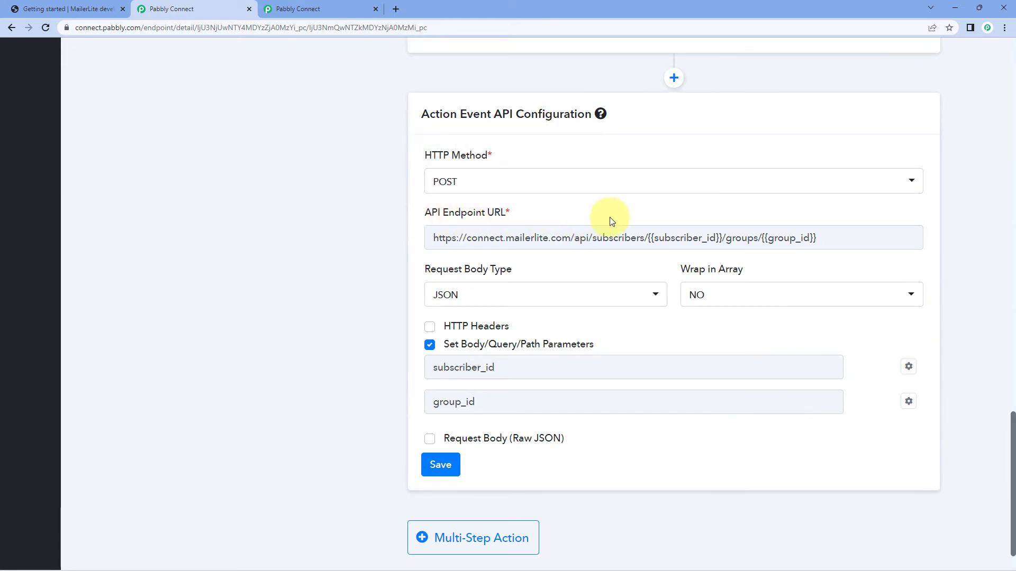
Open the "Assign subscriber to a group" section under Groups in the MailerLite API reference.
{"action": "left_click", "coordinate": [88, 12]}
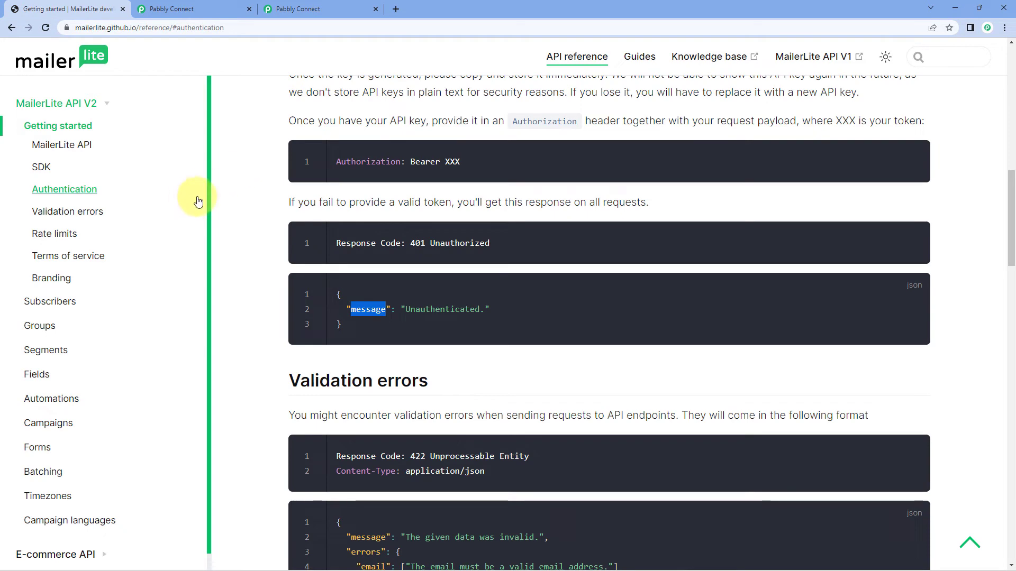
{"action": "scroll", "coordinate": [103, 227], "scroll_direction": "down", "scroll_amount": 1}
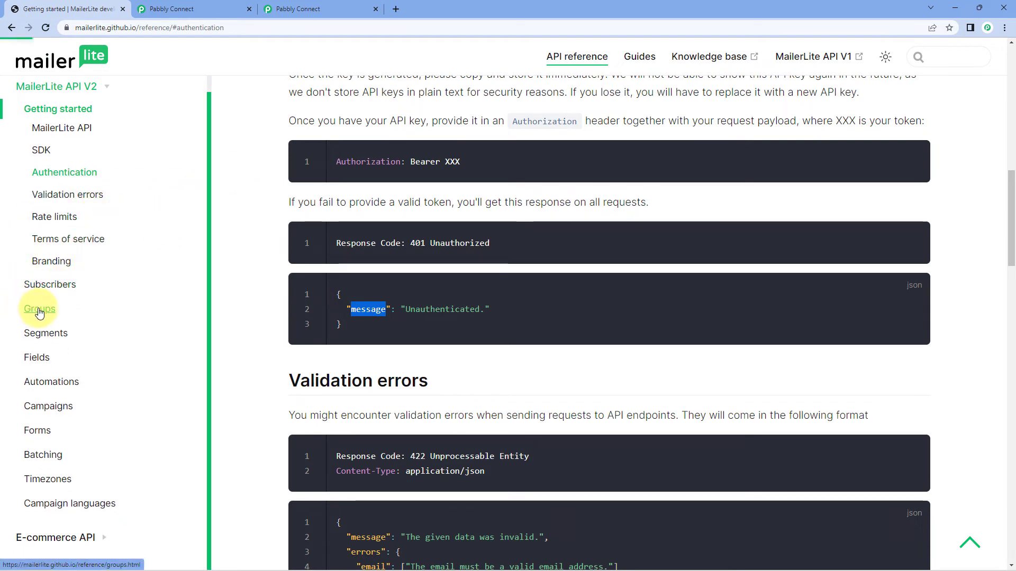
{"action": "left_click", "coordinate": [154, 308]}
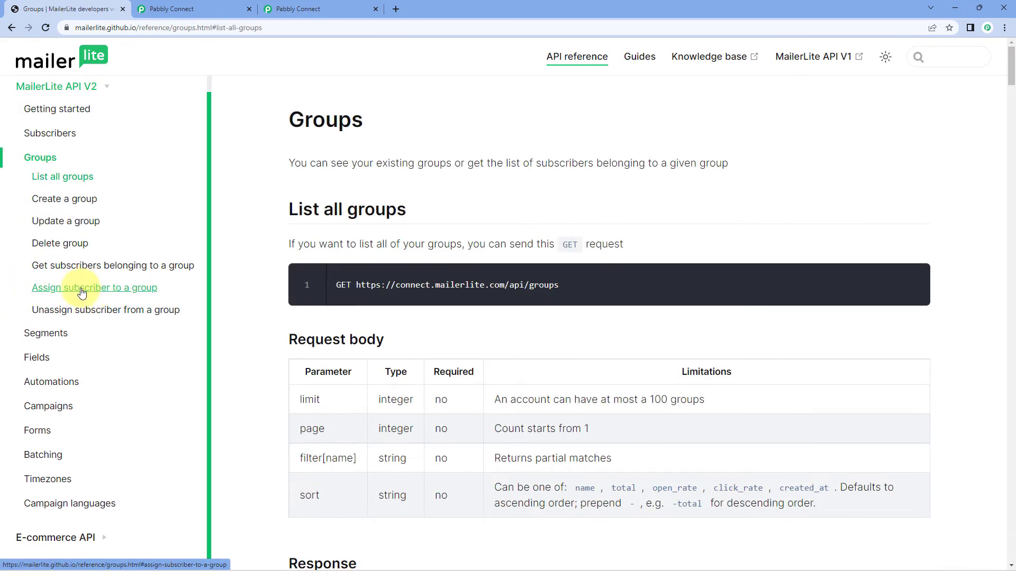
{"action": "left_click", "coordinate": [72, 291]}
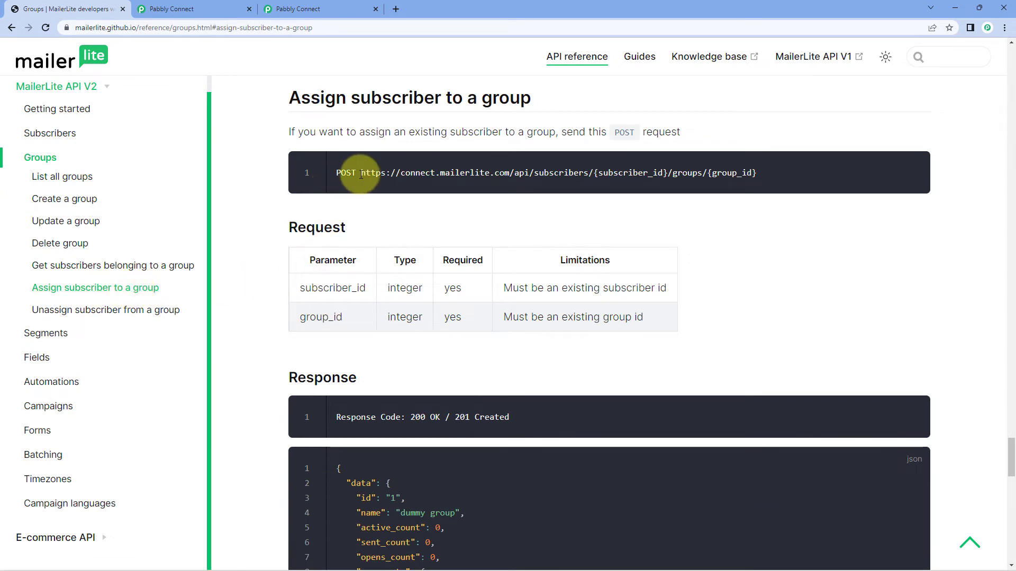
Examine the documented endpoint URL, the POST method, and whether the subscriber_id and group_id parameters are required.
{"action": "left_click_drag", "start_coordinate": [360, 176], "coordinate": [794, 177]}
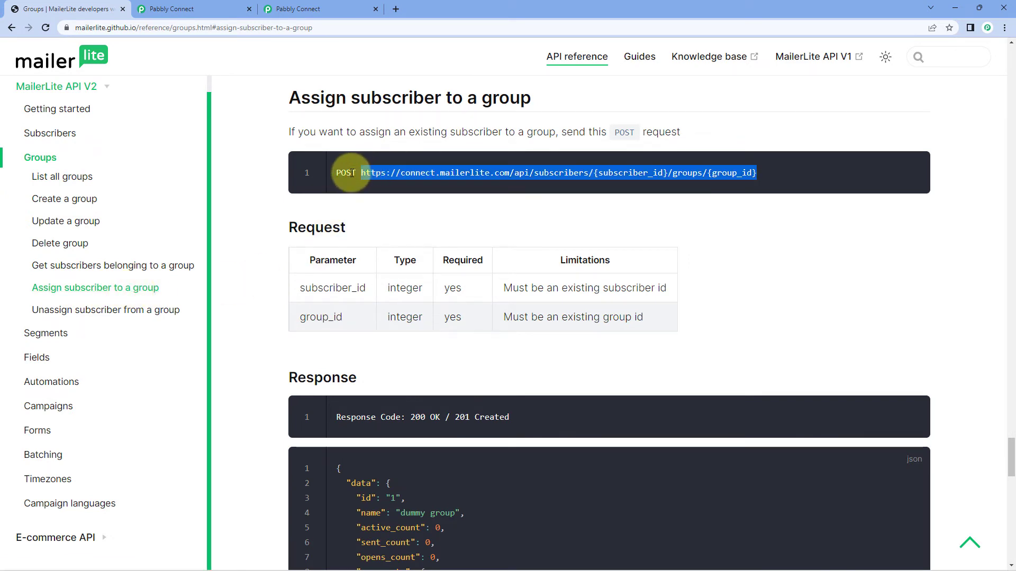
{"action": "left_click_drag", "start_coordinate": [357, 172], "coordinate": [339, 175]}
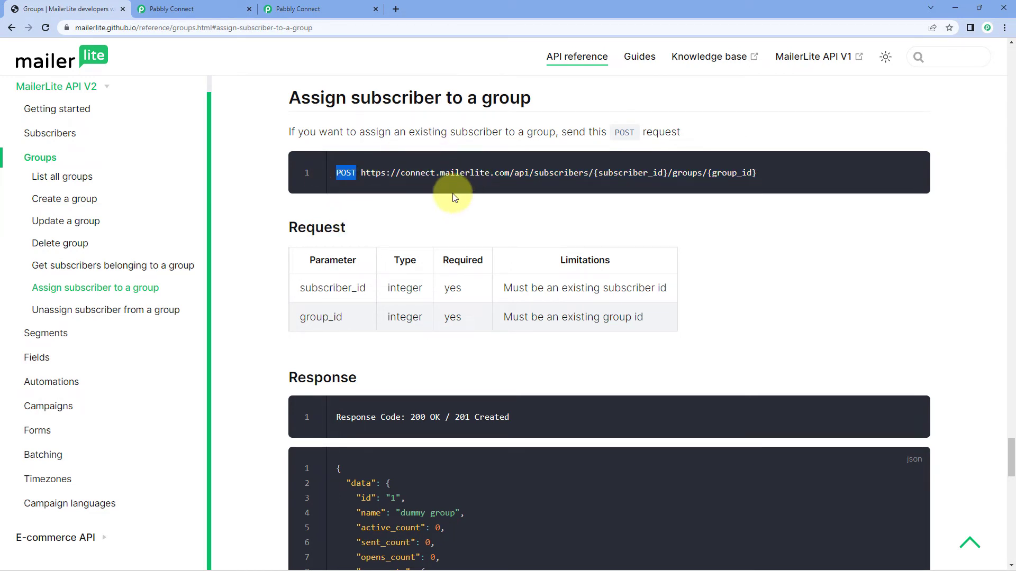
{"action": "left_click_drag", "start_coordinate": [366, 289], "coordinate": [299, 288]}
{"action": "left_click_drag", "start_coordinate": [344, 317], "coordinate": [308, 314]}
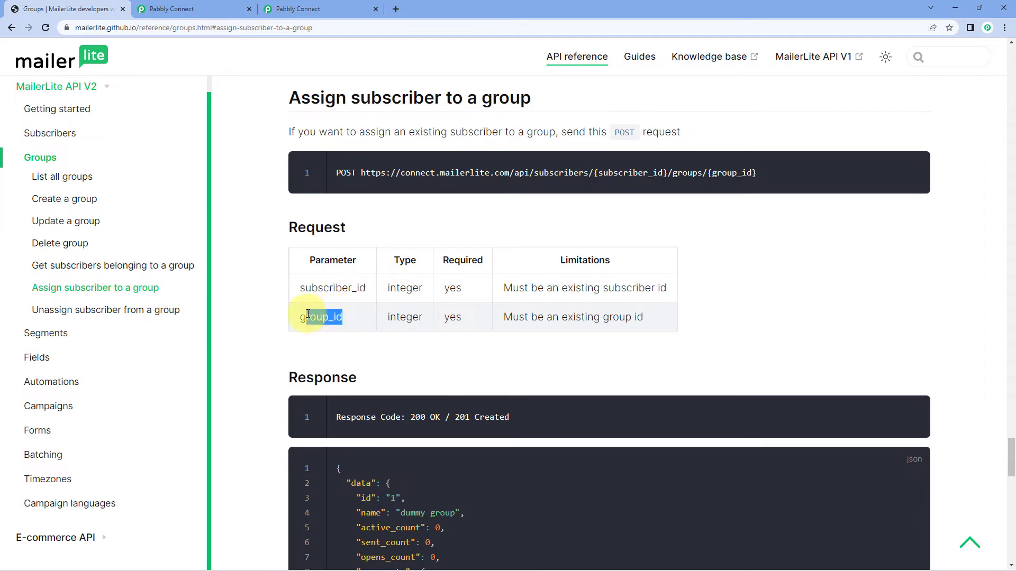
{"action": "double_click", "coordinate": [452, 294]}
{"action": "left_click_drag", "start_coordinate": [433, 317], "coordinate": [431, 316]}
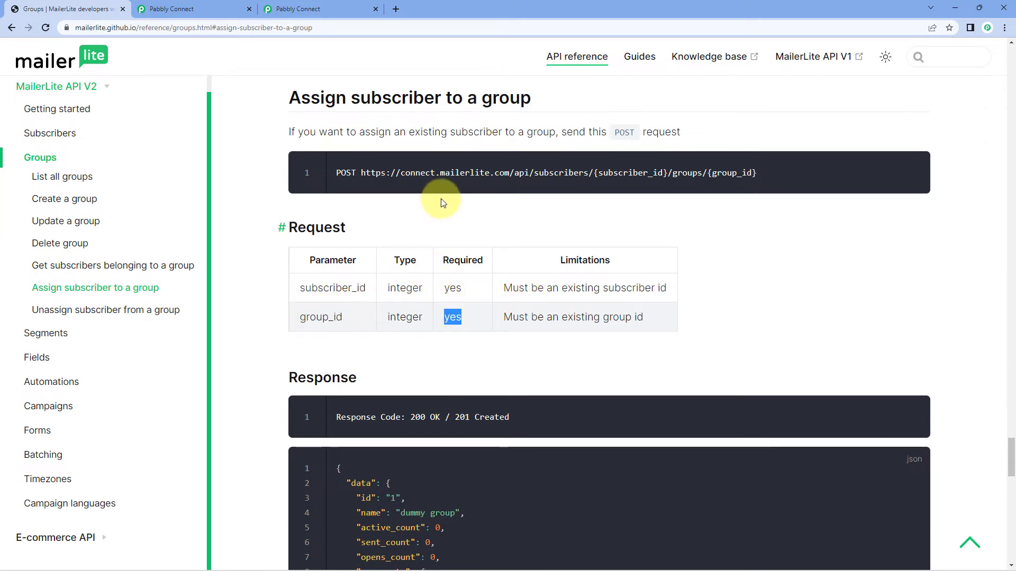
Return to the Pabbly Connect action configuration and check the subscriber_id and group_id placeholders in the API endpoint URL.
{"action": "left_click", "coordinate": [193, 9]}
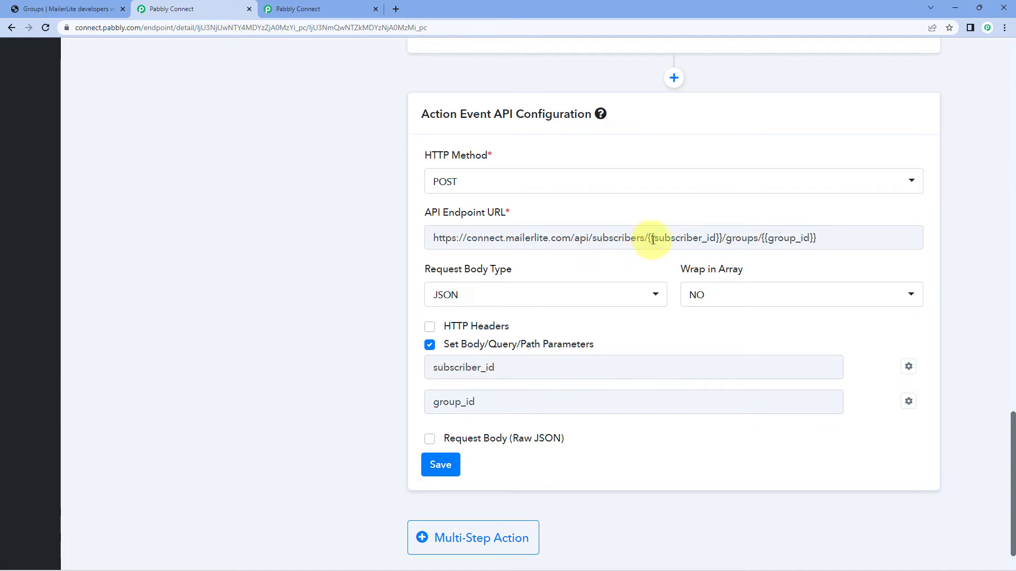
{"action": "left_click_drag", "start_coordinate": [653, 240], "coordinate": [716, 250]}
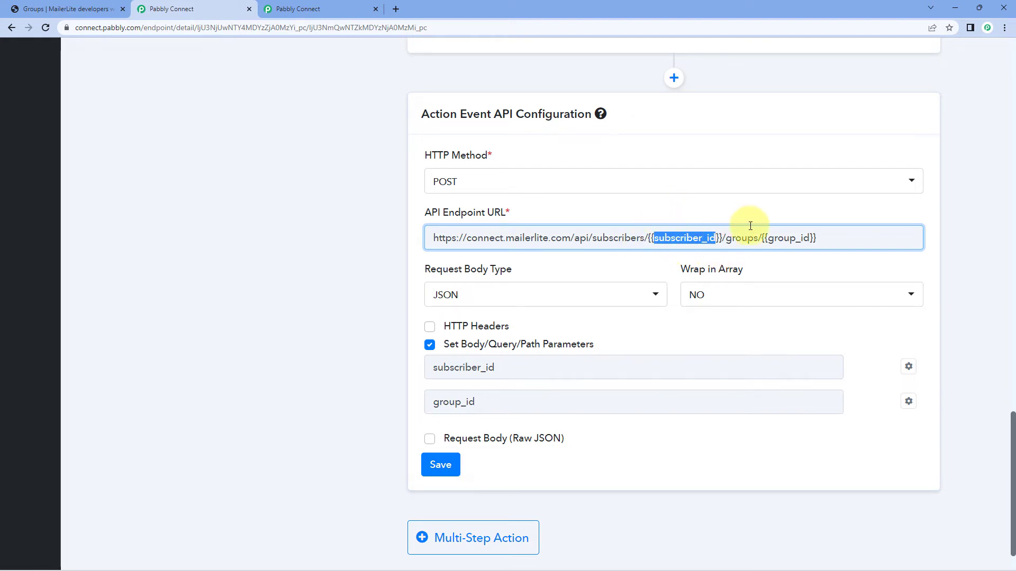
{"action": "left_click_drag", "start_coordinate": [767, 239], "coordinate": [804, 246]}
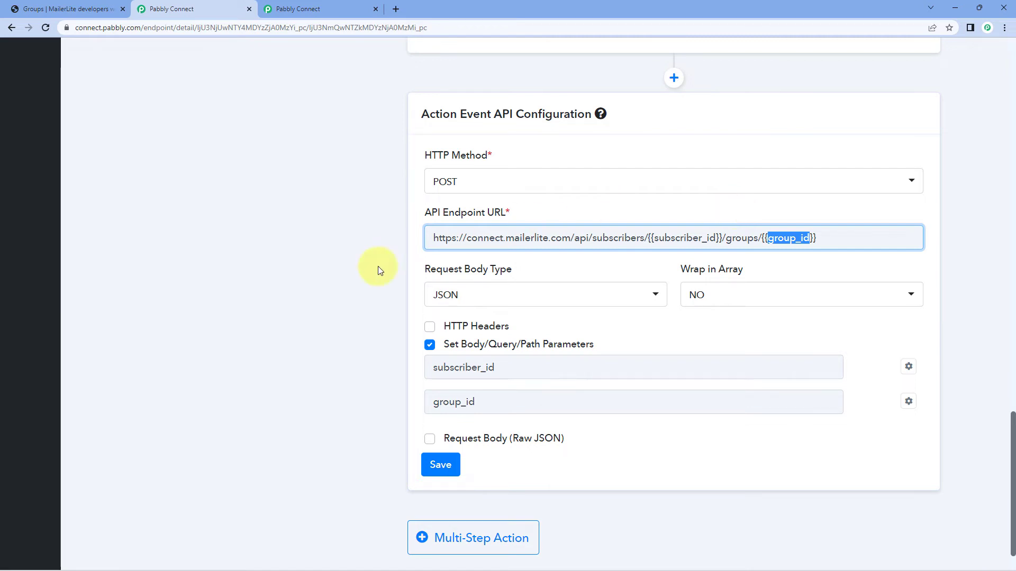
Review the Get Groups and Get Account's Subscribers inbuilt actions attached to the Assign Subscriber to a Group action.
{"action": "left_click", "coordinate": [478, 278]}
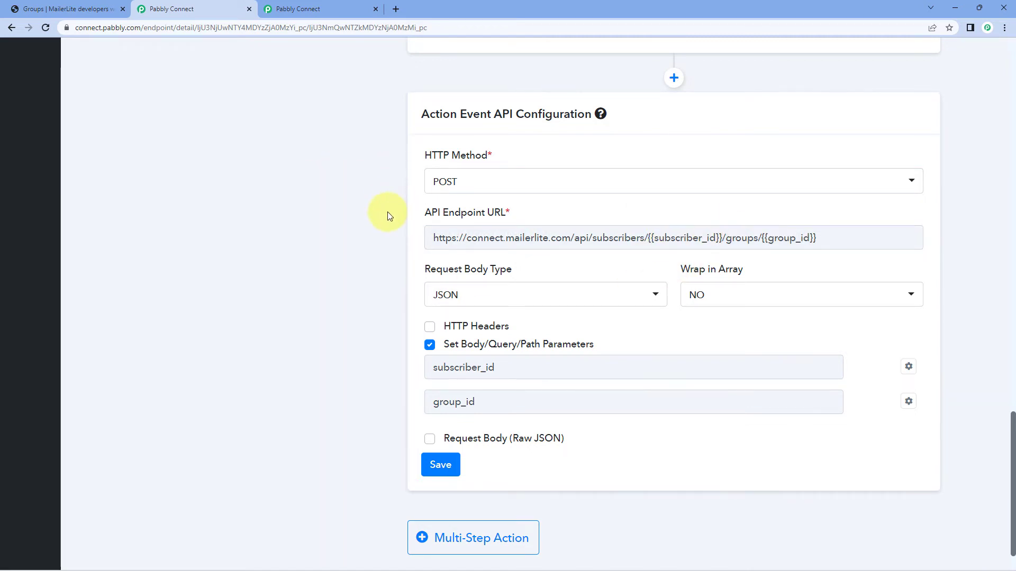
{"action": "scroll", "coordinate": [388, 214], "scroll_direction": "up", "scroll_amount": 2}
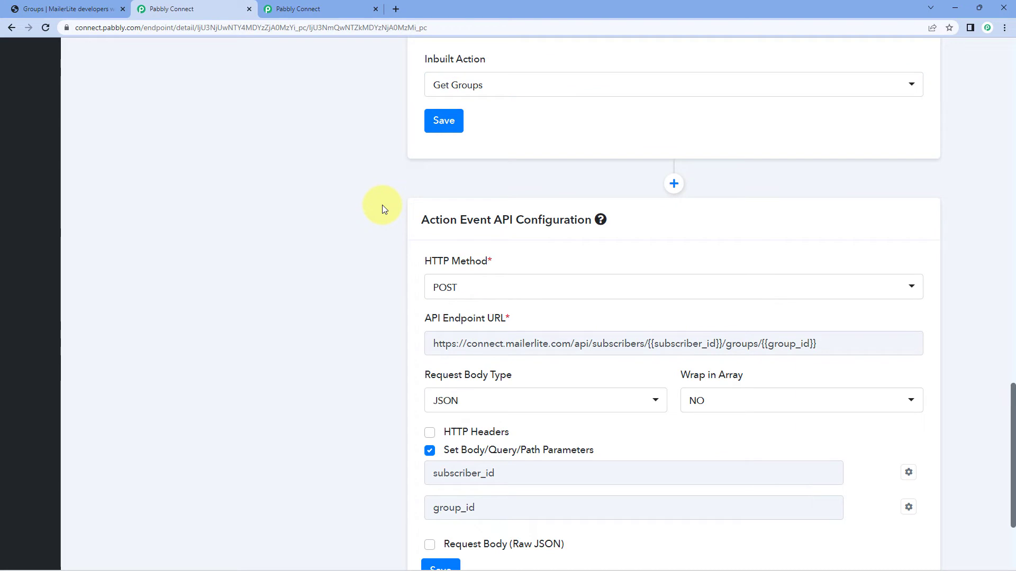
{"action": "scroll", "coordinate": [382, 205], "scroll_direction": "up", "scroll_amount": 5}
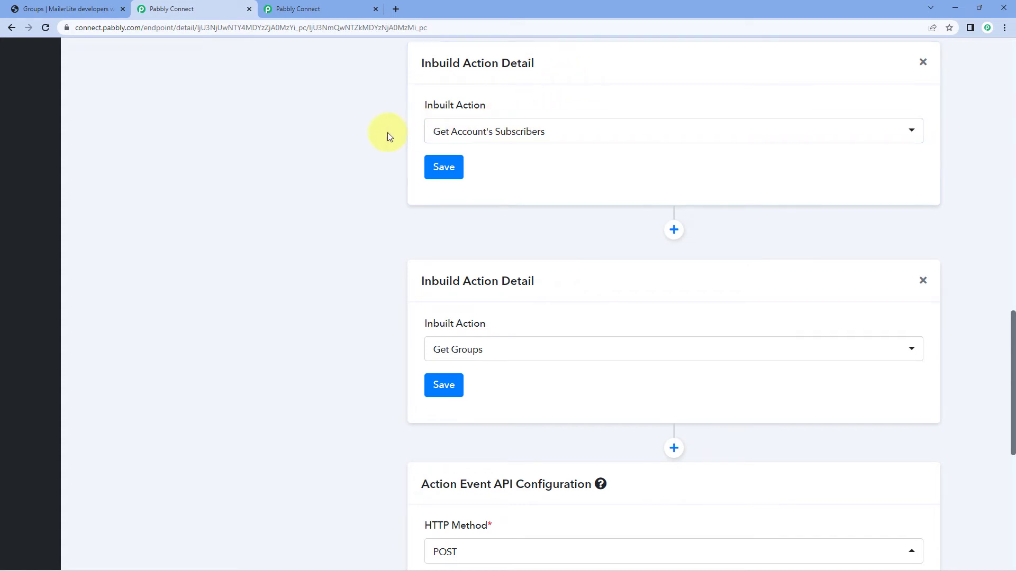
{"action": "scroll", "coordinate": [373, 148], "scroll_direction": "up", "scroll_amount": 12}
{"action": "scroll", "coordinate": [373, 148], "scroll_direction": "up", "scroll_amount": 6}
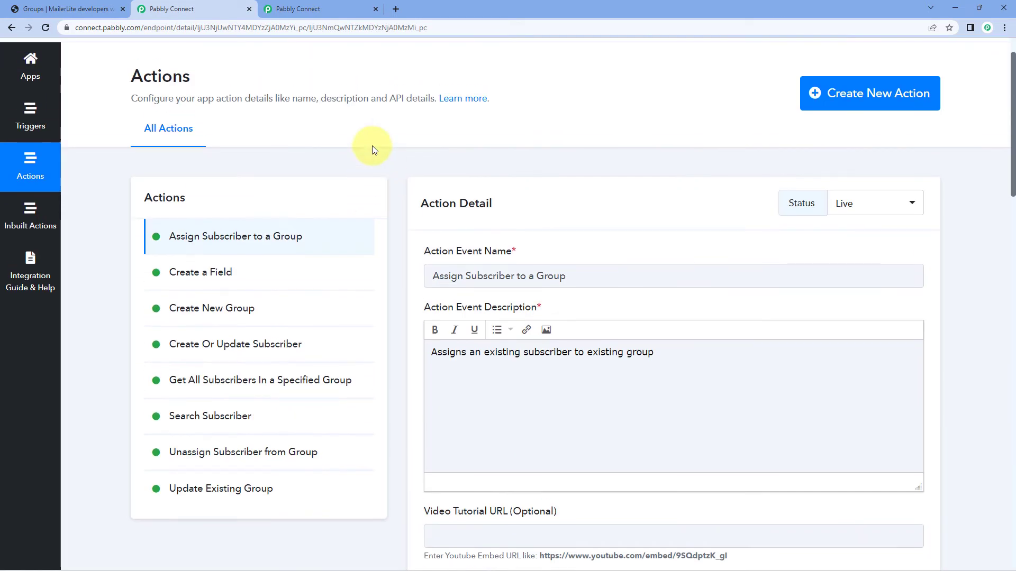
Open the app's inbuilt actions and check the dialog for creating a new one, closing it without creating anything.
{"action": "left_click", "coordinate": [38, 211]}
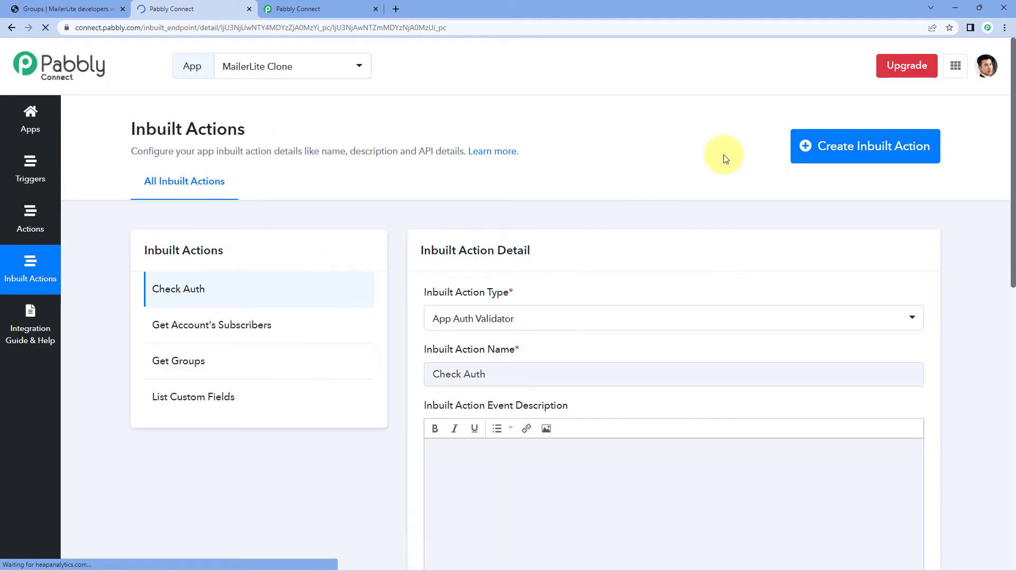
{"action": "left_click", "coordinate": [807, 155]}
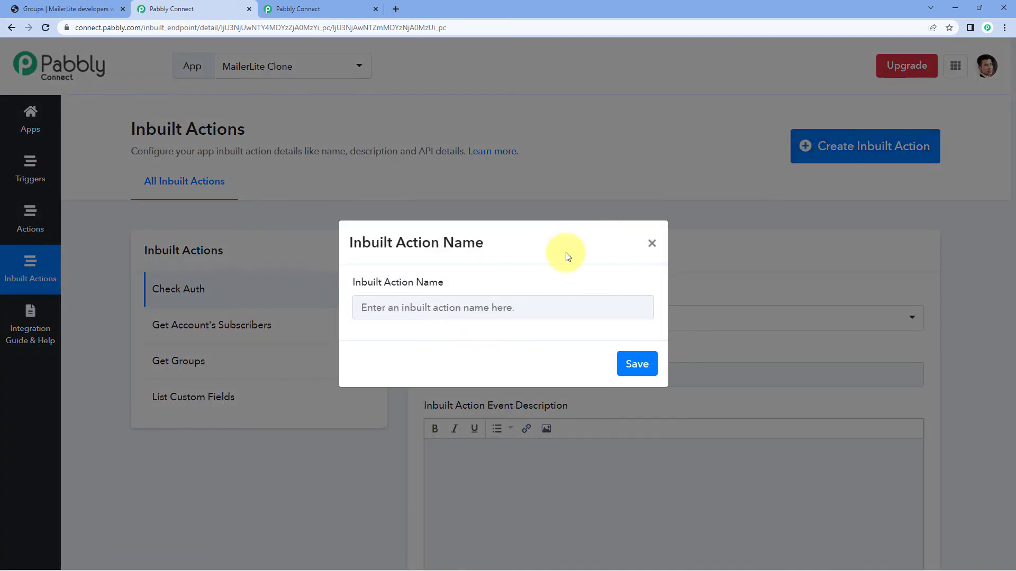
{"action": "left_click", "coordinate": [652, 243]}
Open the Get Account's Subscribers inbuilt action and review its action type options, keeping Dropdown & Custom Fields (Default).
{"action": "scroll", "coordinate": [418, 195], "scroll_direction": "down", "scroll_amount": 1}
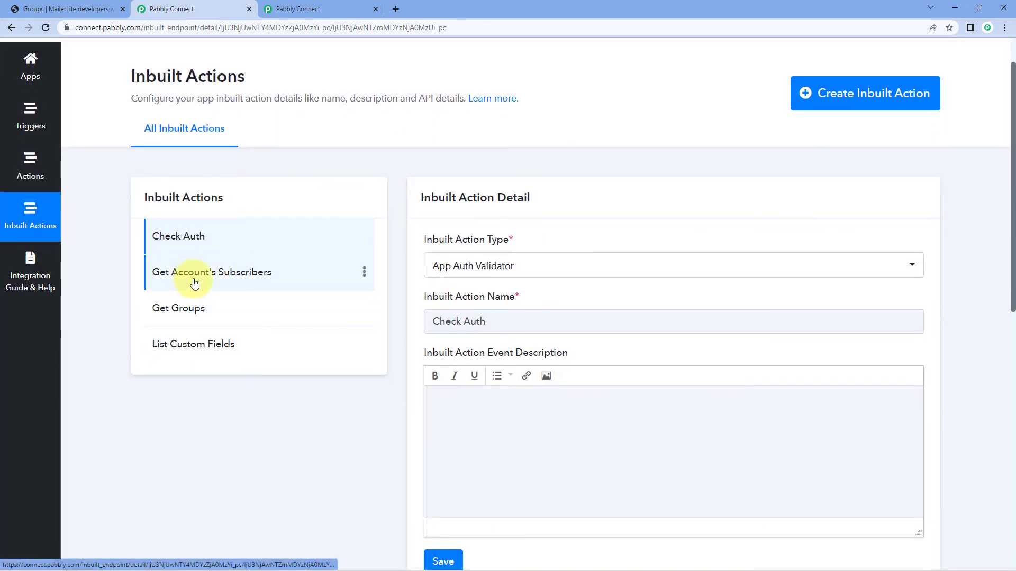
{"action": "left_click", "coordinate": [243, 274]}
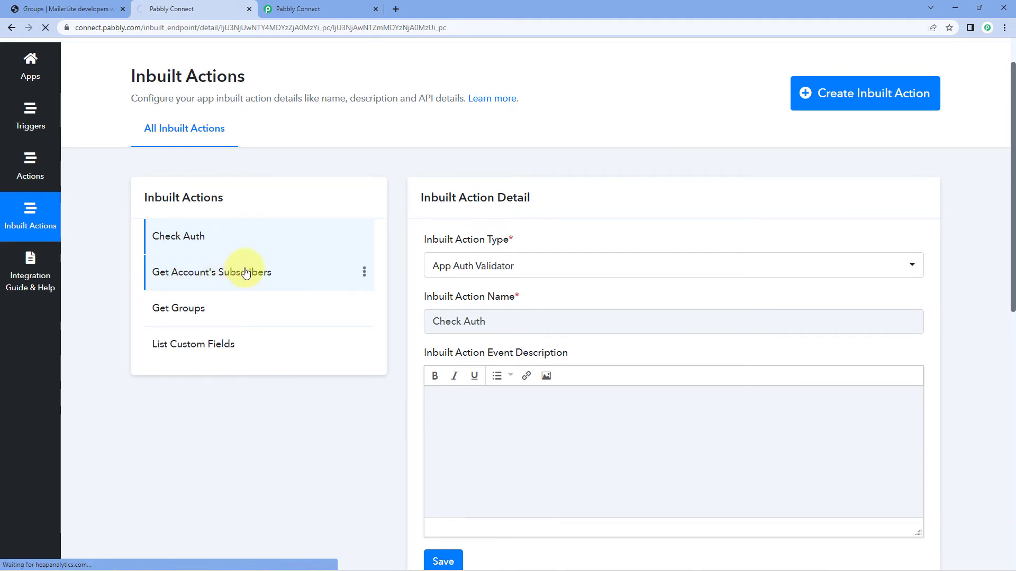
{"action": "scroll", "coordinate": [397, 255], "scroll_direction": "down", "scroll_amount": 2}
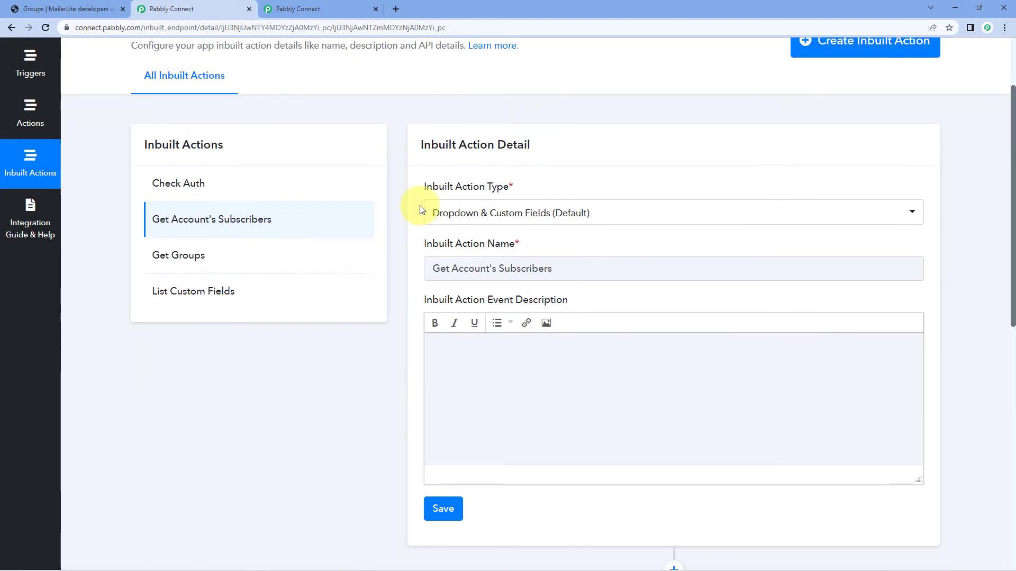
{"action": "scroll", "coordinate": [421, 202], "scroll_direction": "down", "scroll_amount": 1}
{"action": "mouse_move", "coordinate": [427, 138]}
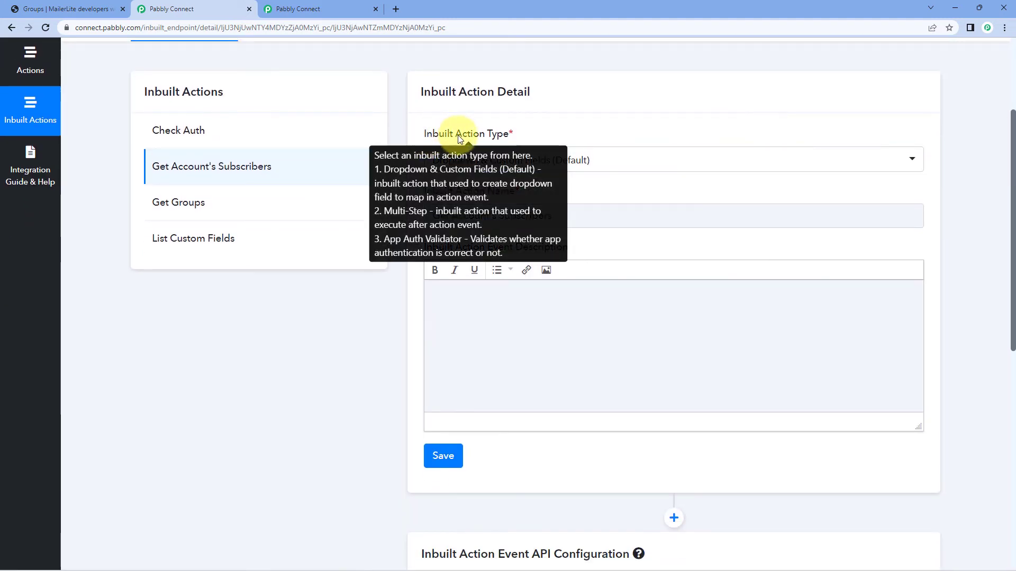
{"action": "left_click", "coordinate": [623, 166]}
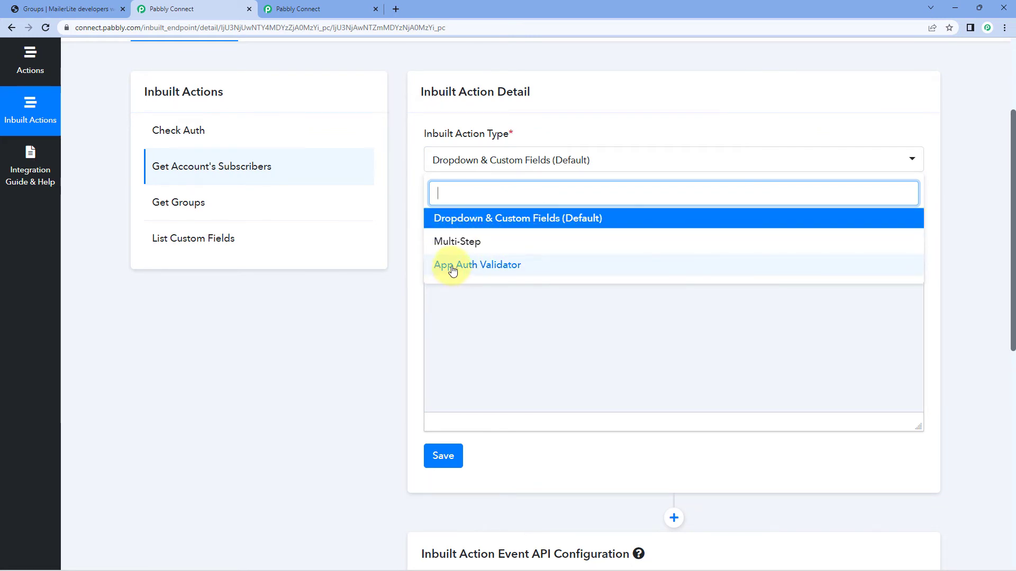
{"action": "left_click", "coordinate": [410, 208]}
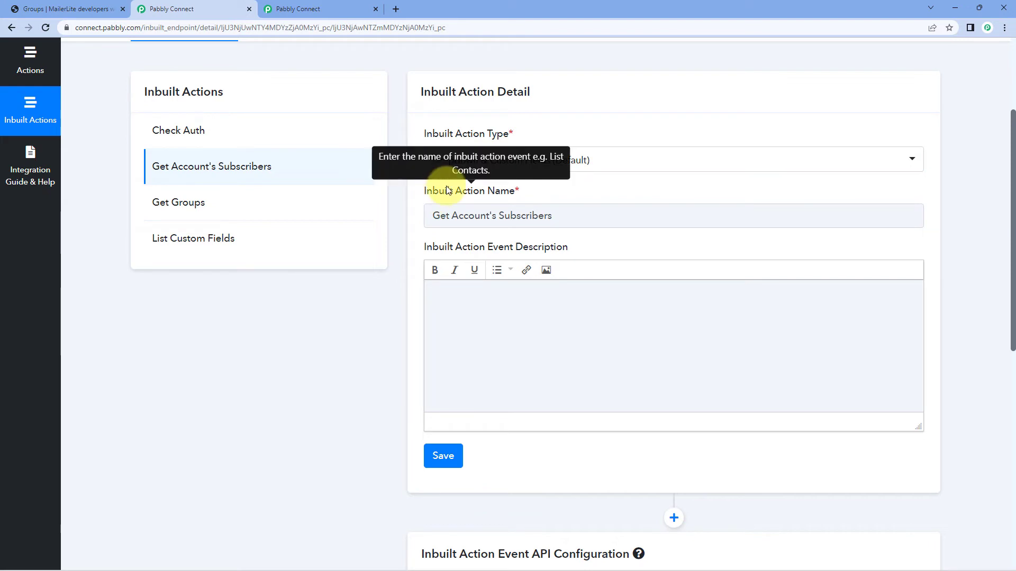
Examine the HTTP method and API endpoint URL in the API configuration of Get Account's Subscribers.
{"action": "scroll", "coordinate": [529, 211], "scroll_direction": "down", "scroll_amount": 2}
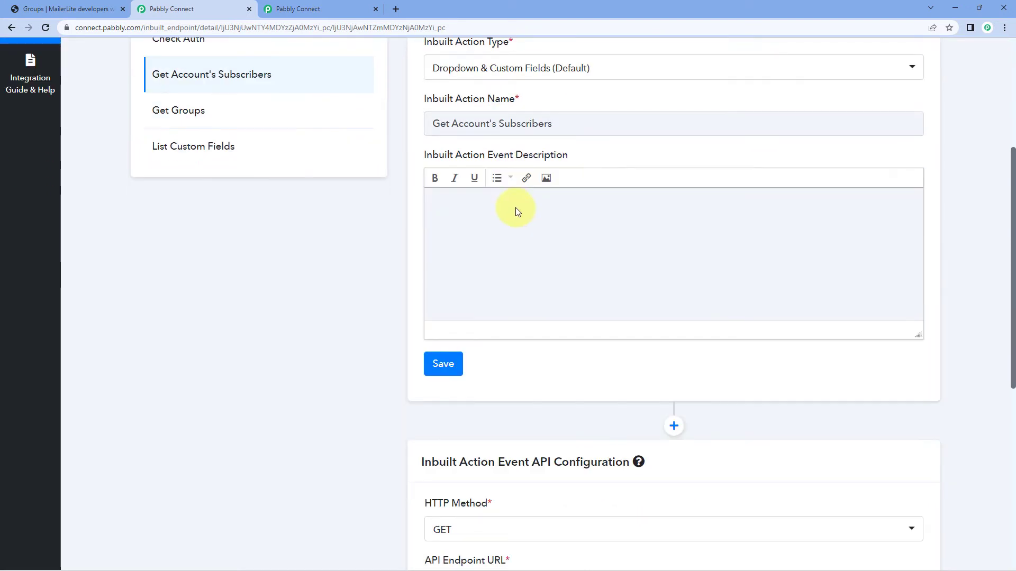
{"action": "scroll", "coordinate": [518, 210], "scroll_direction": "down", "scroll_amount": 5}
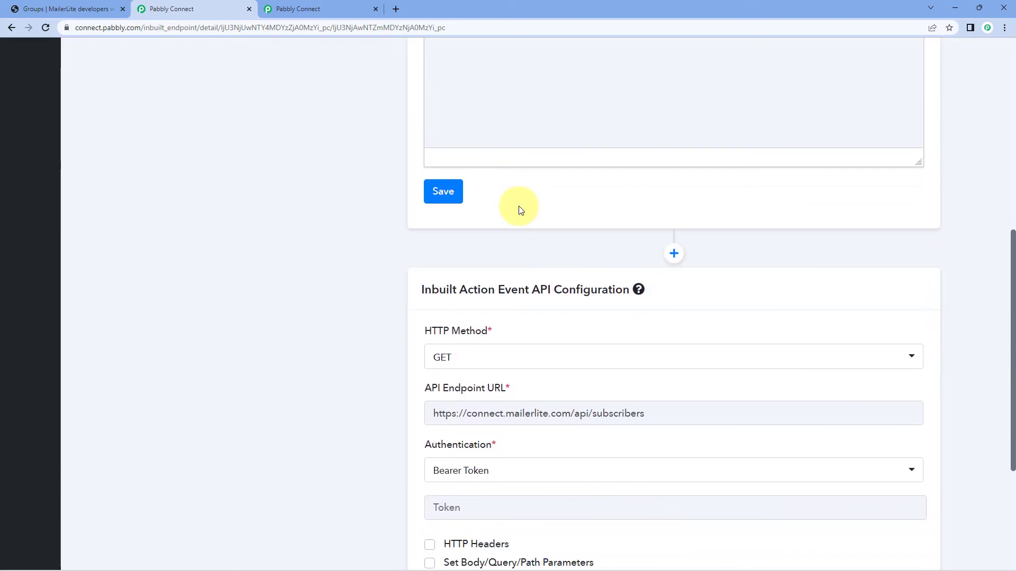
{"action": "scroll", "coordinate": [406, 178], "scroll_direction": "down", "scroll_amount": 1}
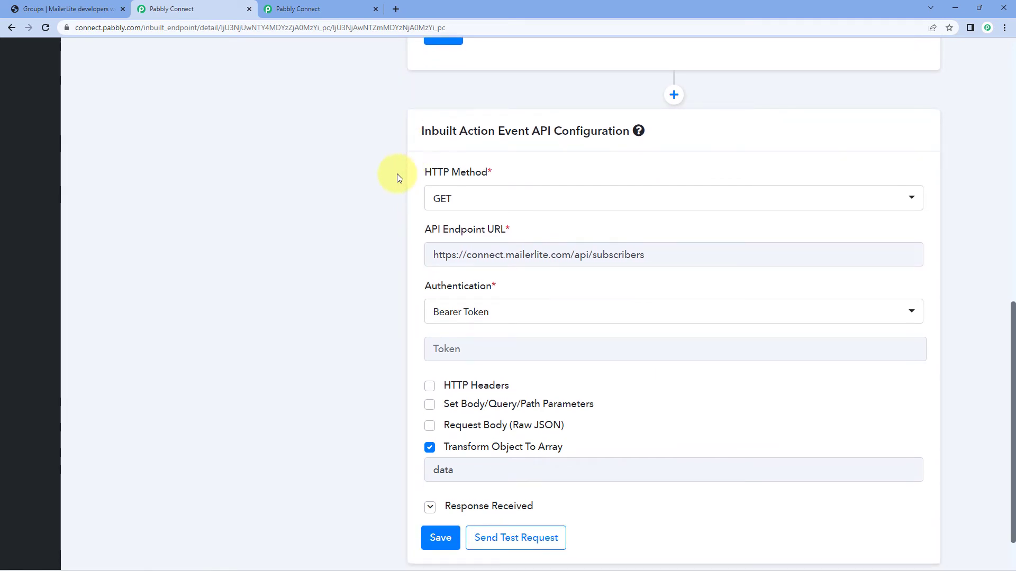
{"action": "scroll", "coordinate": [398, 177], "scroll_direction": "down", "scroll_amount": 1}
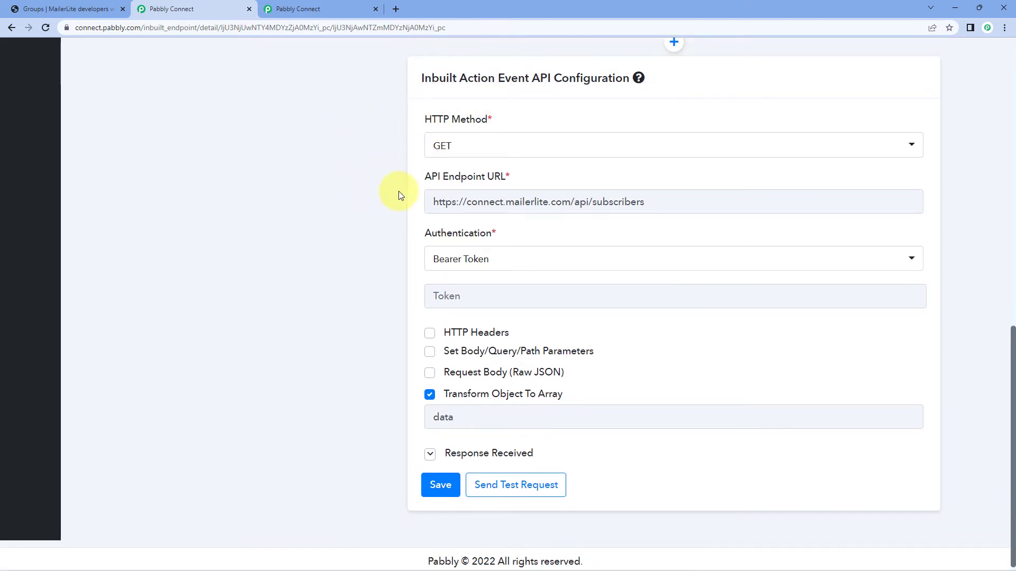
{"action": "mouse_move", "coordinate": [469, 173]}
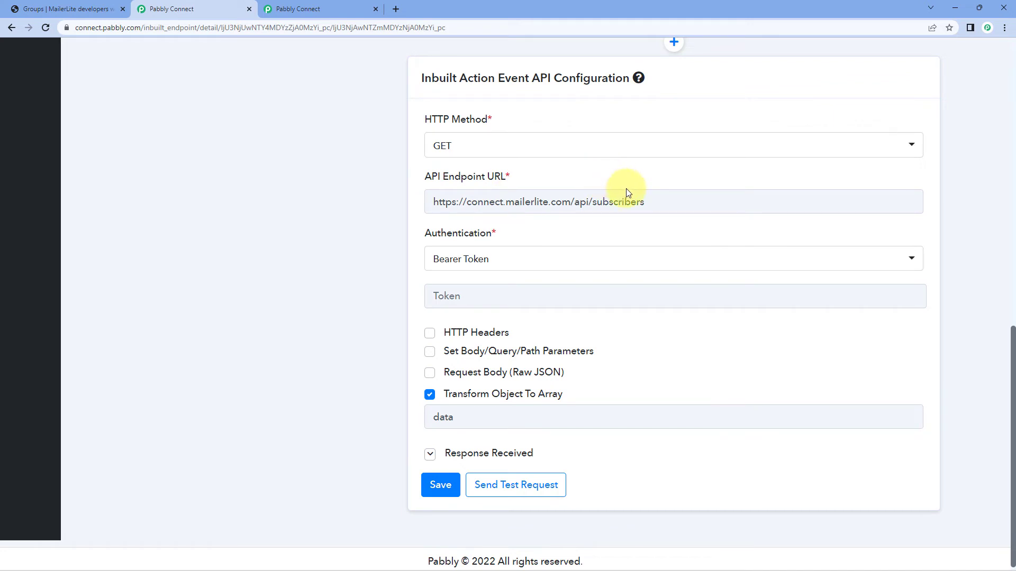
{"action": "left_click_drag", "start_coordinate": [658, 201], "coordinate": [406, 204]}
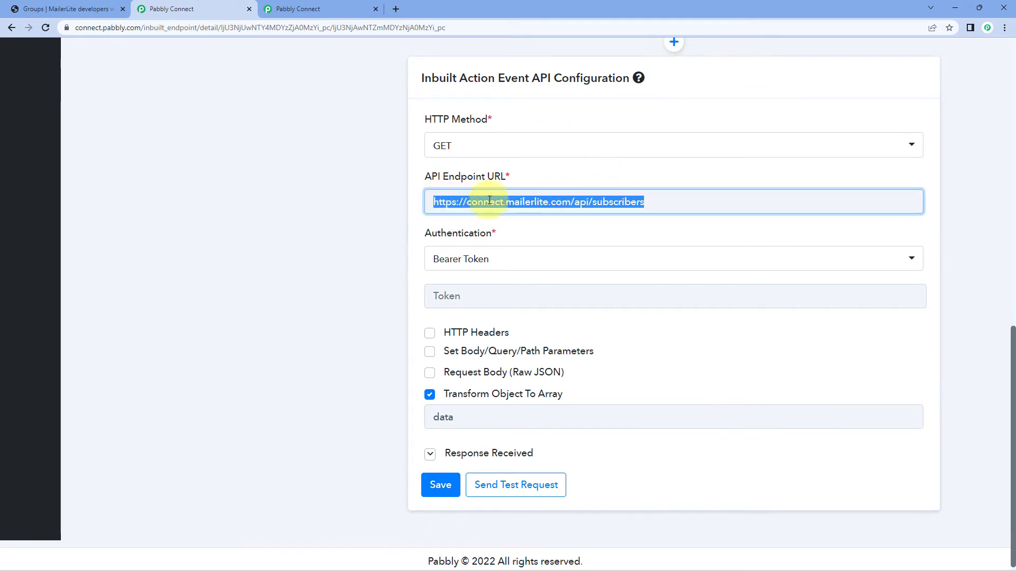
{"action": "left_click", "coordinate": [328, 203]}
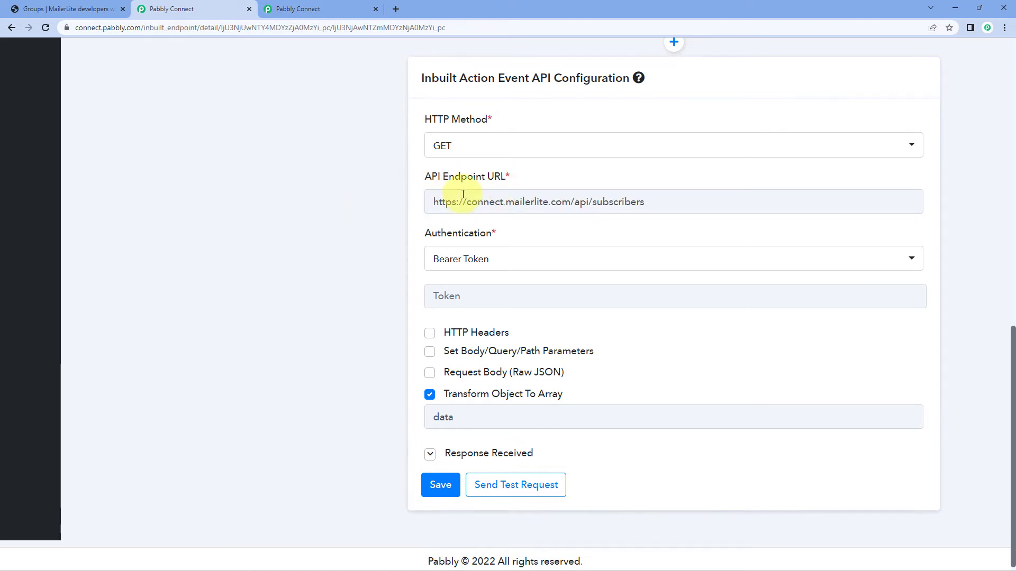
Check the authentication setting of Get Account's Subscribers and expand its received response to examine the returned subscriber fields.
{"action": "scroll", "coordinate": [442, 180], "scroll_direction": "down", "scroll_amount": 1}
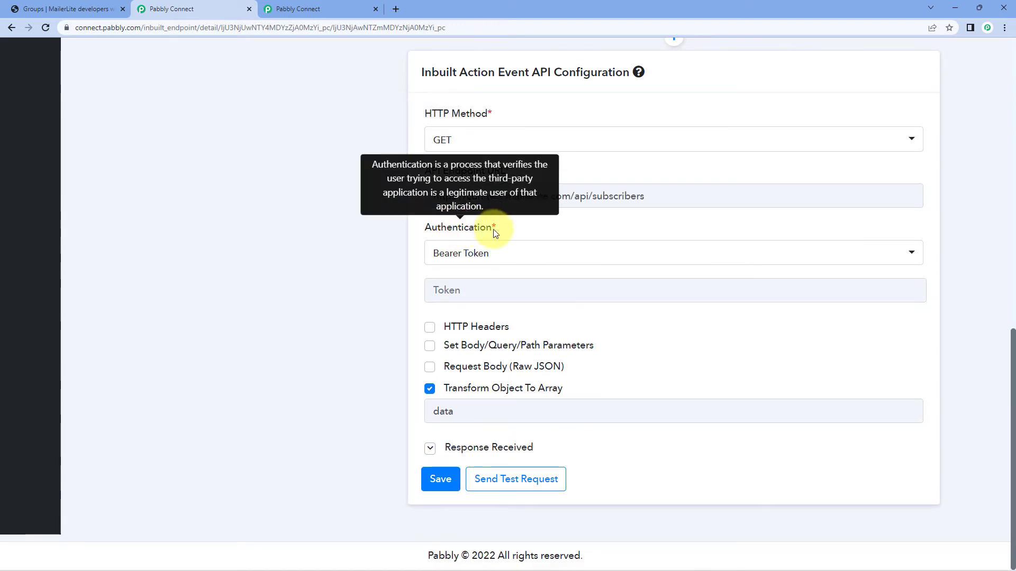
{"action": "left_click", "coordinate": [467, 259]}
{"action": "left_click", "coordinate": [370, 269]}
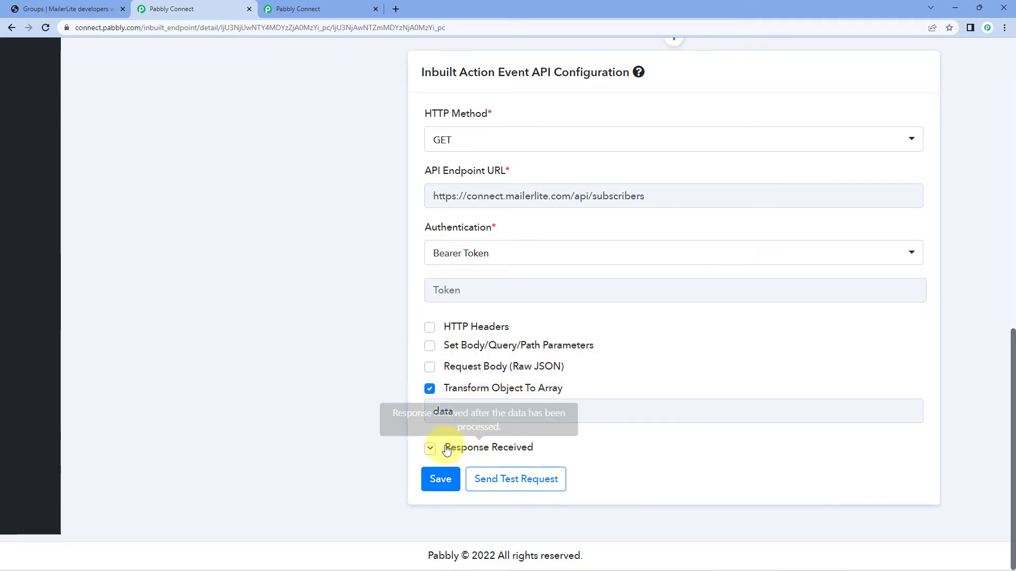
{"action": "left_click", "coordinate": [428, 450]}
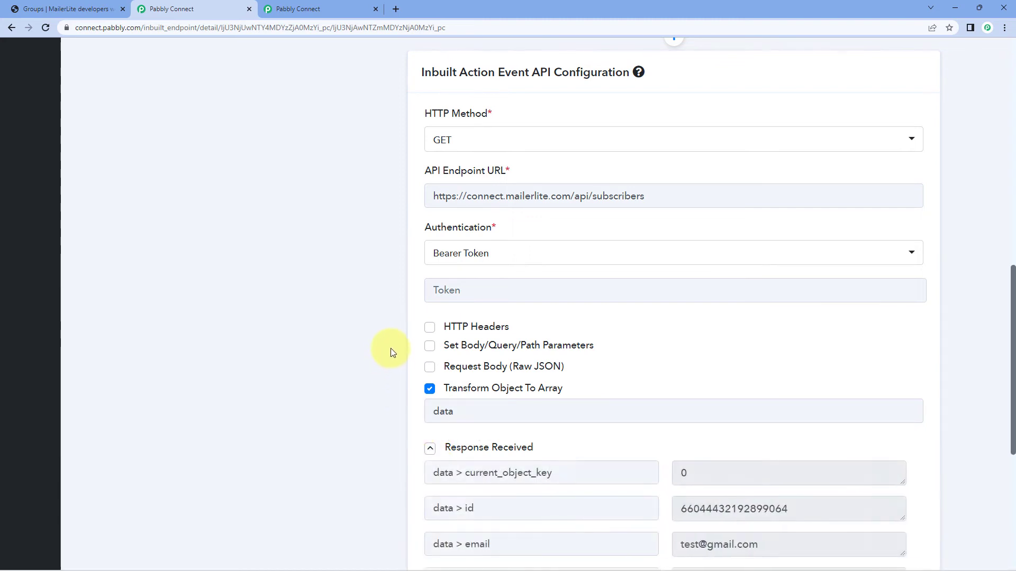
{"action": "scroll", "coordinate": [392, 338], "scroll_direction": "down", "scroll_amount": 4}
{"action": "scroll", "coordinate": [657, 229], "scroll_direction": "down", "scroll_amount": 2}
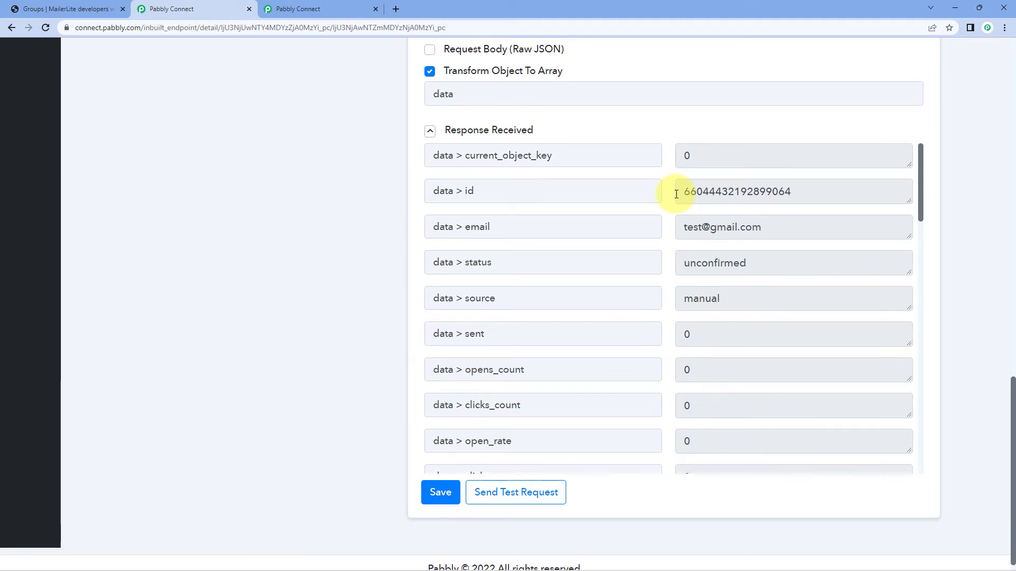
{"action": "scroll", "coordinate": [670, 225], "scroll_direction": "up", "scroll_amount": 4}
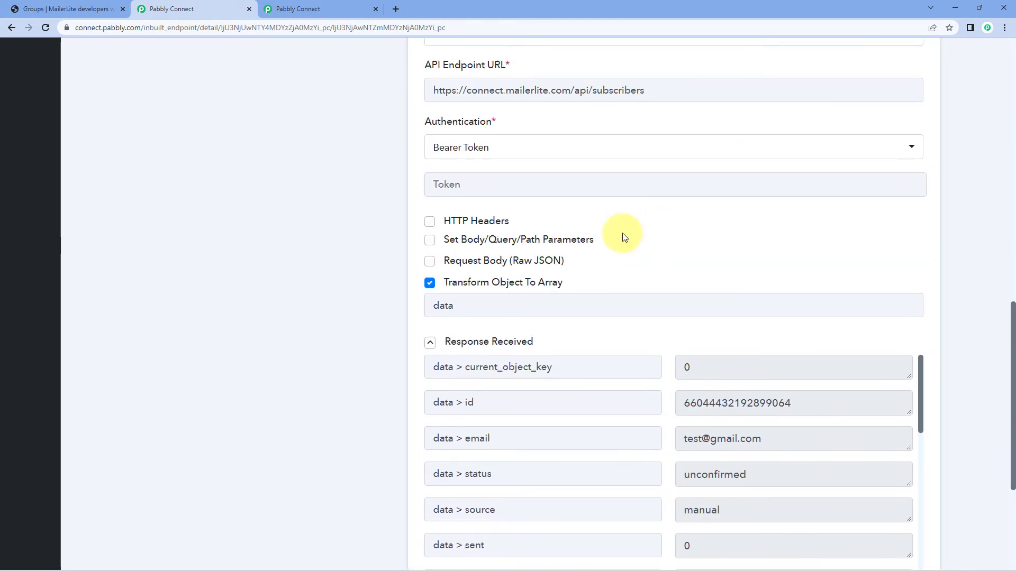
{"action": "scroll", "coordinate": [619, 233], "scroll_direction": "up", "scroll_amount": 2}
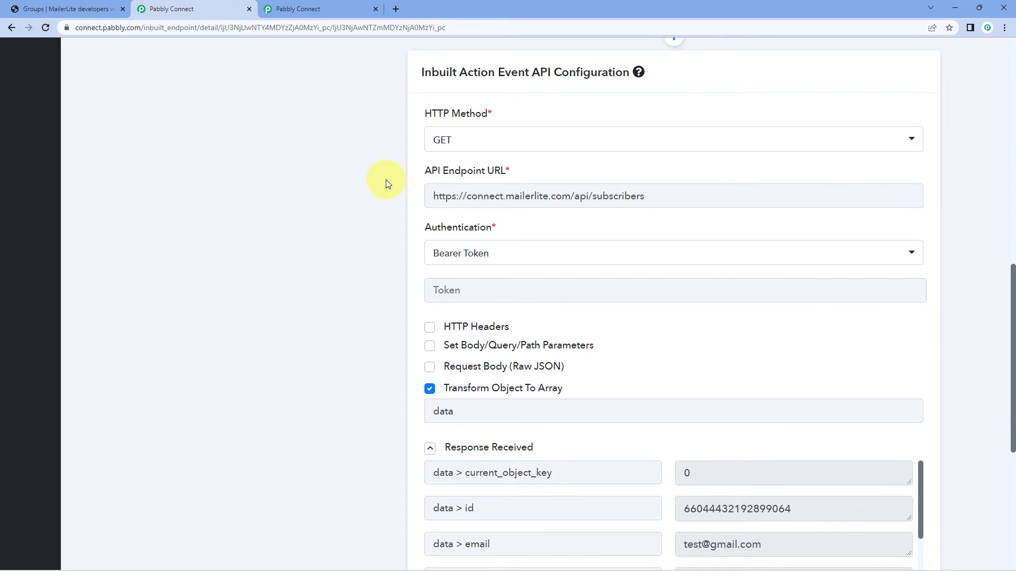
Switch to the MailerLite API reference and check the endpoint URL under "List all subscribers" in the Subscribers section.
{"action": "left_click", "coordinate": [63, 9]}
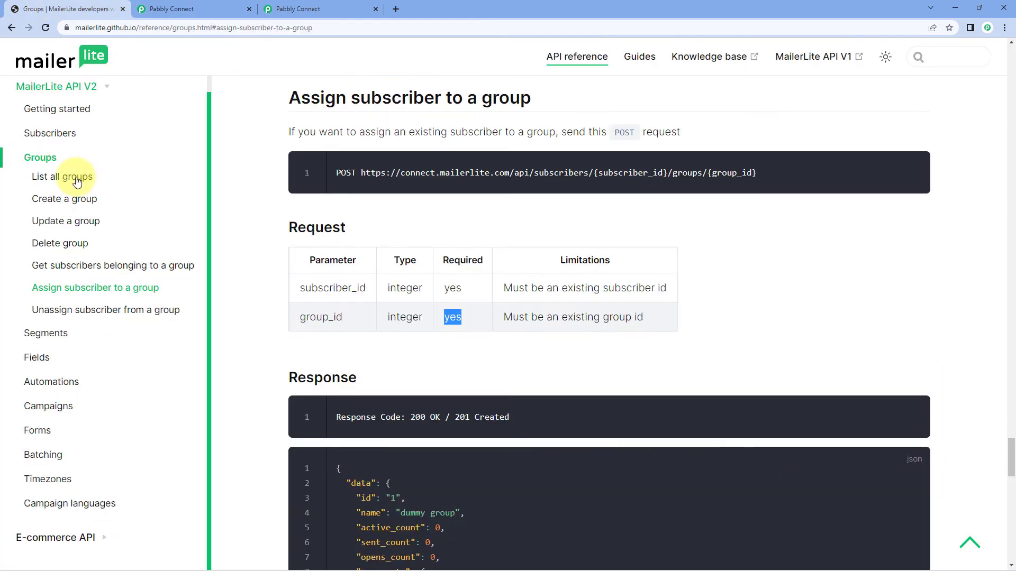
{"action": "left_click", "coordinate": [68, 136]}
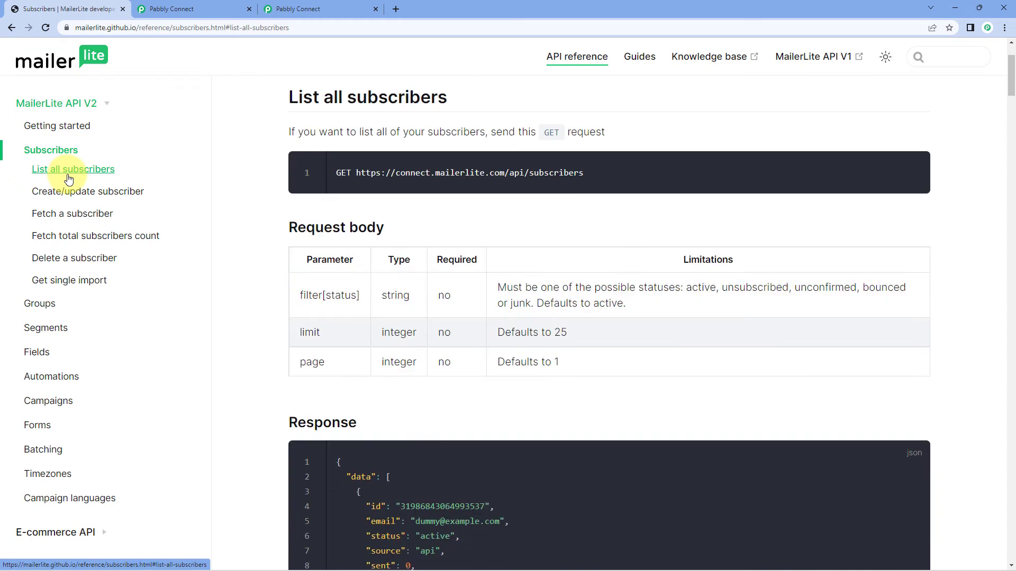
{"action": "left_click", "coordinate": [71, 169]}
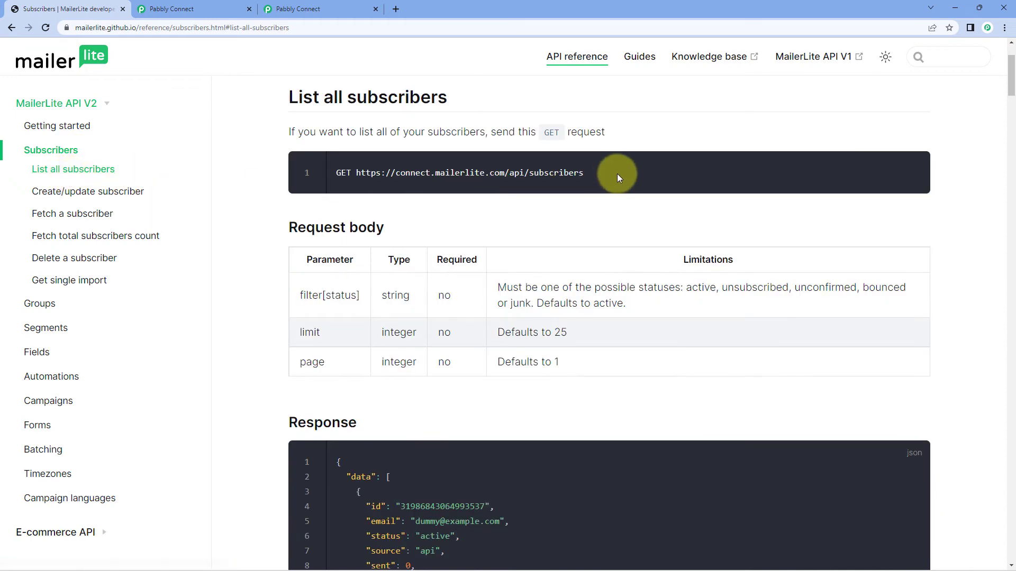
{"action": "left_click_drag", "start_coordinate": [613, 172], "coordinate": [294, 167]}
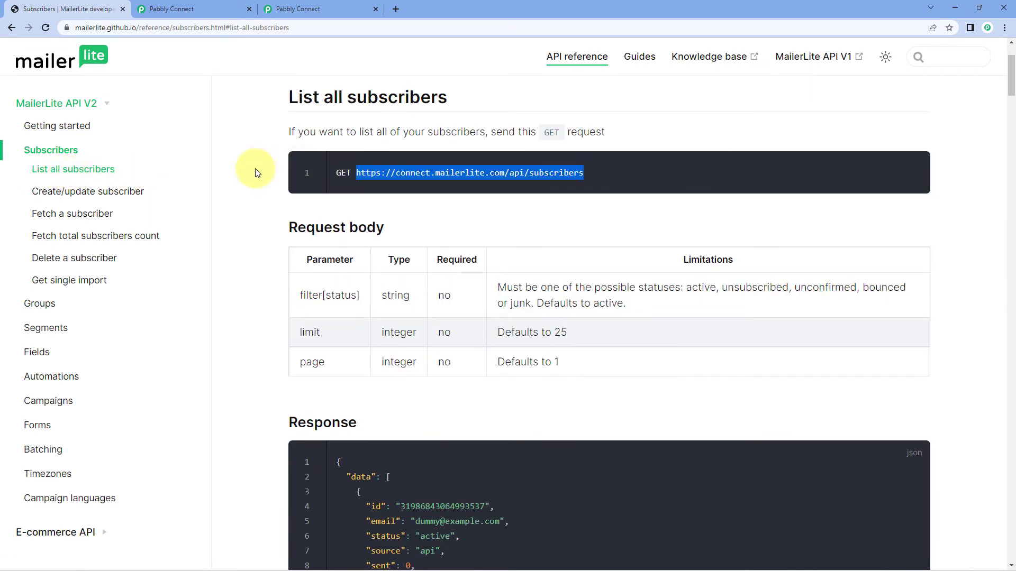
Return to the inbuilt action configuration in Pabbly Connect and open the Get Groups inbuilt action.
{"action": "left_click", "coordinate": [204, 8]}
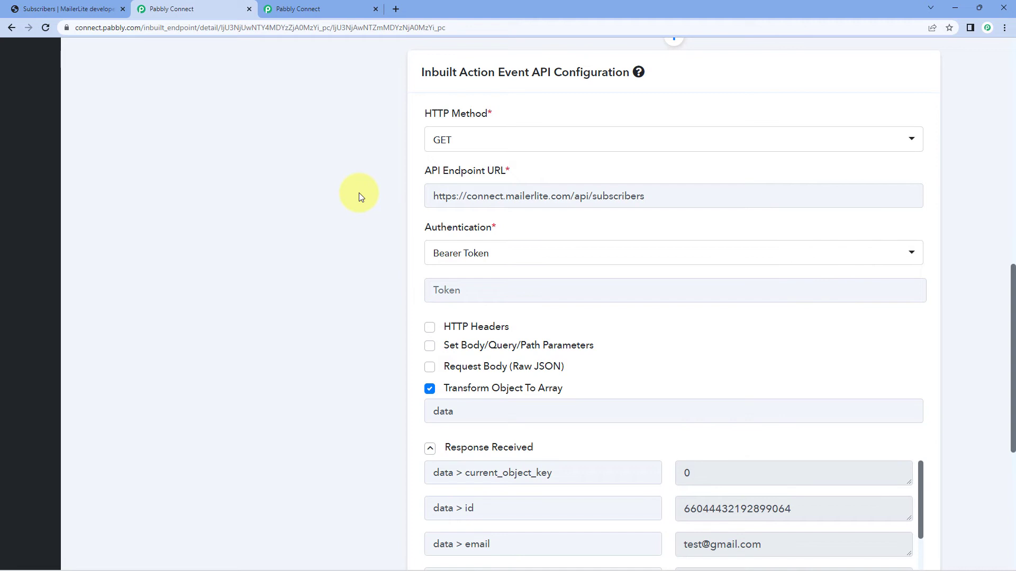
{"action": "scroll", "coordinate": [379, 201], "scroll_direction": "up", "scroll_amount": 10}
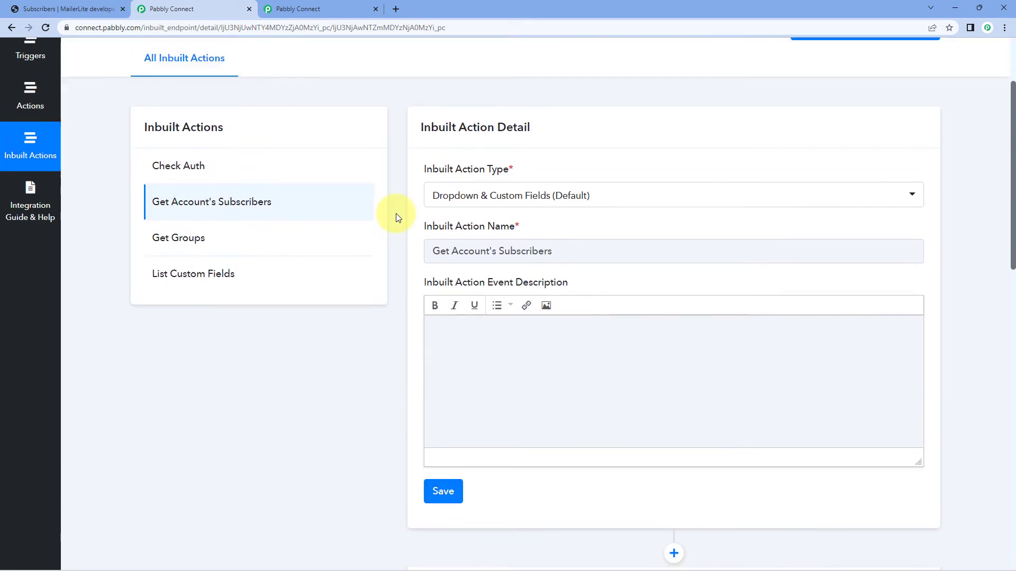
{"action": "scroll", "coordinate": [397, 214], "scroll_direction": "up", "scroll_amount": 1}
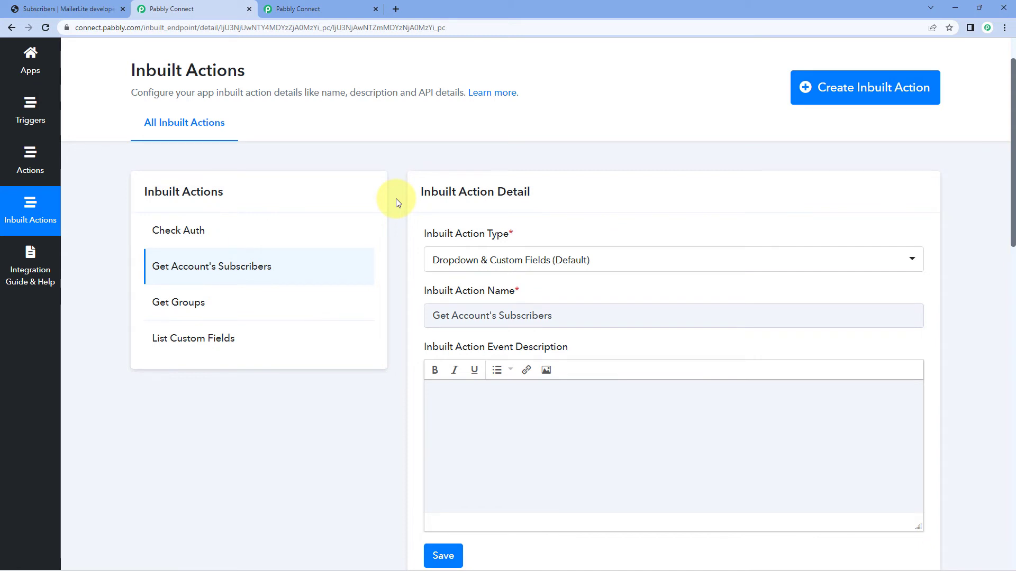
{"action": "left_click", "coordinate": [215, 302]}
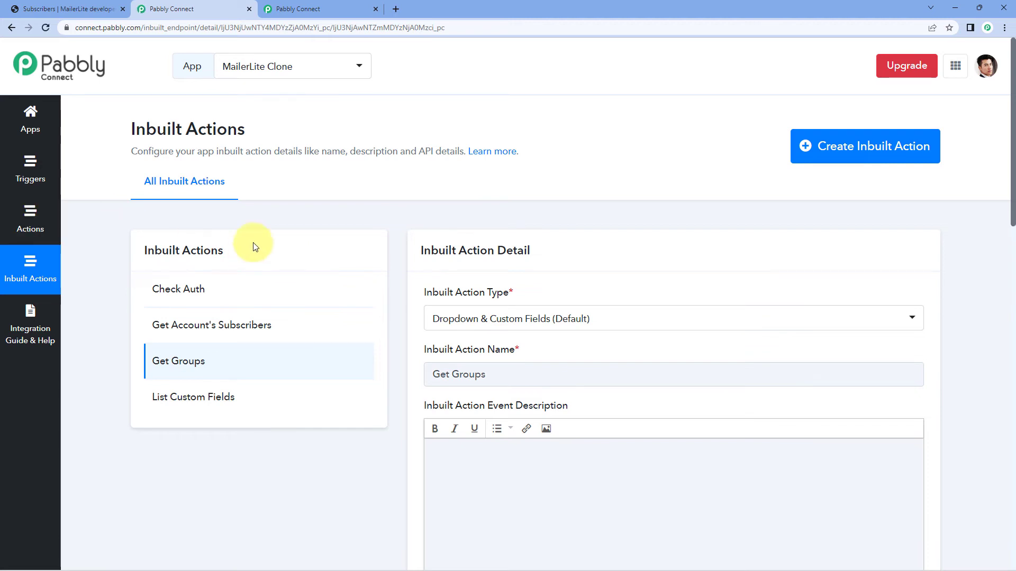
Go back to the Assign Subscriber to a Group action and view its response type and attached inbuilt action.
{"action": "left_click", "coordinate": [55, 225]}
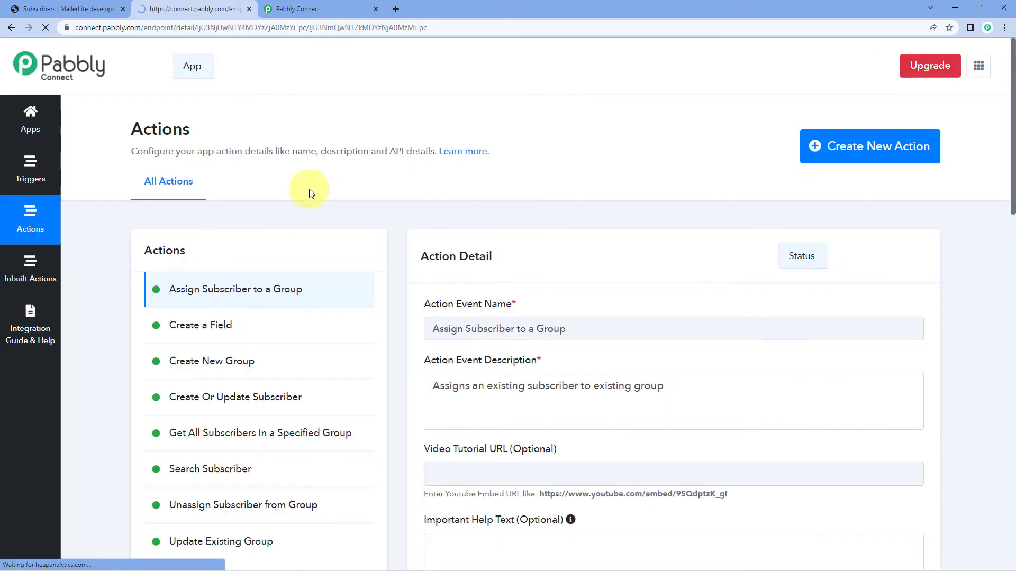
{"action": "scroll", "coordinate": [411, 217], "scroll_direction": "down", "scroll_amount": 5}
{"action": "scroll", "coordinate": [397, 225], "scroll_direction": "down", "scroll_amount": 10}
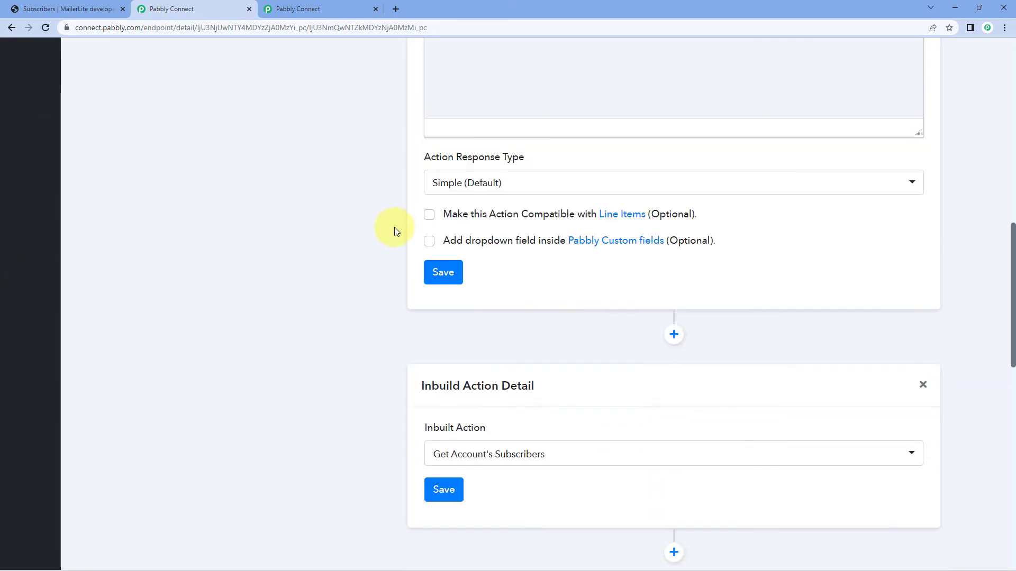
Review the Assign Subscriber to a Group action's details and its attached inbuilt actions, Get Account's Subscribers and Get Groups.
{"action": "scroll", "coordinate": [378, 198], "scroll_direction": "up", "scroll_amount": 6}
{"action": "scroll", "coordinate": [379, 198], "scroll_direction": "up", "scroll_amount": 7}
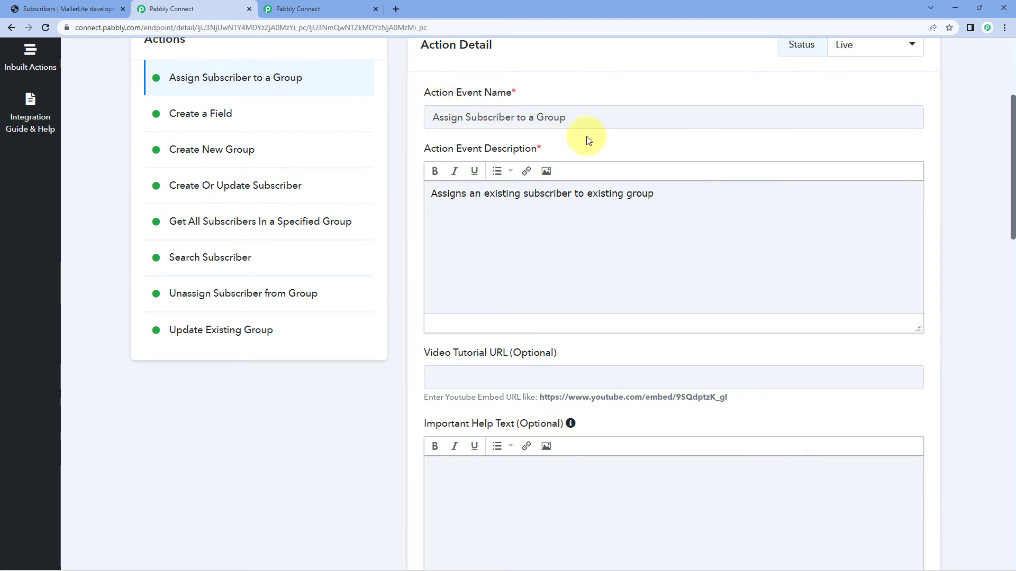
{"action": "scroll", "coordinate": [569, 127], "scroll_direction": "down", "scroll_amount": 4}
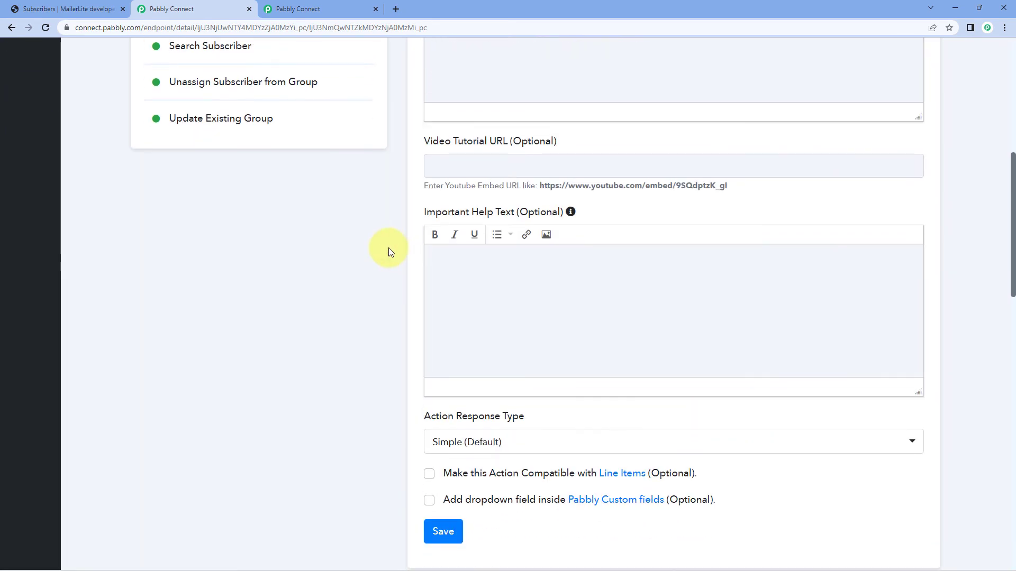
{"action": "scroll", "coordinate": [389, 252], "scroll_direction": "down", "scroll_amount": 7}
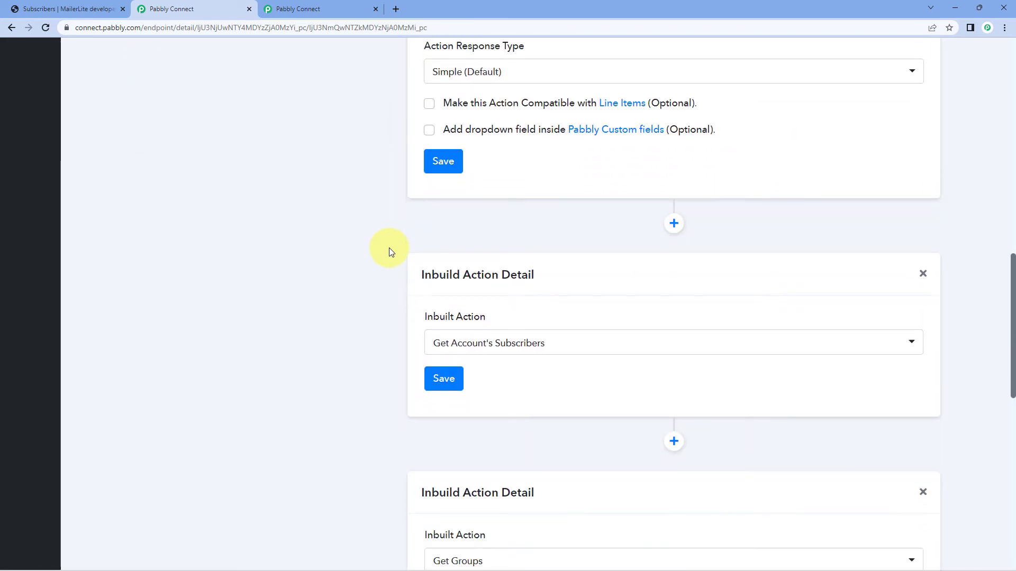
{"action": "scroll", "coordinate": [389, 248], "scroll_direction": "down", "scroll_amount": 2}
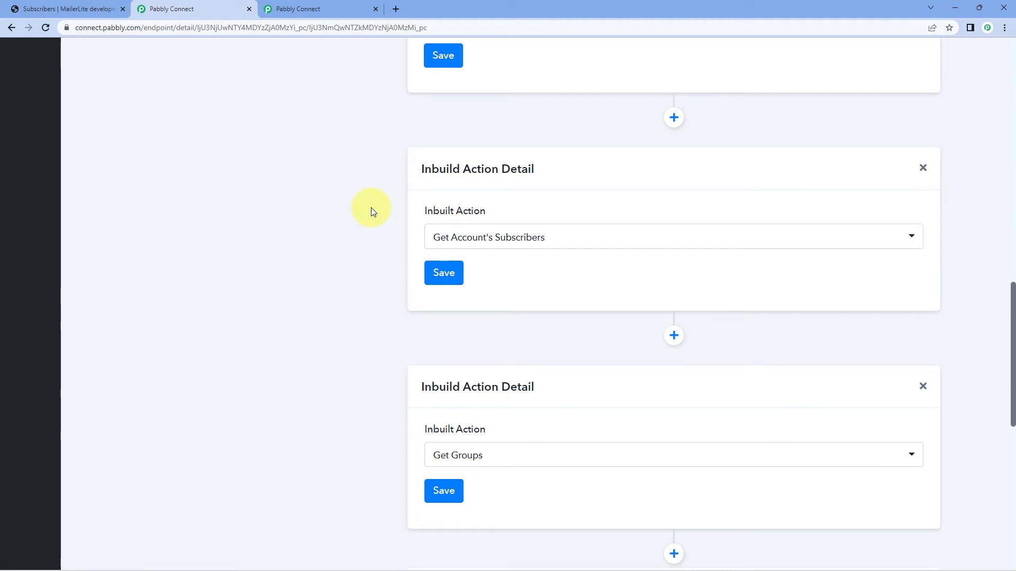
{"action": "scroll", "coordinate": [371, 208], "scroll_direction": "down", "scroll_amount": 4}
{"action": "mouse_move", "coordinate": [465, 216]}
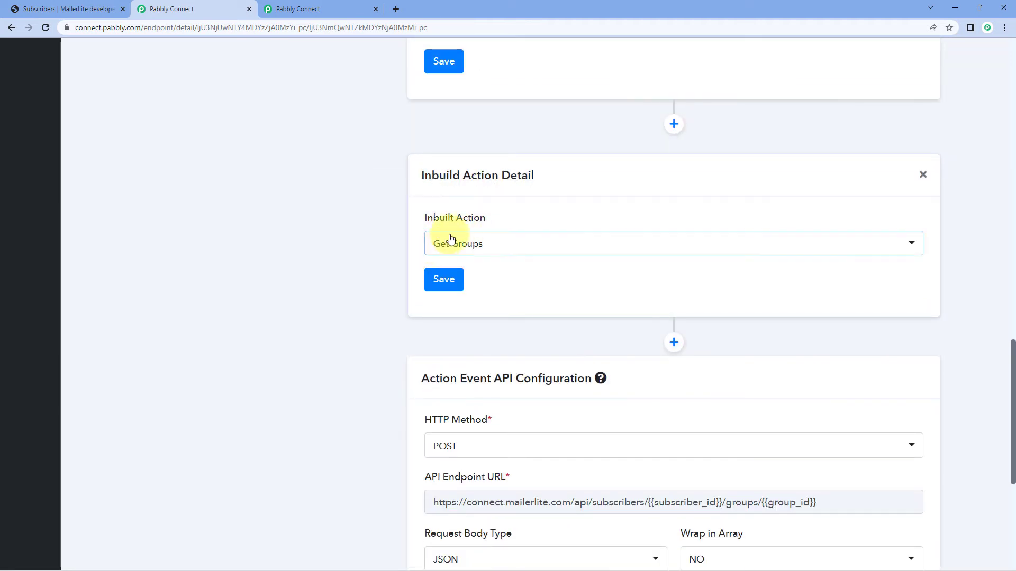
{"action": "scroll", "coordinate": [385, 228], "scroll_direction": "down", "scroll_amount": 1}
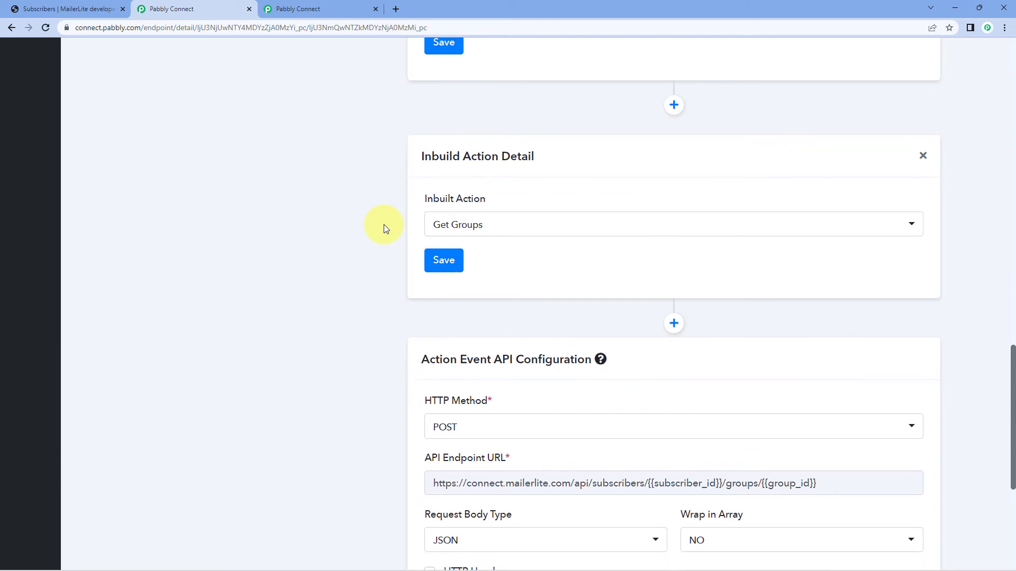
{"action": "scroll", "coordinate": [403, 89], "scroll_direction": "up", "scroll_amount": 2}
{"action": "scroll", "coordinate": [379, 279], "scroll_direction": "down", "scroll_amount": 6}
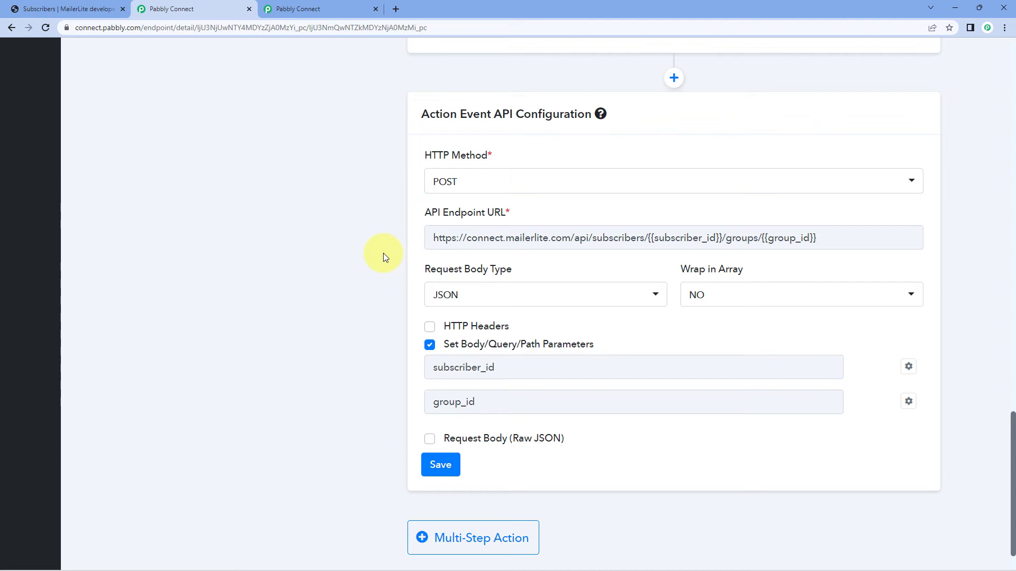
Examine the action's API configuration, checking the available request body types and the subscriber_id and group_id placeholders in the endpoint URL.
{"action": "scroll", "coordinate": [423, 217], "scroll_direction": "down", "scroll_amount": 1}
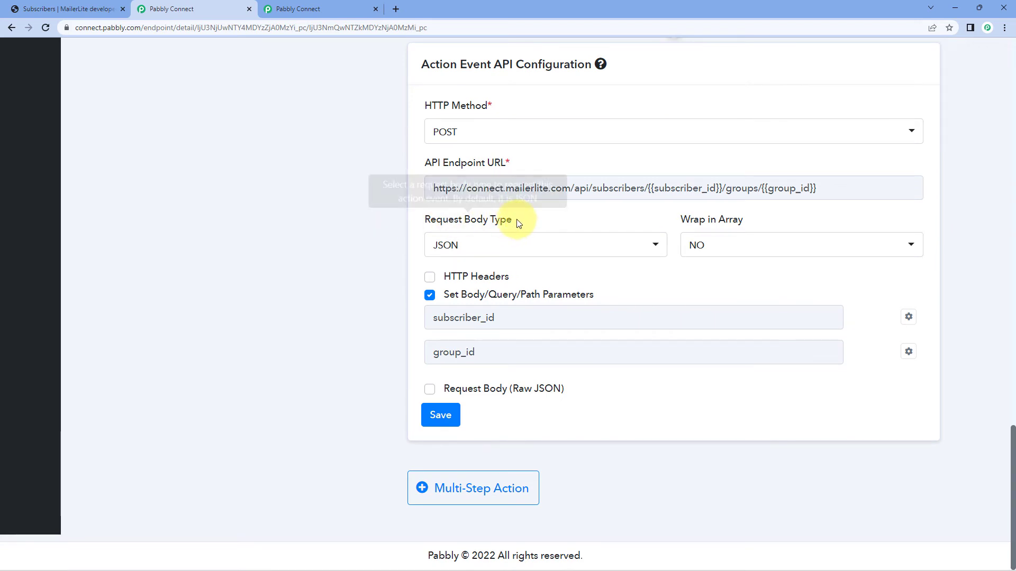
{"action": "left_click", "coordinate": [529, 249]}
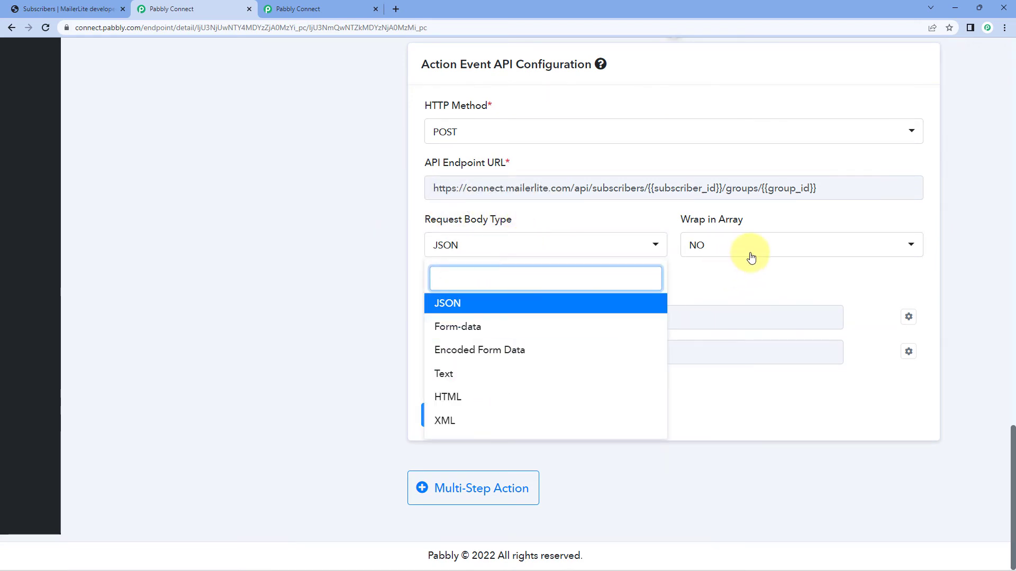
{"action": "left_click", "coordinate": [730, 269]}
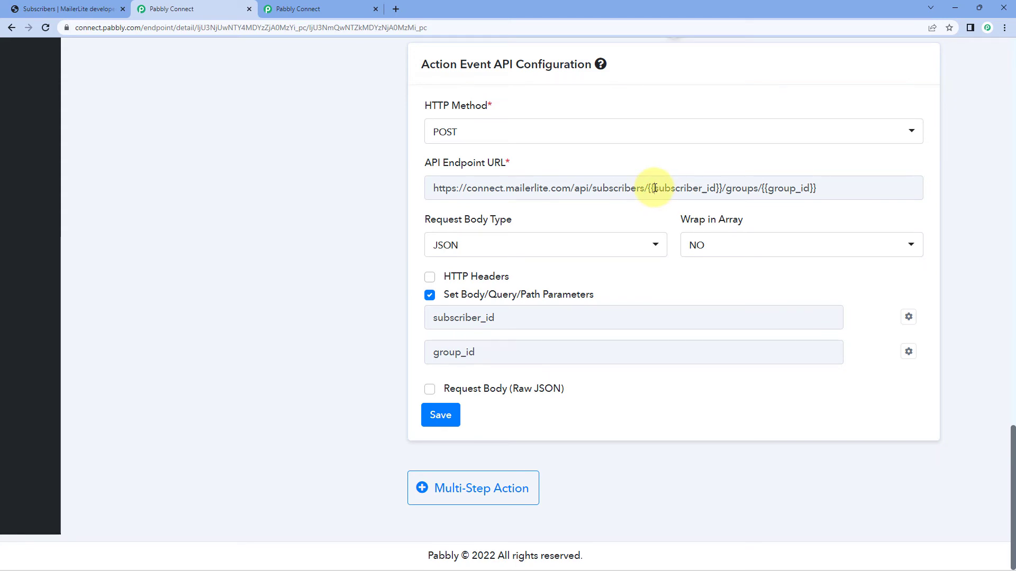
{"action": "left_click_drag", "start_coordinate": [653, 188], "coordinate": [809, 191]}
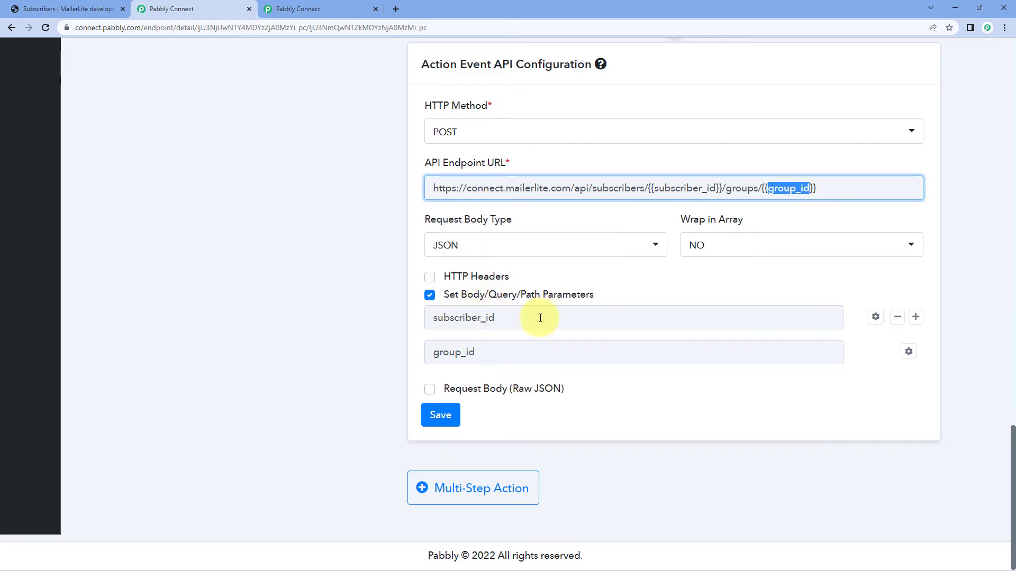
Open the field configuration of the subscriber_id parameter and check its label name.
{"action": "left_click", "coordinate": [875, 320]}
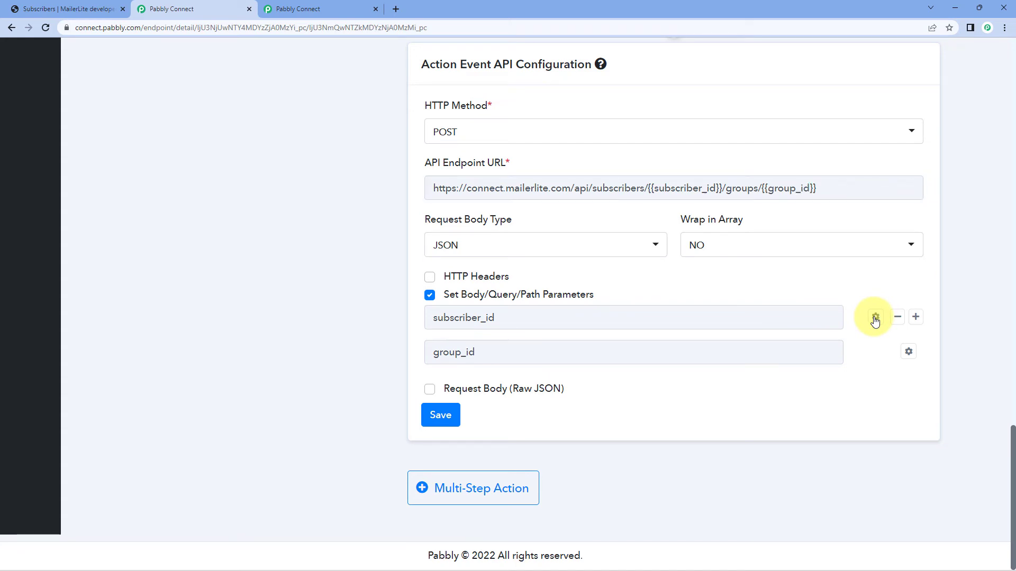
{"action": "left_click_drag", "start_coordinate": [874, 318], "coordinate": [849, 291]}
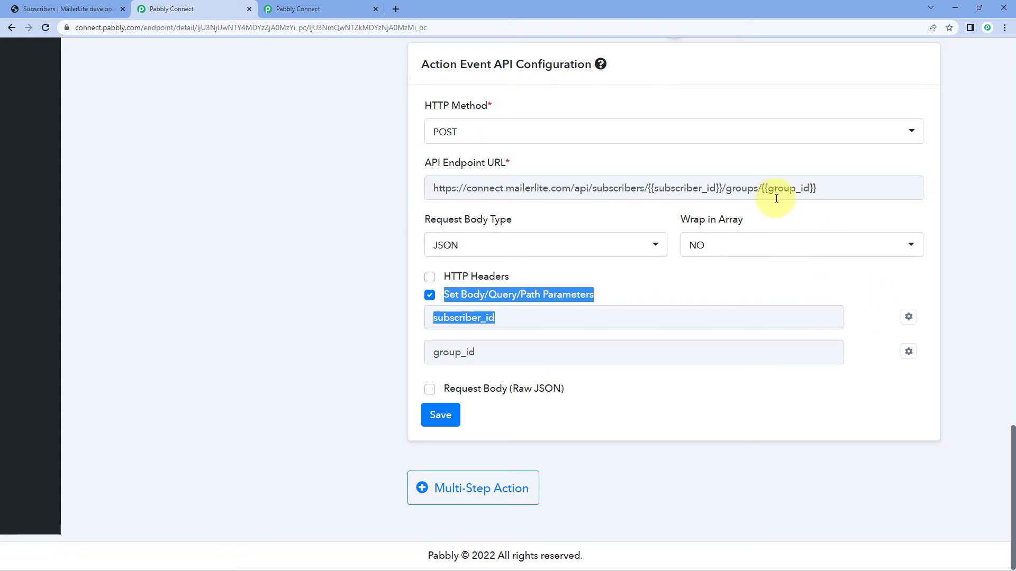
{"action": "left_click", "coordinate": [770, 210]}
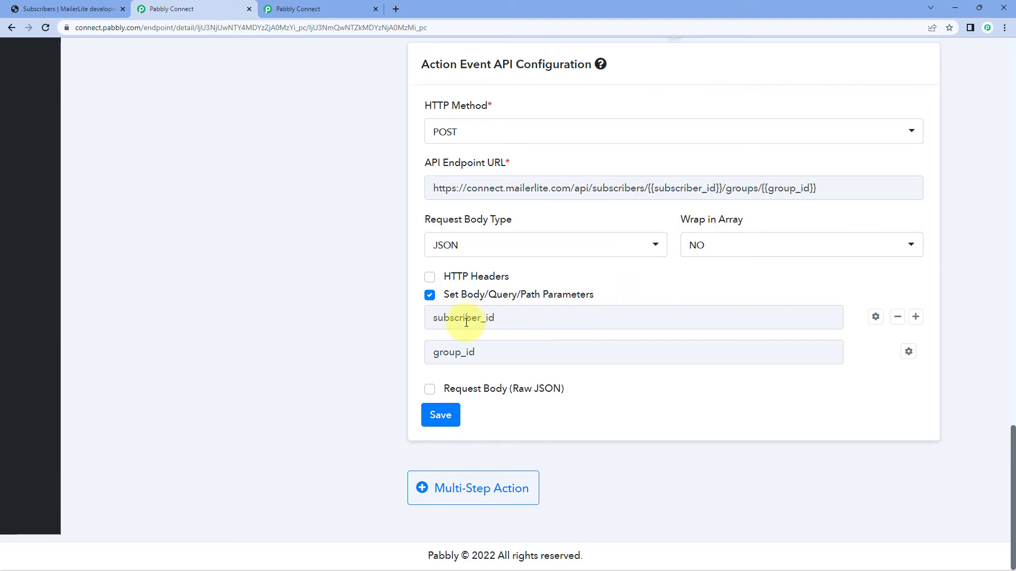
{"action": "left_click", "coordinate": [876, 319]}
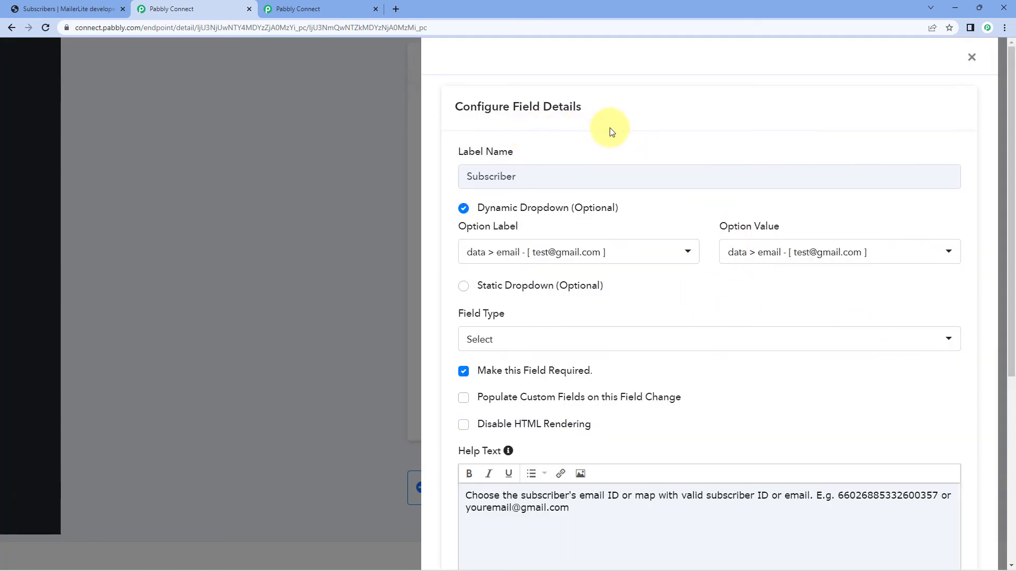
{"action": "scroll", "coordinate": [607, 130], "scroll_direction": "down", "scroll_amount": 1}
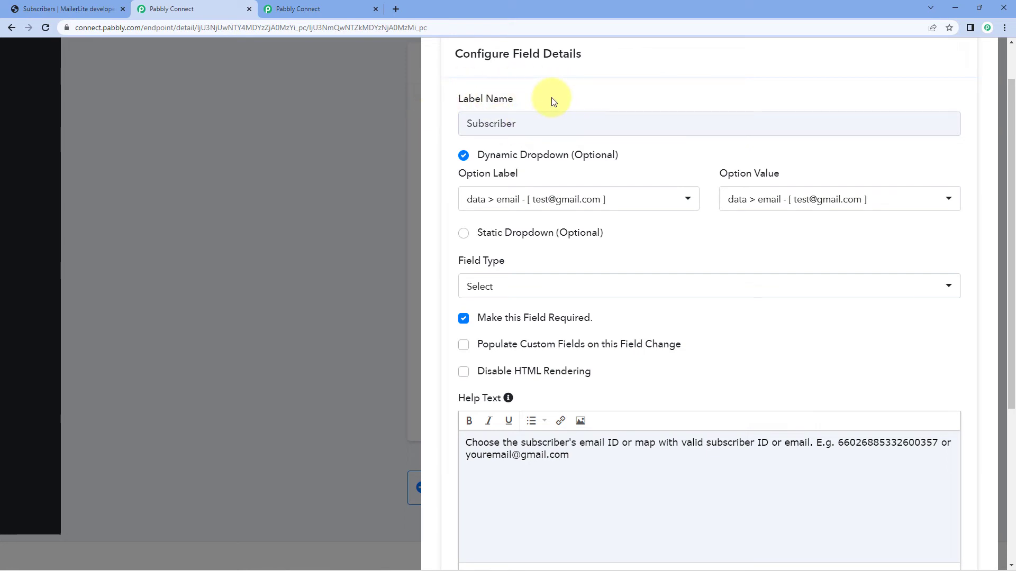
{"action": "left_click_drag", "start_coordinate": [516, 124], "coordinate": [447, 129]}
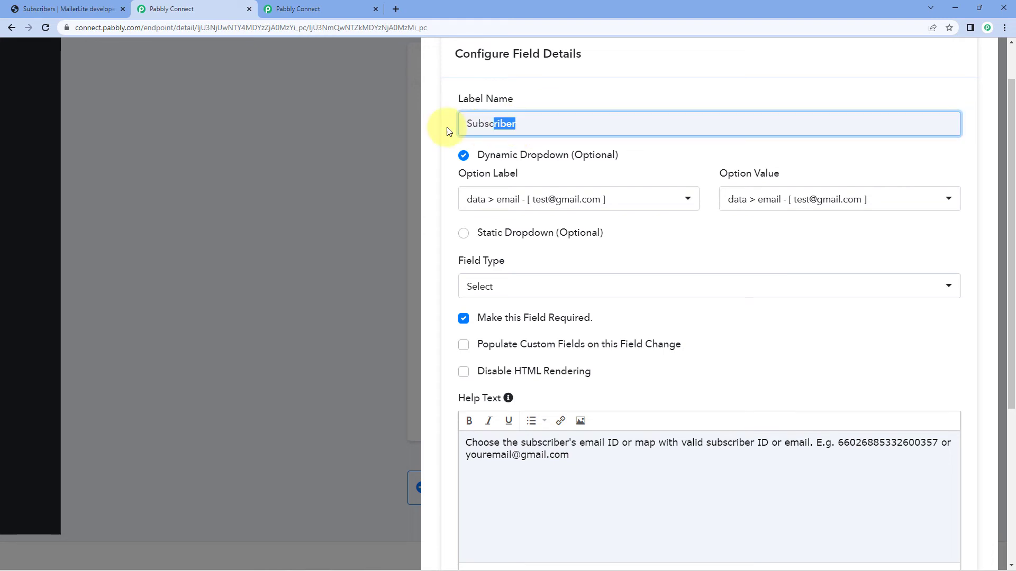
{"action": "left_click", "coordinate": [559, 98]}
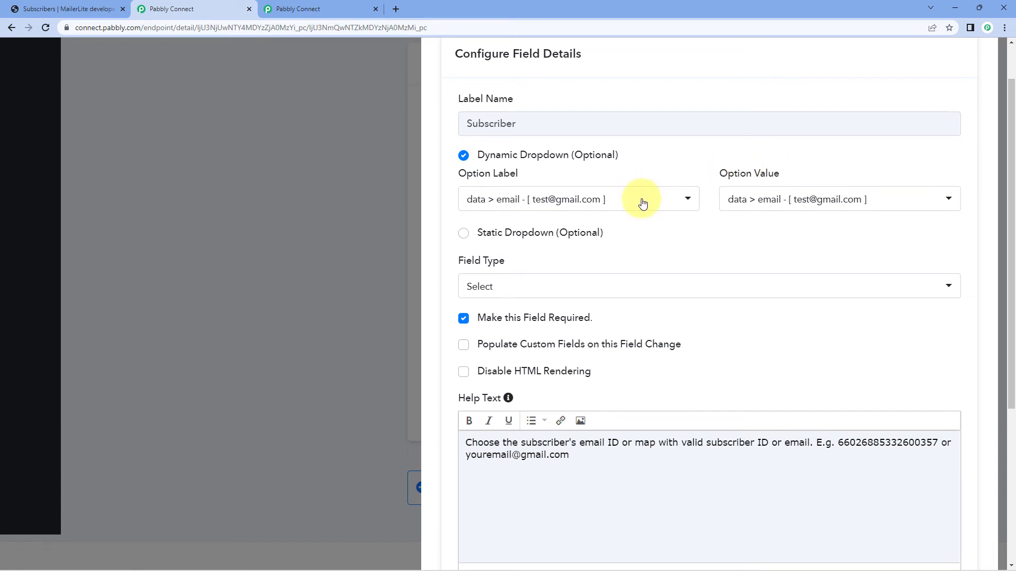
Set the dynamic dropdown's option label to "data > email" from Get Account's Subscribers.
{"action": "left_click", "coordinate": [673, 208]}
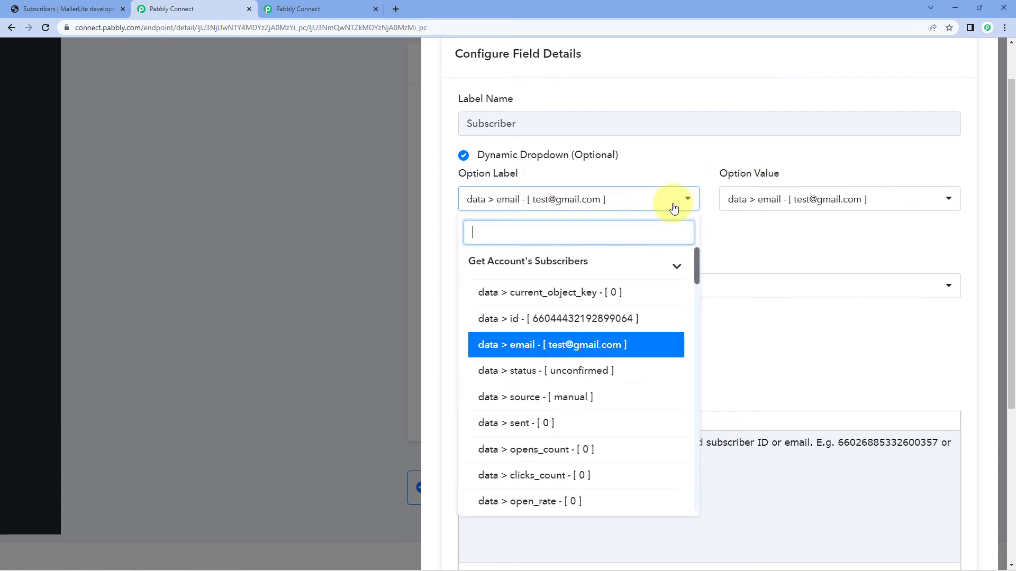
{"action": "left_click", "coordinate": [675, 267]}
{"action": "left_click", "coordinate": [675, 312]}
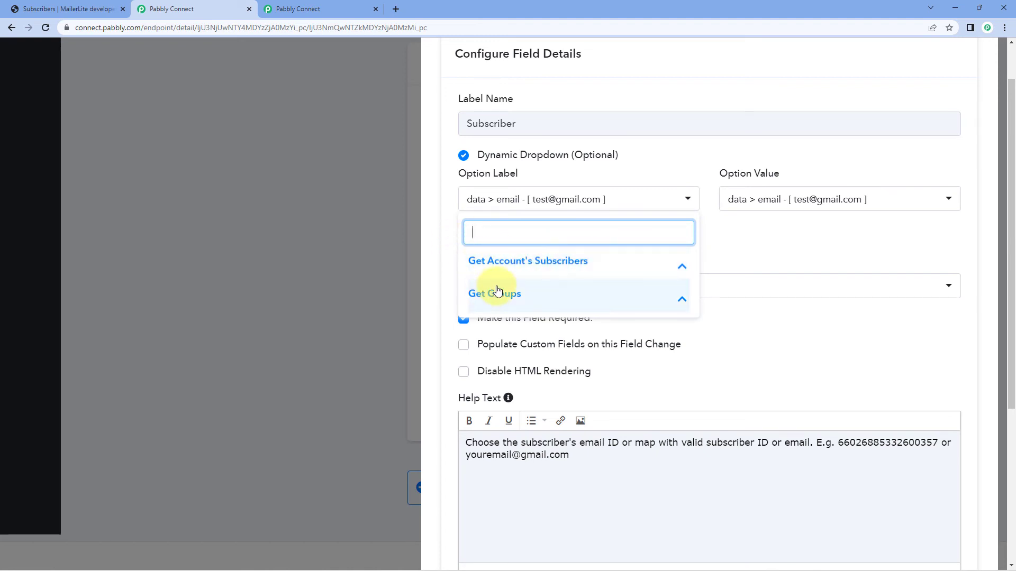
{"action": "left_click", "coordinate": [678, 266]}
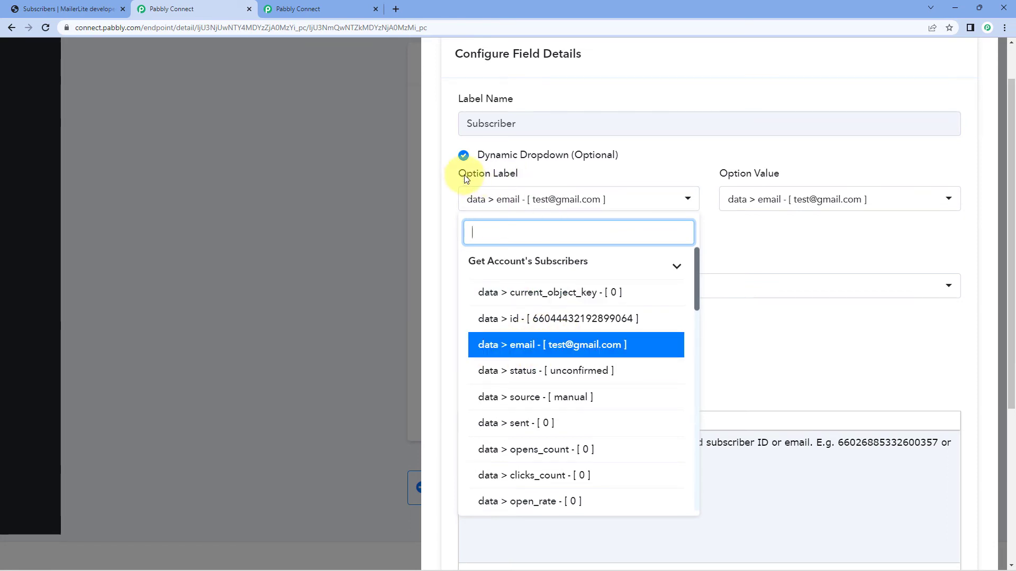
{"action": "left_click", "coordinate": [517, 351]}
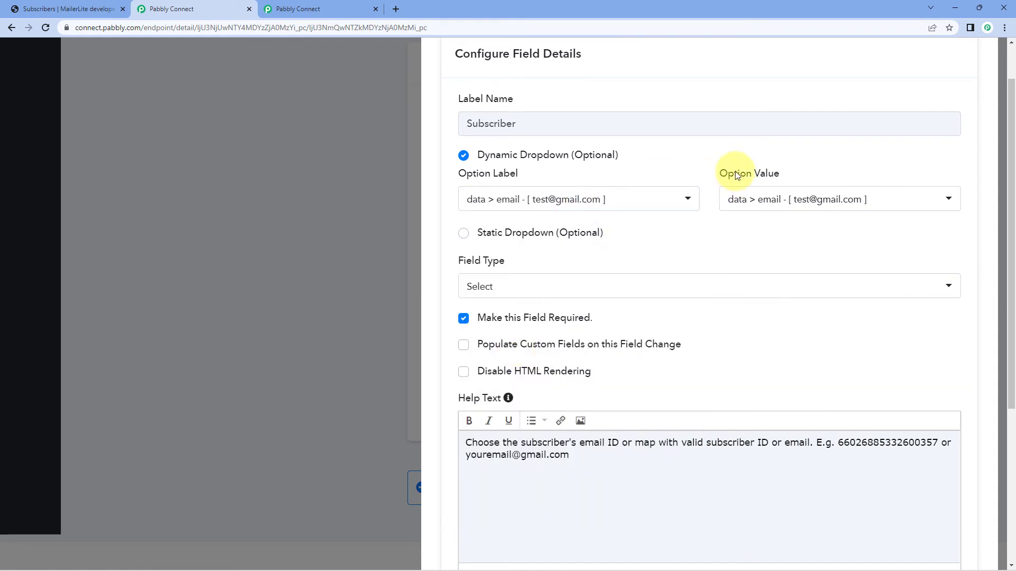
Set the dynamic dropdown's option value to "data > email" from Get Account's Subscribers.
{"action": "left_click", "coordinate": [837, 201]}
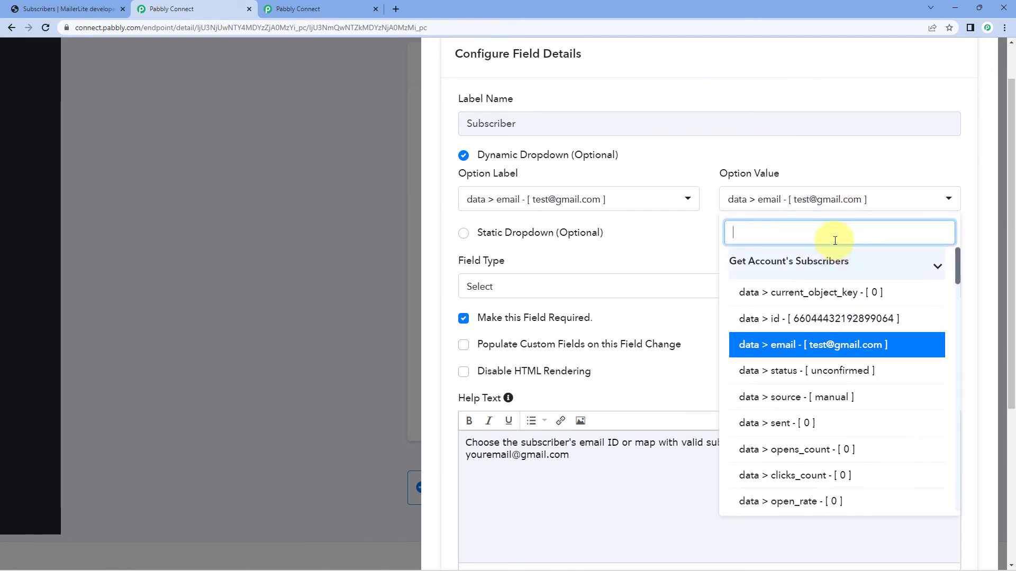
{"action": "left_click", "coordinate": [887, 262]}
{"action": "left_click", "coordinate": [925, 296]}
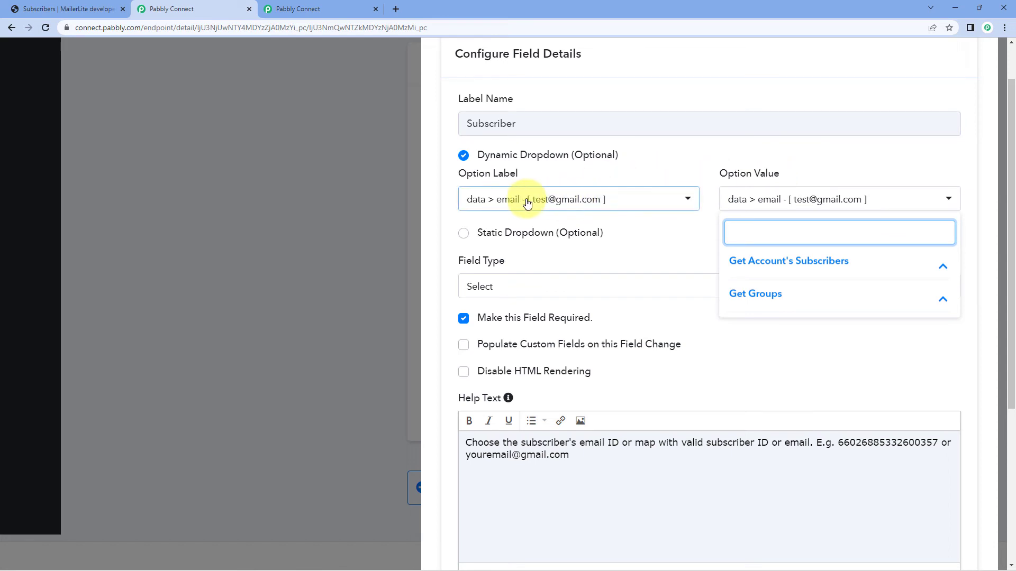
{"action": "left_click", "coordinate": [827, 270]}
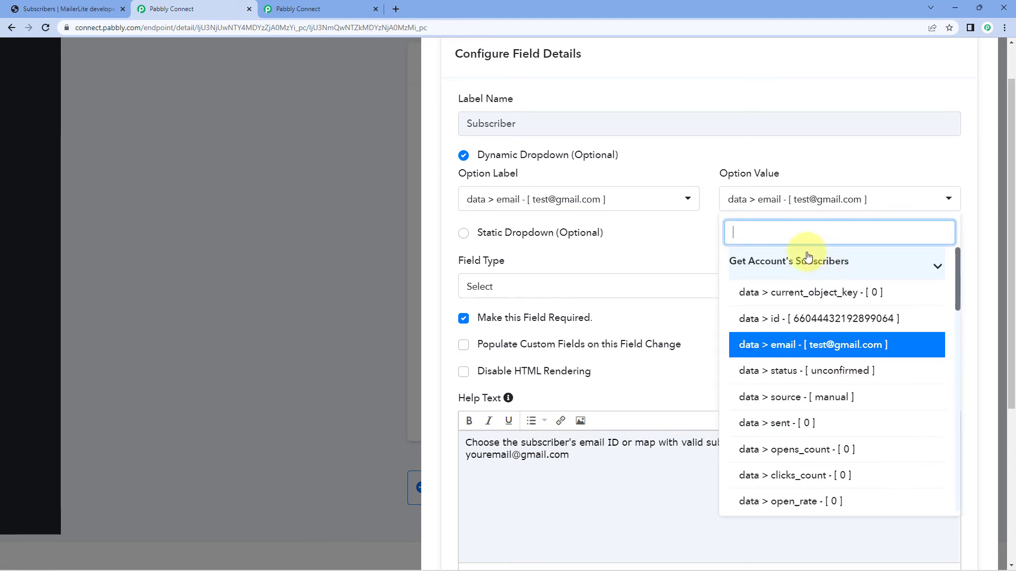
{"action": "left_click", "coordinate": [802, 347]}
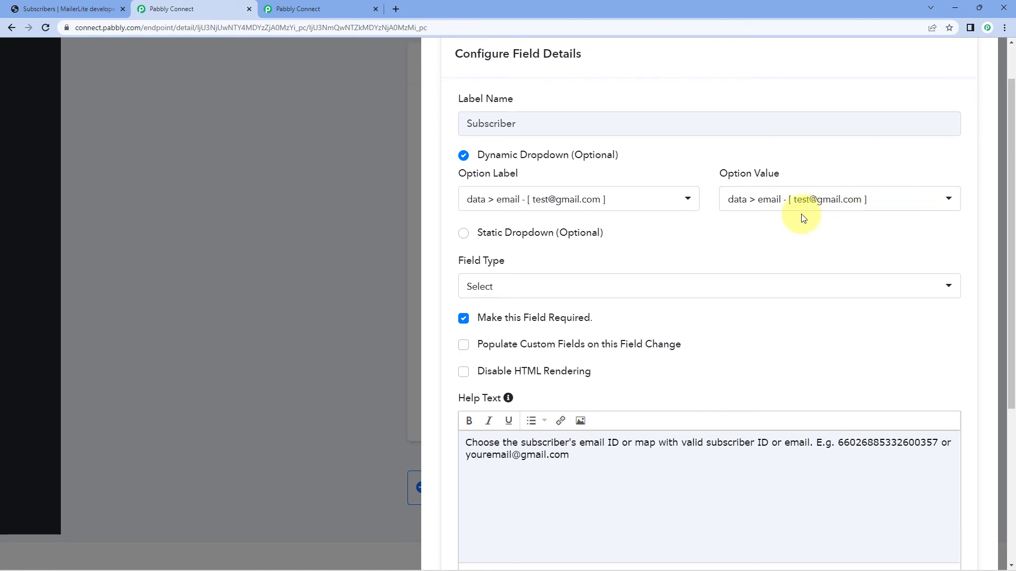
Check which field types are available for the Subscriber field, leaving the list without choosing another one.
{"action": "scroll", "coordinate": [705, 231], "scroll_direction": "down", "scroll_amount": 1}
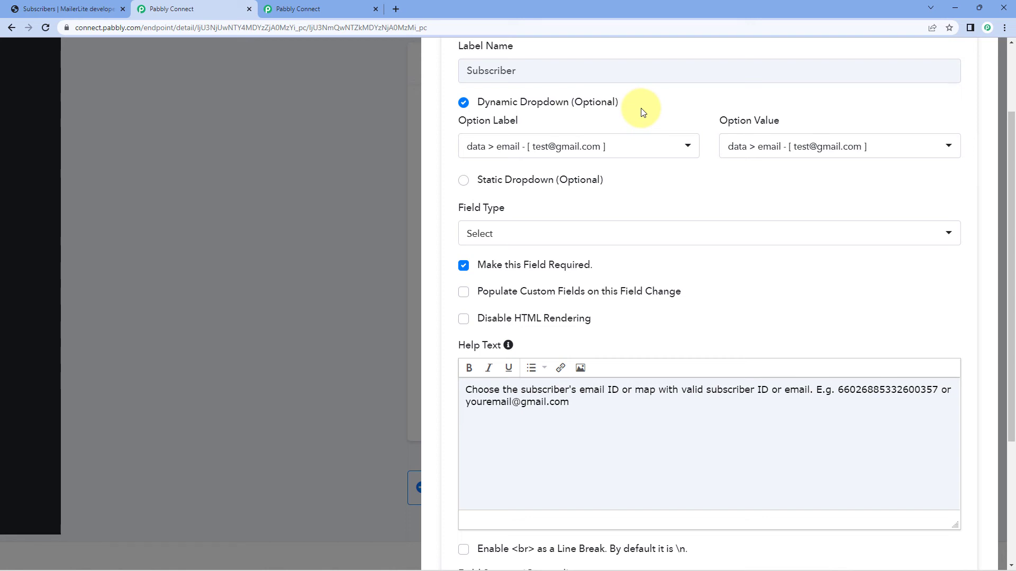
{"action": "scroll", "coordinate": [614, 108], "scroll_direction": "down", "scroll_amount": 1}
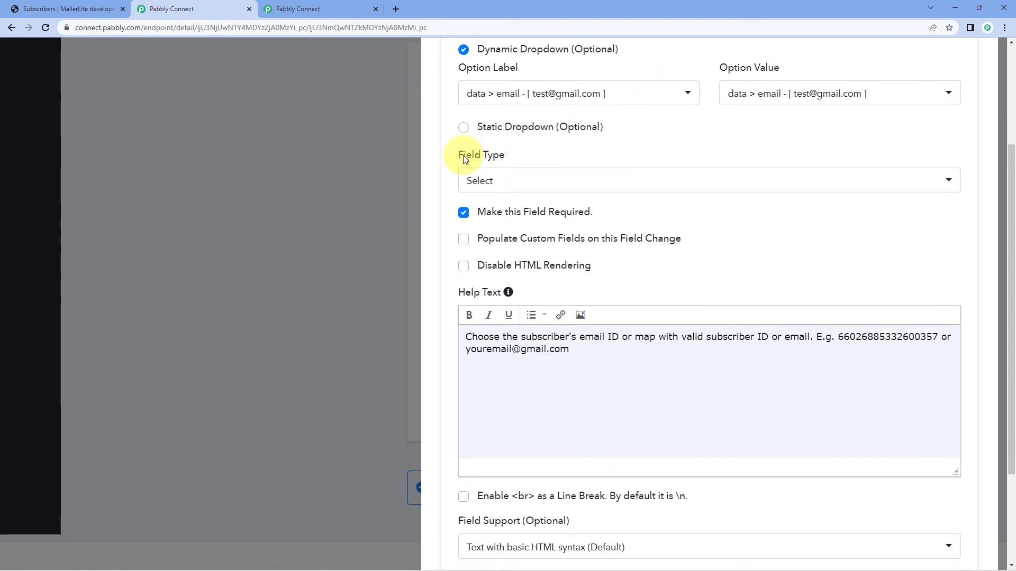
{"action": "scroll", "coordinate": [529, 153], "scroll_direction": "up", "scroll_amount": 2}
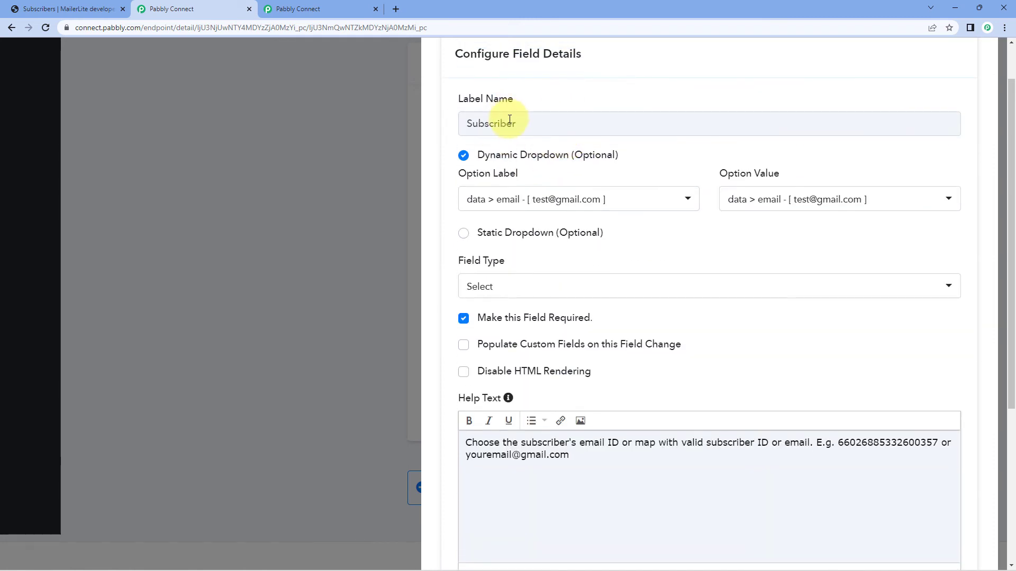
{"action": "left_click", "coordinate": [522, 287]}
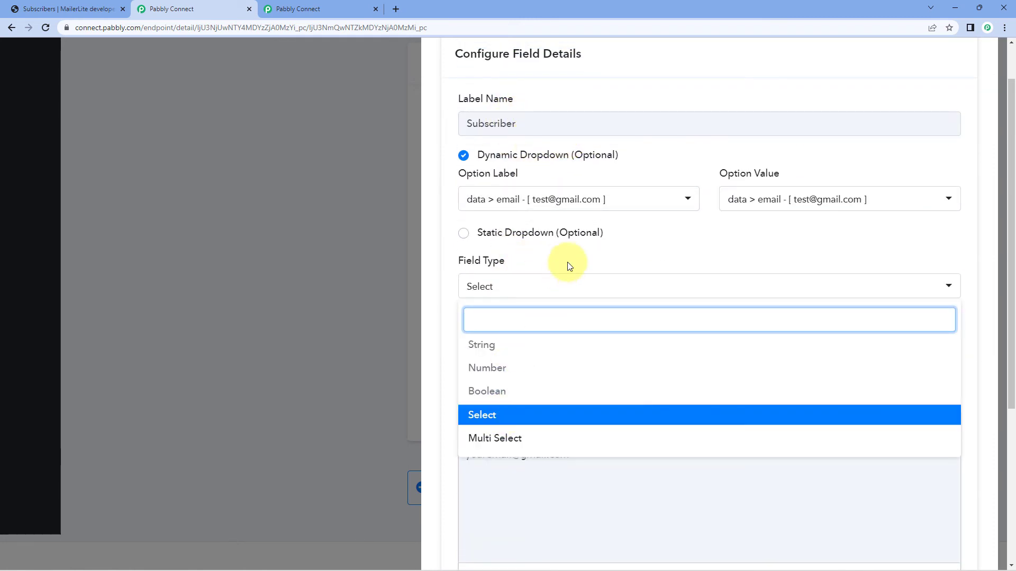
{"action": "left_click", "coordinate": [548, 257]}
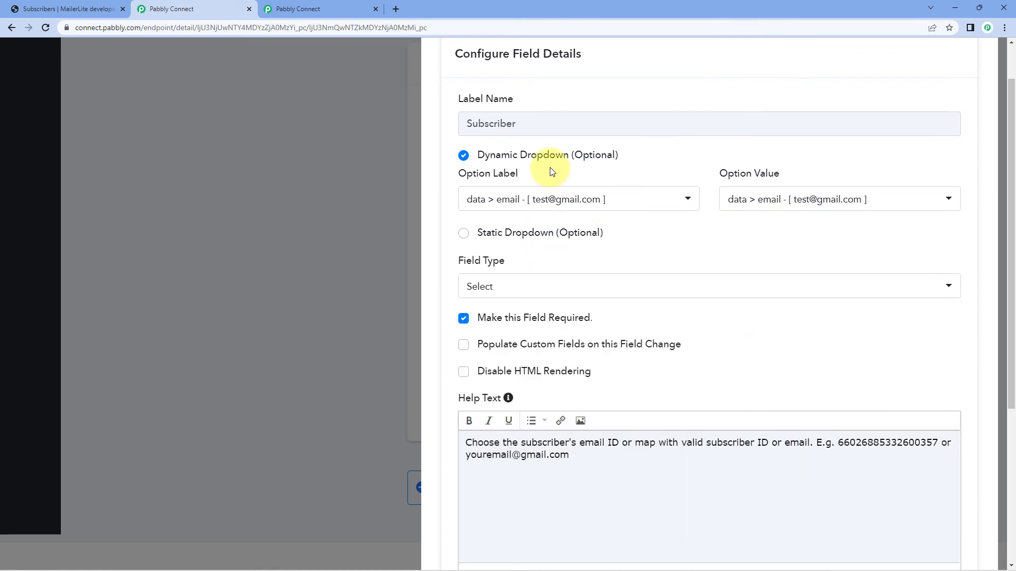
Review the Subscriber field's required setting, custom field and HTML rendering options, help text and default value.
{"action": "scroll", "coordinate": [491, 275], "scroll_direction": "down", "scroll_amount": 1}
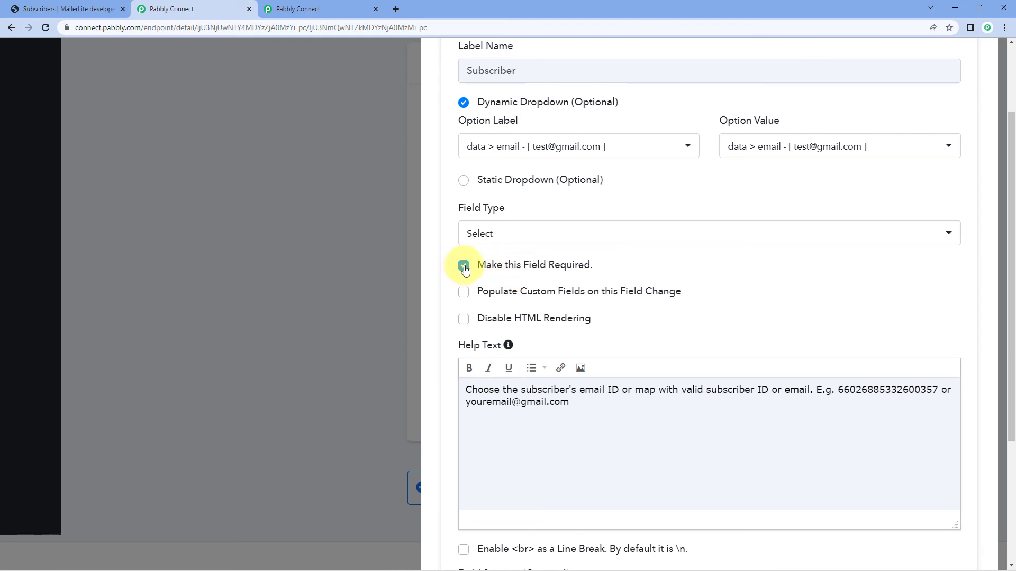
{"action": "scroll", "coordinate": [611, 273], "scroll_direction": "down", "scroll_amount": 1}
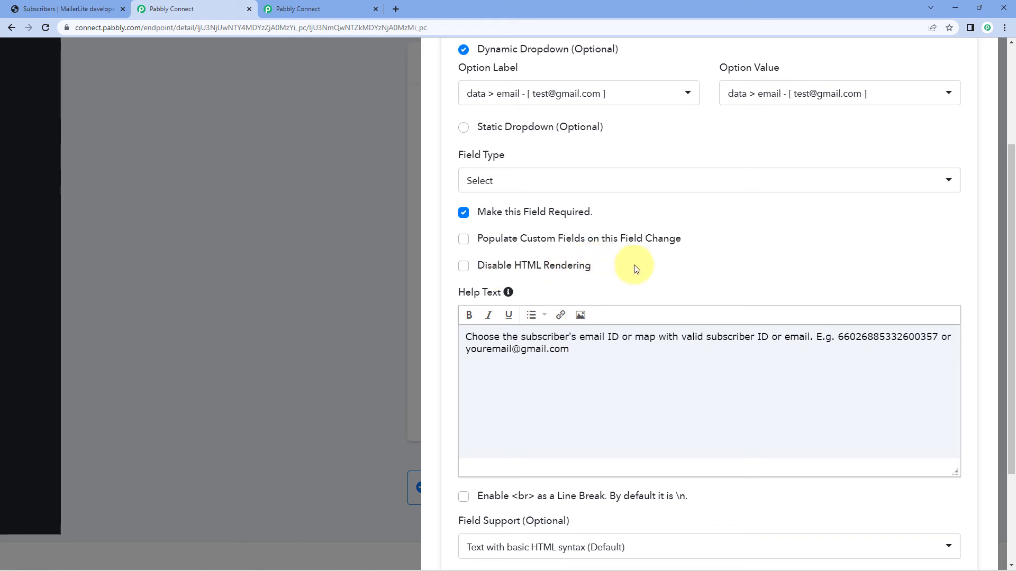
{"action": "scroll", "coordinate": [638, 263], "scroll_direction": "down", "scroll_amount": 1}
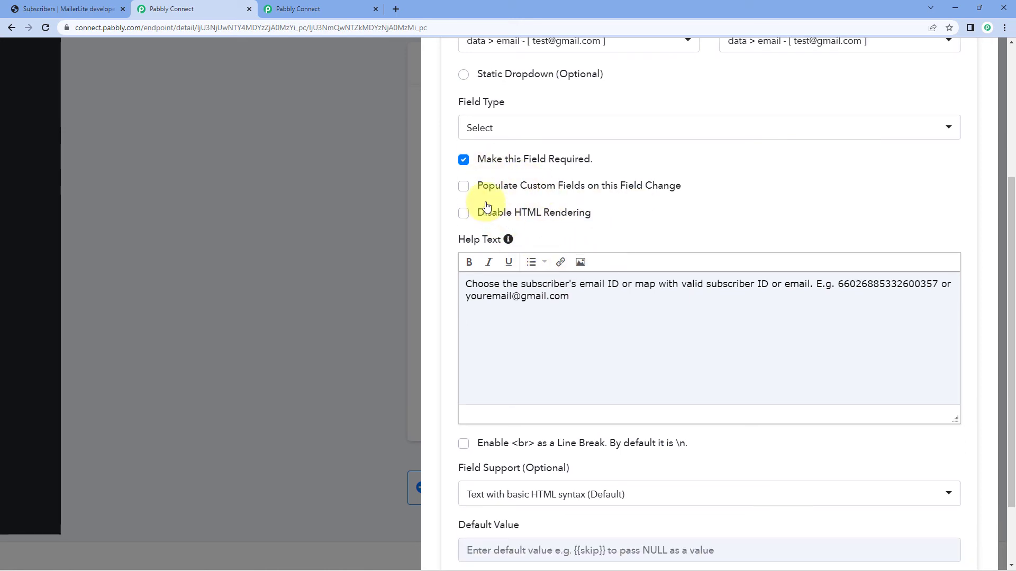
{"action": "scroll", "coordinate": [661, 219], "scroll_direction": "down", "scroll_amount": 1}
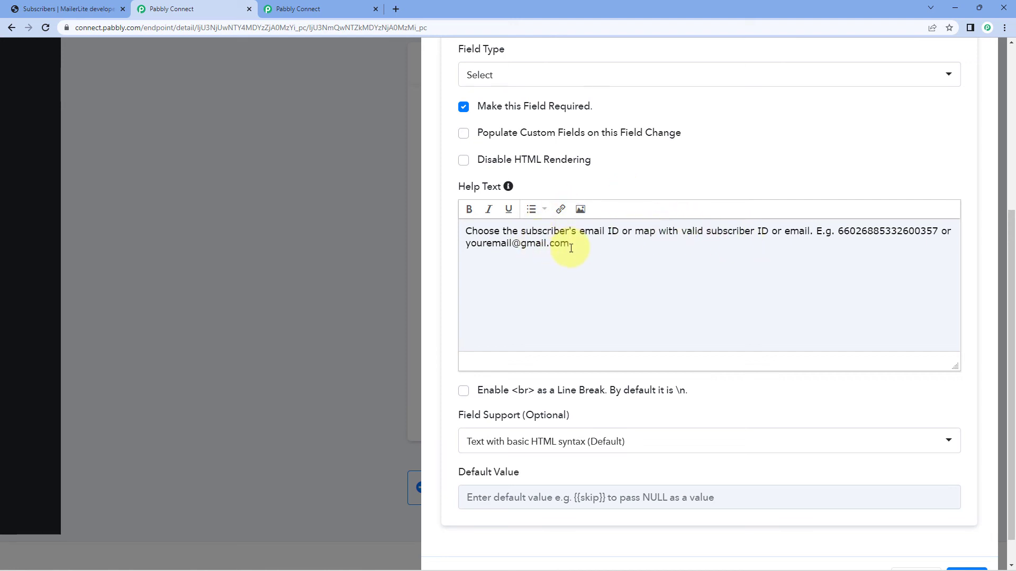
Review the Subscriber field's configuration once more and save it for the subscriber_id parameter.
{"action": "scroll", "coordinate": [577, 248], "scroll_direction": "down", "scroll_amount": 1}
{"action": "scroll", "coordinate": [572, 138], "scroll_direction": "up", "scroll_amount": 4}
{"action": "scroll", "coordinate": [530, 122], "scroll_direction": "up", "scroll_amount": 2}
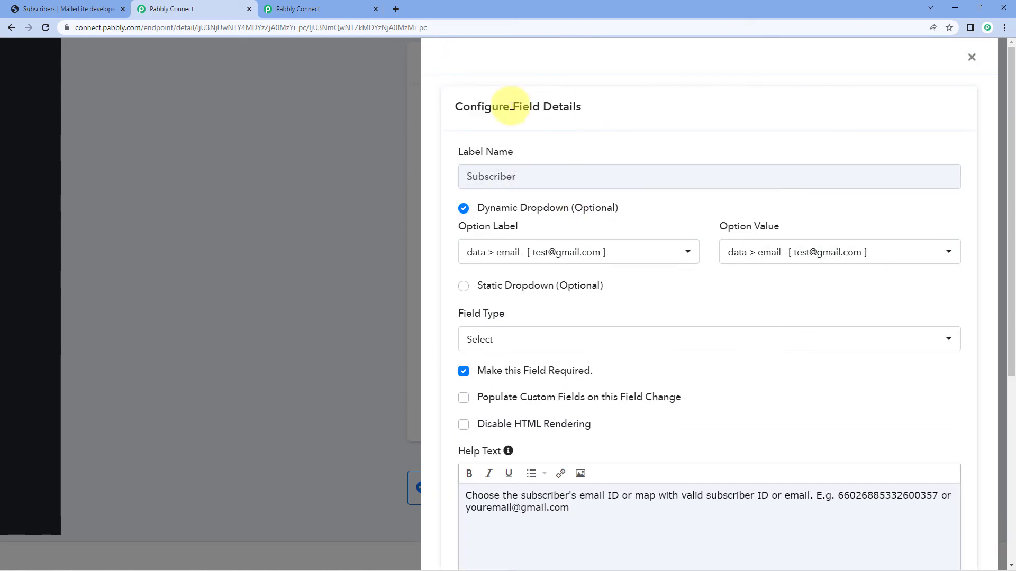
{"action": "scroll", "coordinate": [896, 505], "scroll_direction": "down", "scroll_amount": 6}
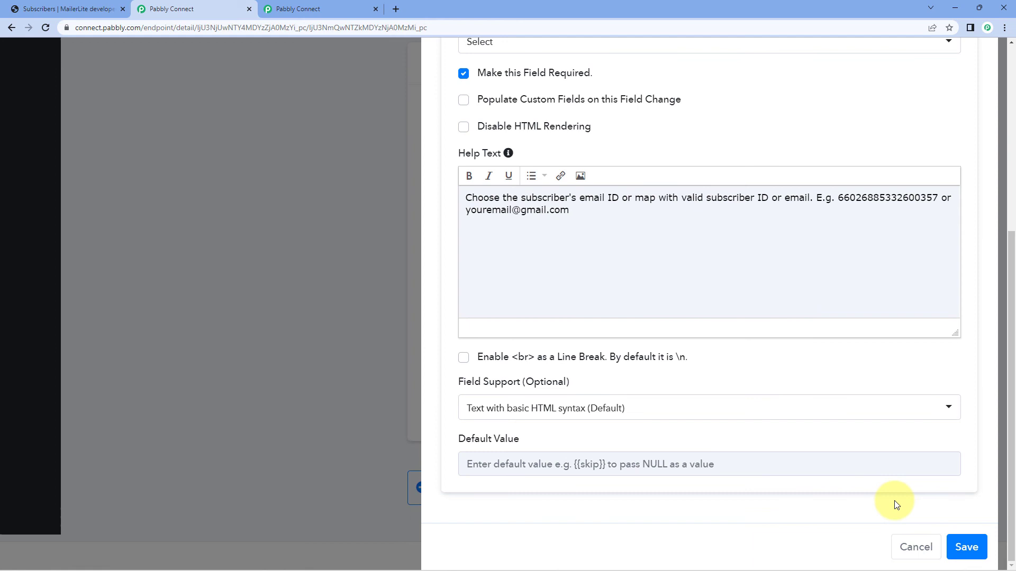
{"action": "left_click", "coordinate": [966, 548]}
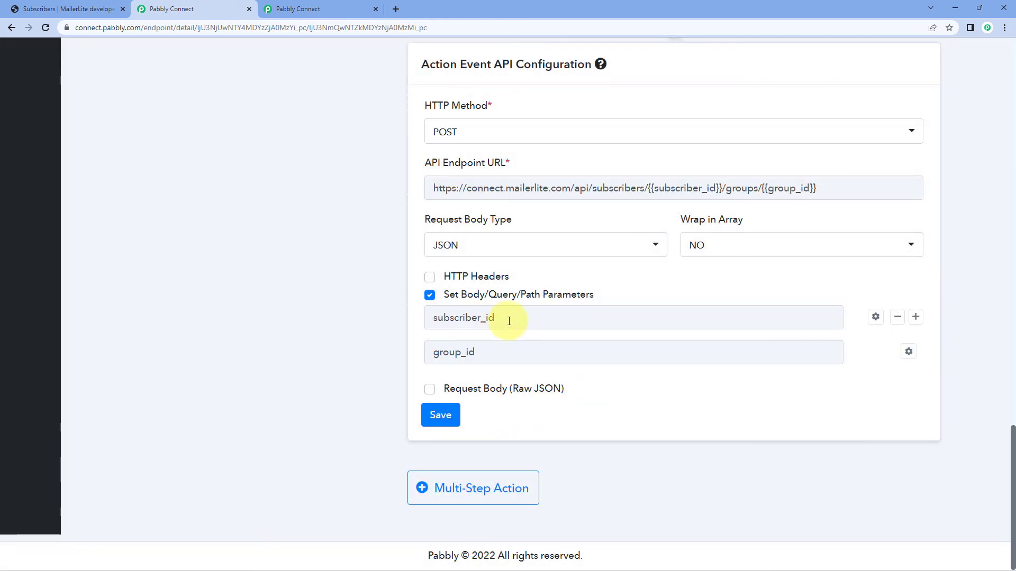
{"action": "left_click_drag", "start_coordinate": [509, 319], "coordinate": [398, 319]}
{"action": "left_click", "coordinate": [390, 320]}
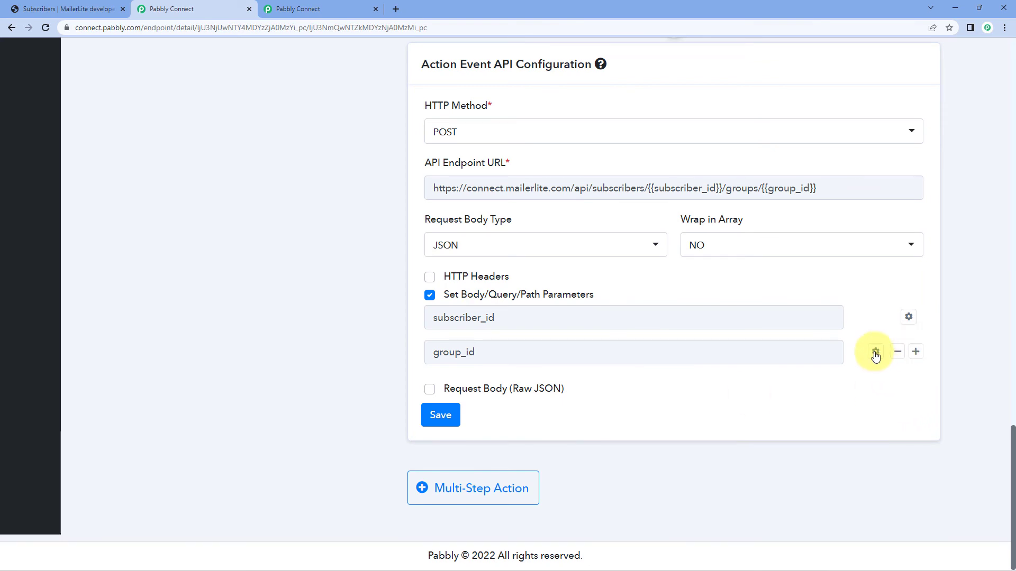
In the group_id parameter's field settings, set the dynamic dropdown's option label to "data > name" from Get Groups.
{"action": "left_click", "coordinate": [876, 353]}
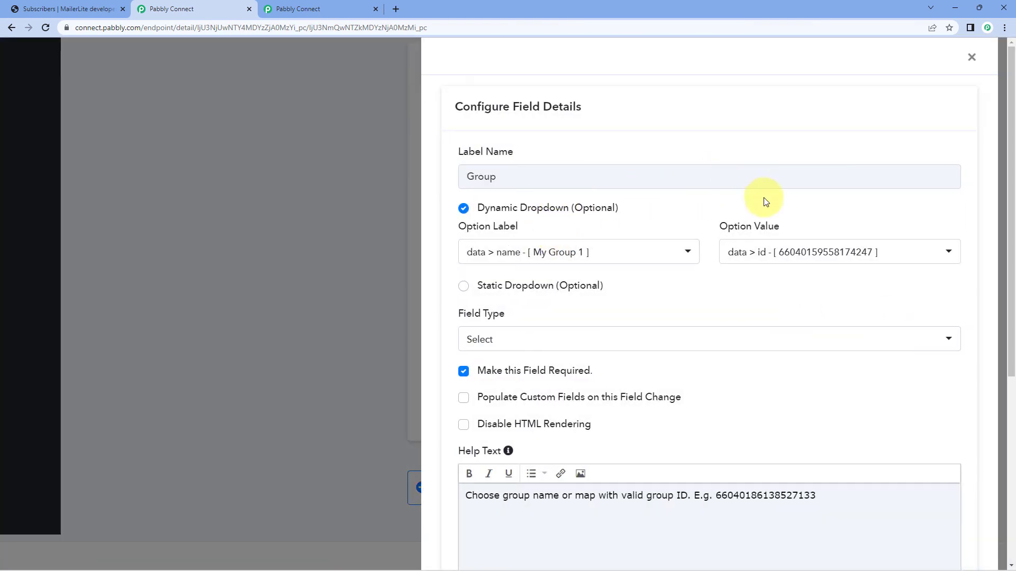
{"action": "left_click", "coordinate": [614, 247]}
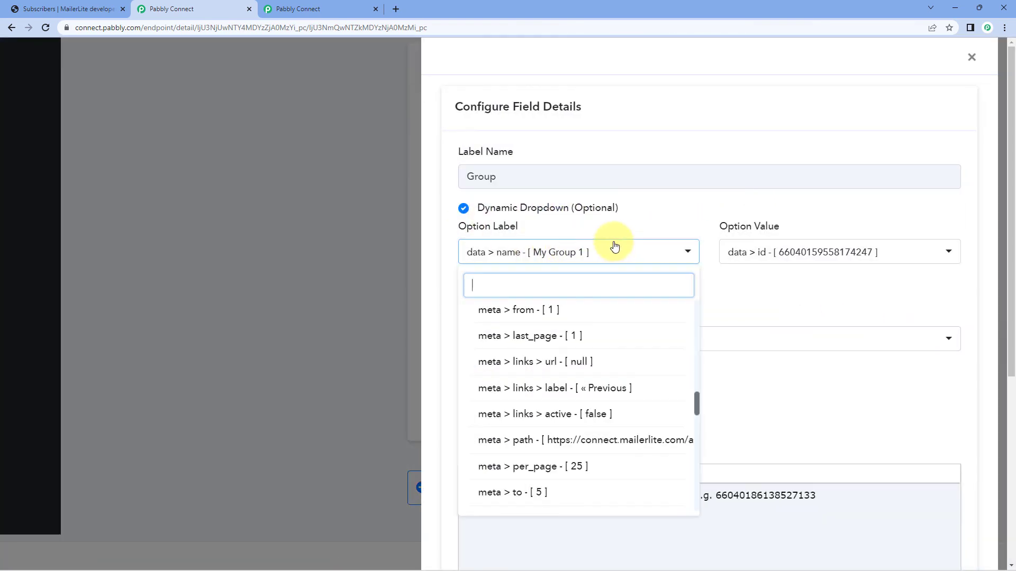
{"action": "scroll", "coordinate": [669, 324], "scroll_direction": "up", "scroll_amount": 10}
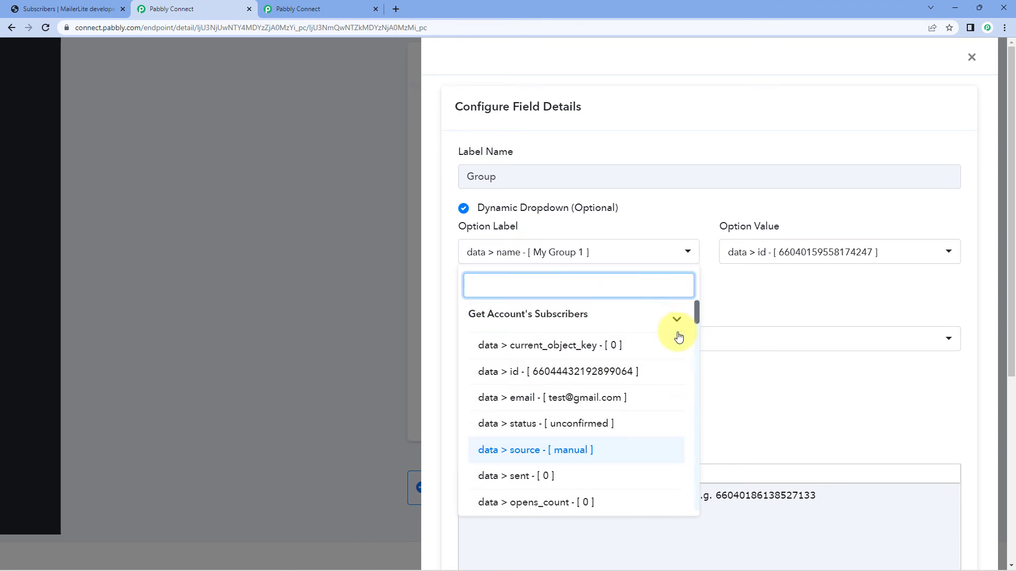
{"action": "left_click", "coordinate": [676, 321]}
{"action": "left_click", "coordinate": [552, 350]}
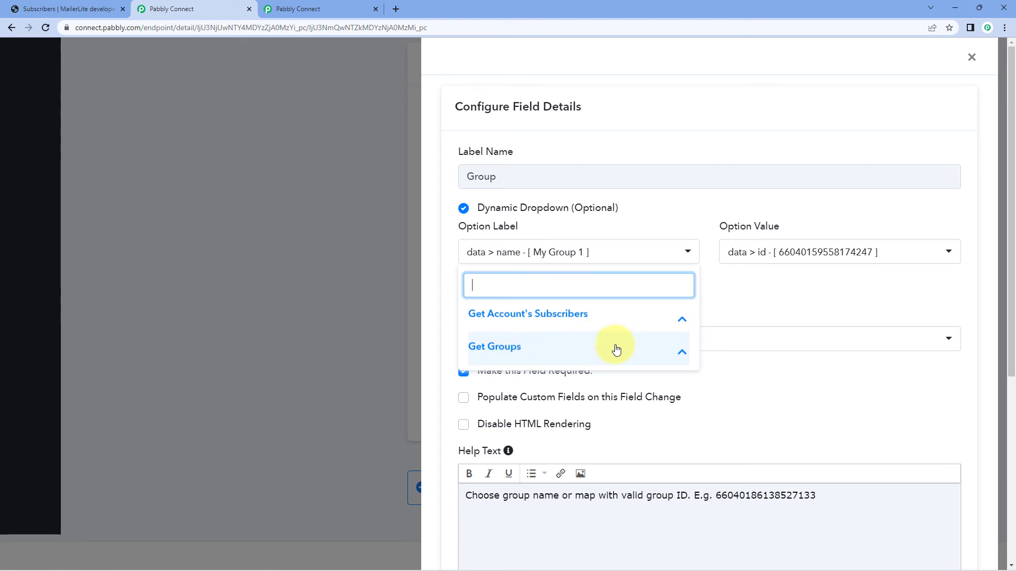
{"action": "left_click", "coordinate": [560, 349]}
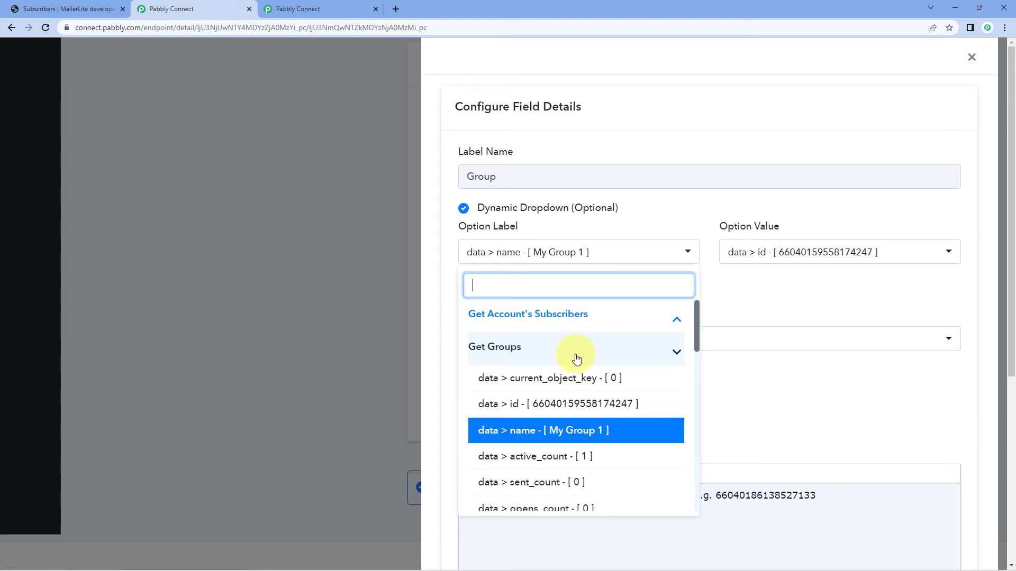
{"action": "left_click", "coordinate": [568, 433]}
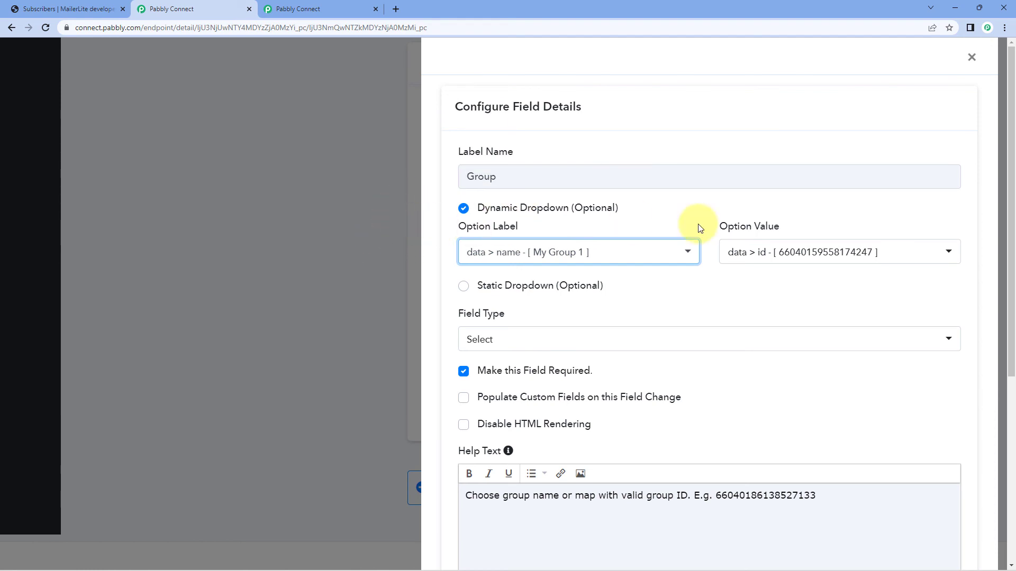
Check the Get Groups response among the Group field's option value choices, leaving the list without choosing another entry.
{"action": "left_click", "coordinate": [798, 253]}
{"action": "scroll", "coordinate": [805, 344], "scroll_direction": "up", "scroll_amount": 5}
{"action": "scroll", "coordinate": [886, 339], "scroll_direction": "up", "scroll_amount": 3}
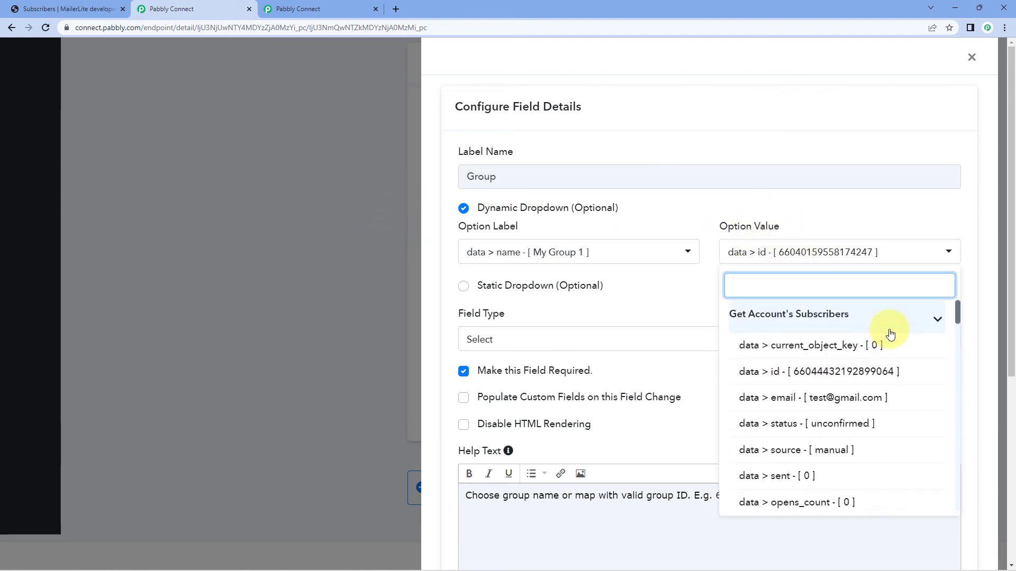
{"action": "left_click", "coordinate": [893, 327]}
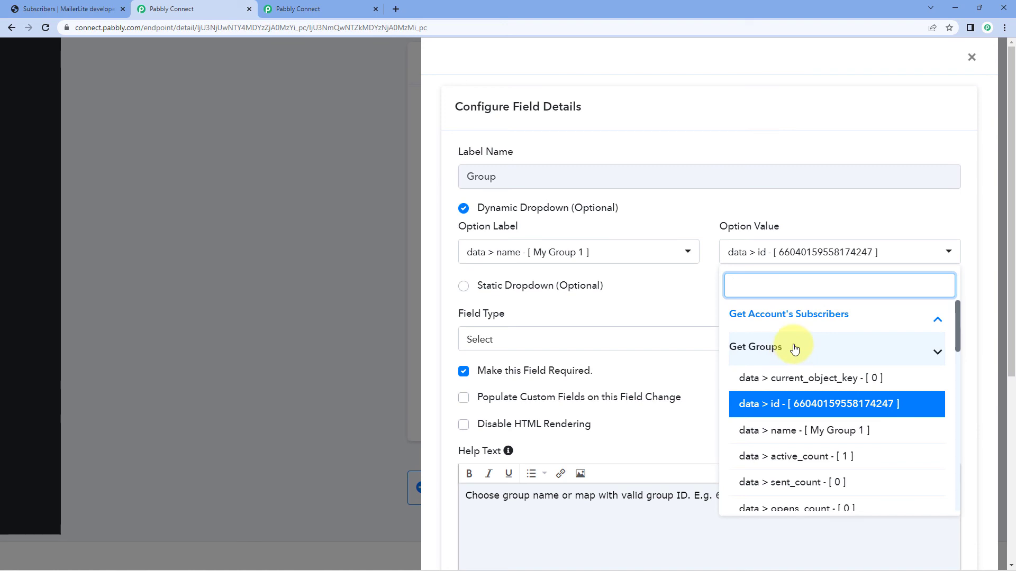
{"action": "left_click", "coordinate": [736, 347]}
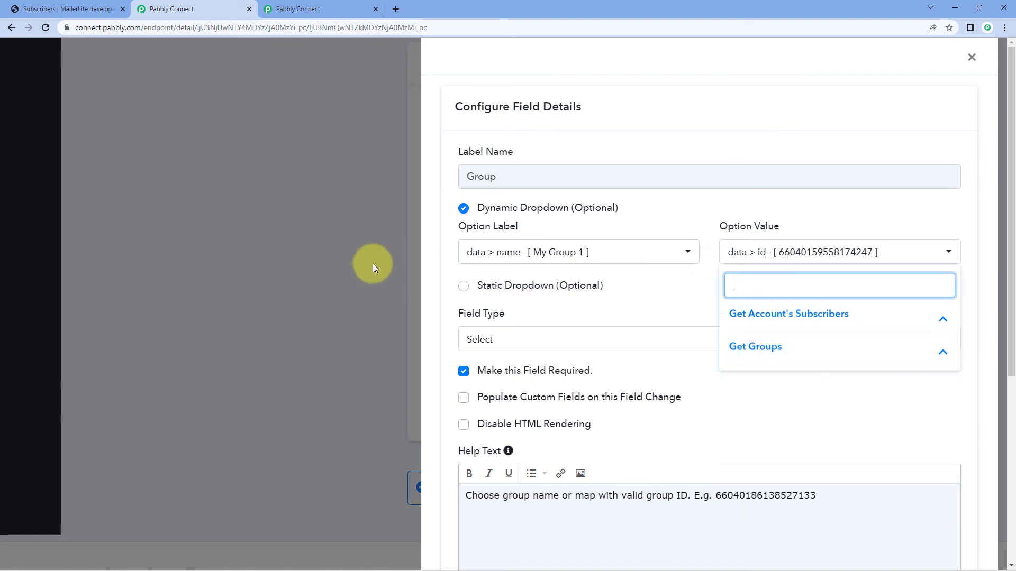
{"action": "left_click", "coordinate": [694, 213]}
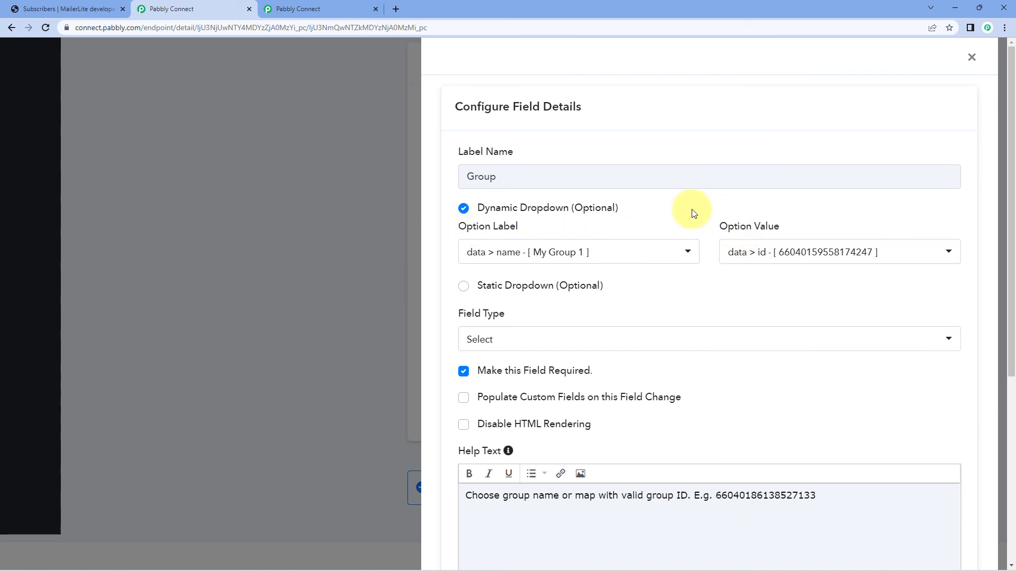
Review the Group field's required setting, help text and default value, and save the field configuration.
{"action": "scroll", "coordinate": [693, 213], "scroll_direction": "down", "scroll_amount": 4}
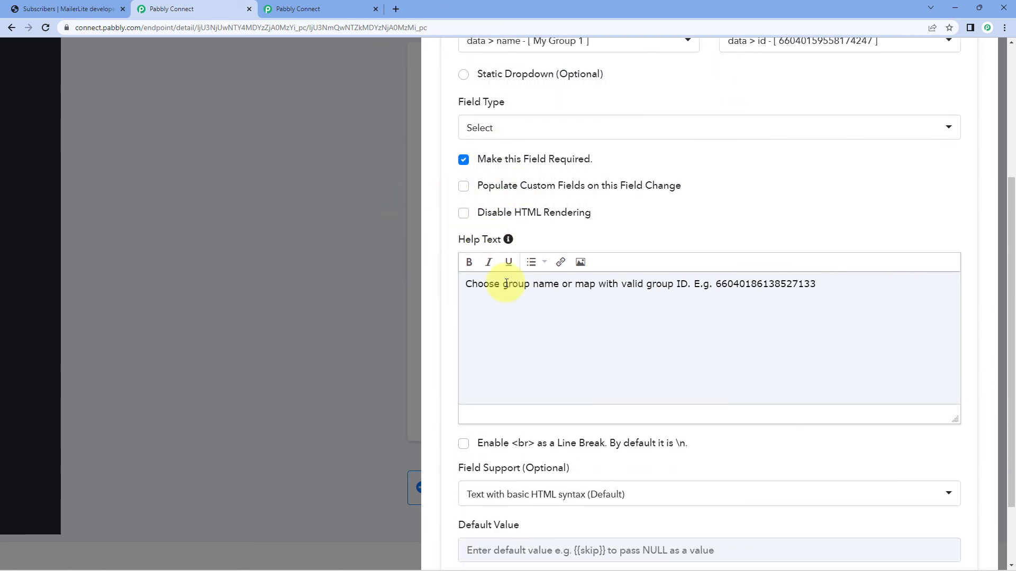
{"action": "scroll", "coordinate": [512, 327], "scroll_direction": "down", "scroll_amount": 2}
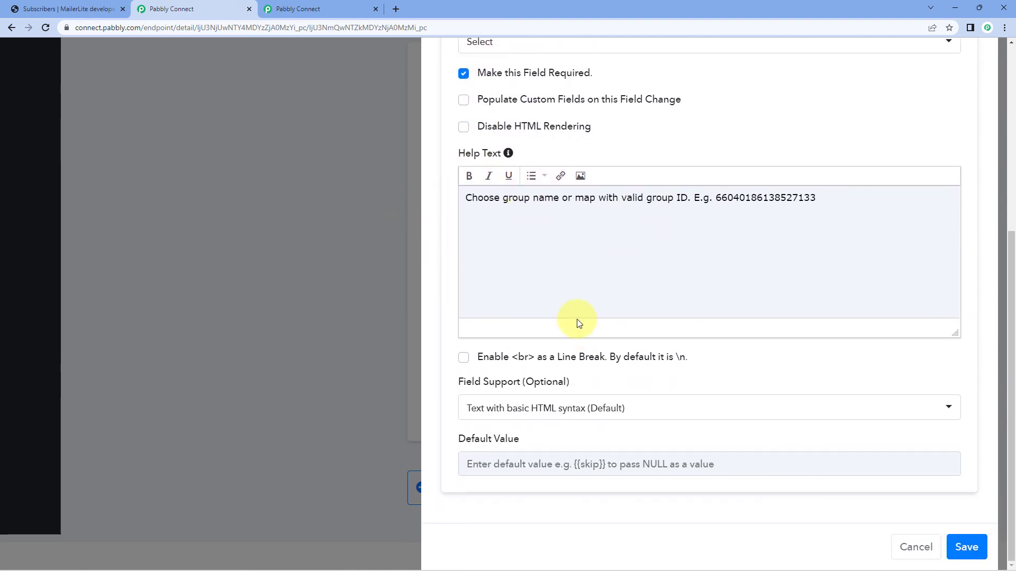
{"action": "left_click", "coordinate": [965, 548]}
{"action": "scroll", "coordinate": [444, 344], "scroll_direction": "up", "scroll_amount": 2}
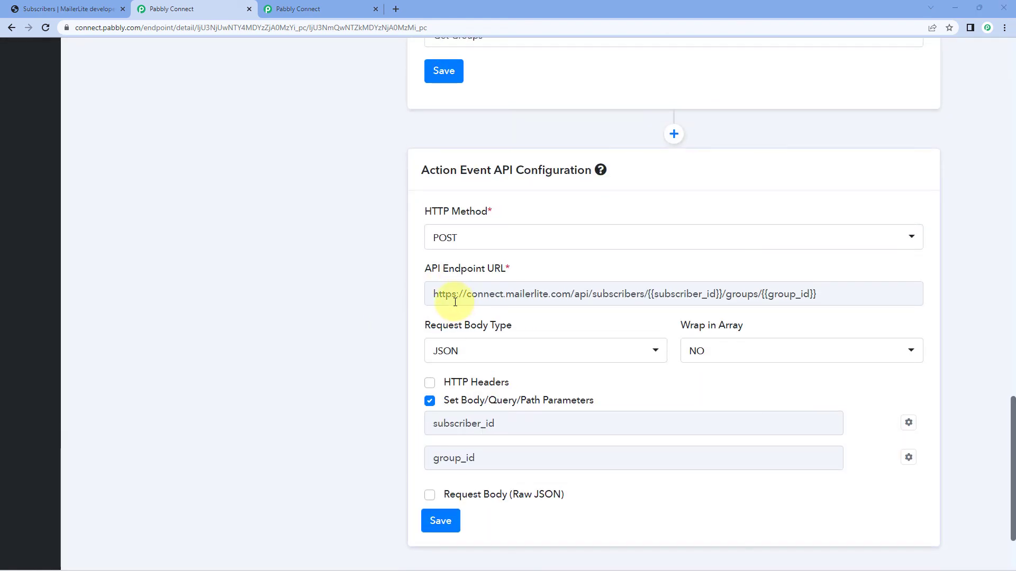
{"action": "scroll", "coordinate": [381, 280], "scroll_direction": "down", "scroll_amount": 2}
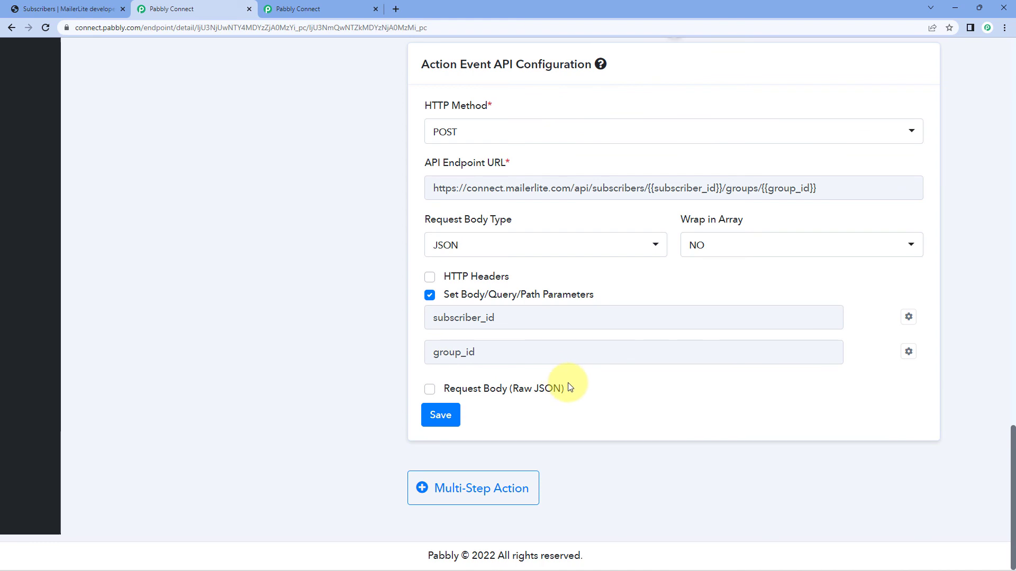
Preview the raw JSON request body option, disable it again, and save the action event API configuration.
{"action": "left_click", "coordinate": [430, 392]}
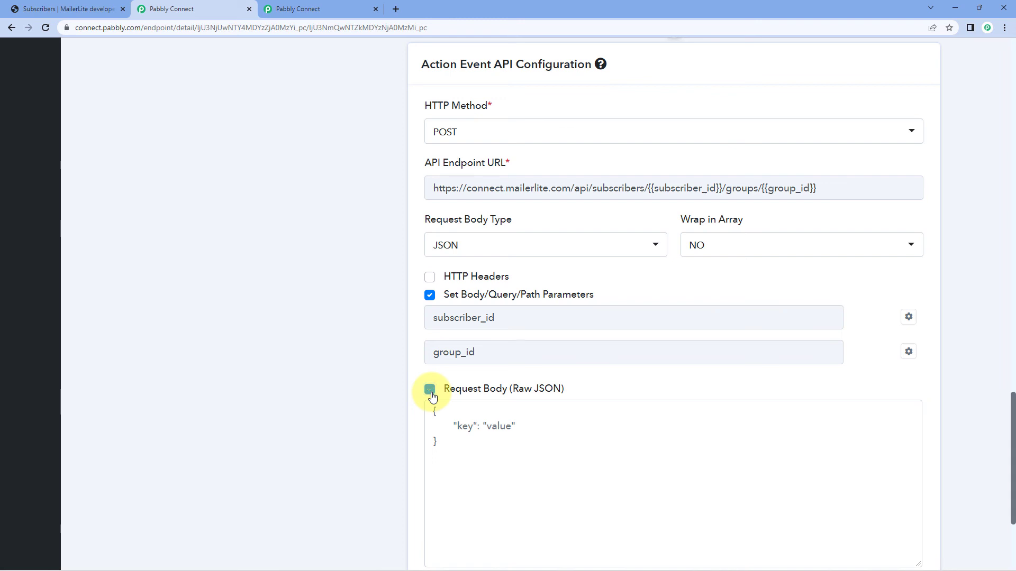
{"action": "left_click", "coordinate": [431, 396]}
{"action": "left_click", "coordinate": [426, 415]}
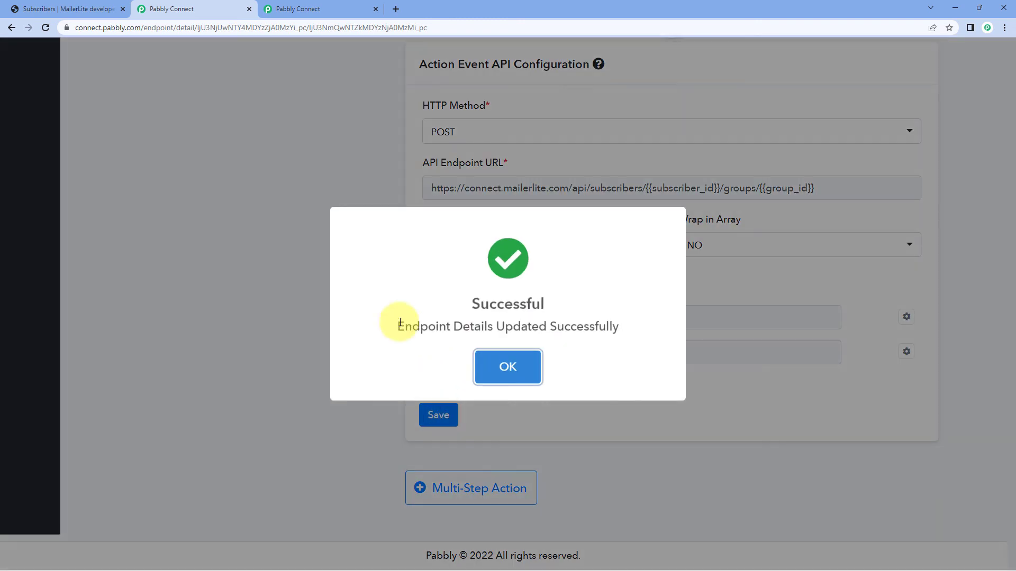
{"action": "left_click", "coordinate": [503, 357]}
Switch to the Demo workflow, search the second step's apps for "Maile" and choose MailerLite Clone (Private) as its action app.
{"action": "scroll", "coordinate": [360, 316], "scroll_direction": "up", "scroll_amount": 20}
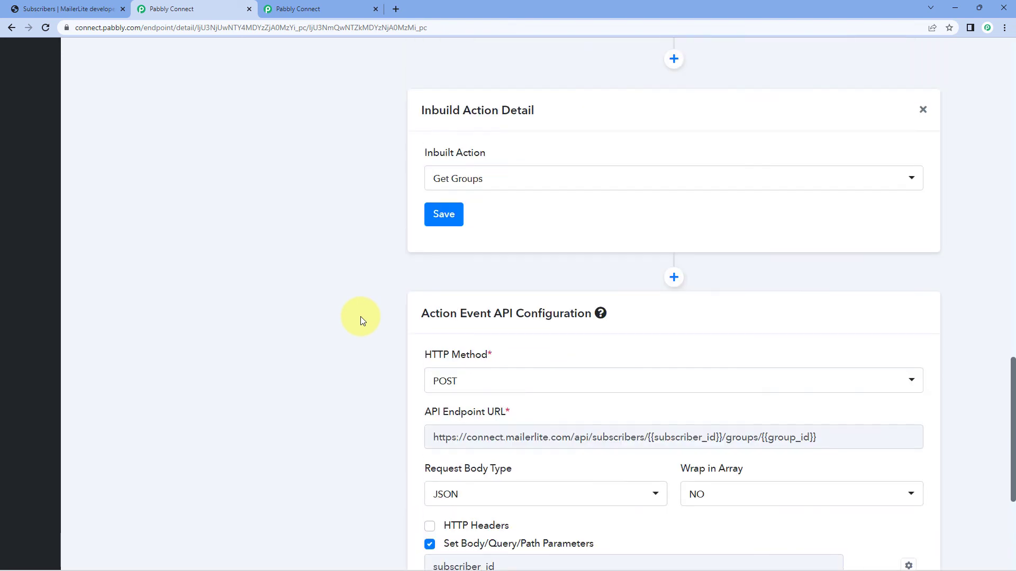
{"action": "scroll", "coordinate": [361, 316], "scroll_direction": "up", "scroll_amount": 2}
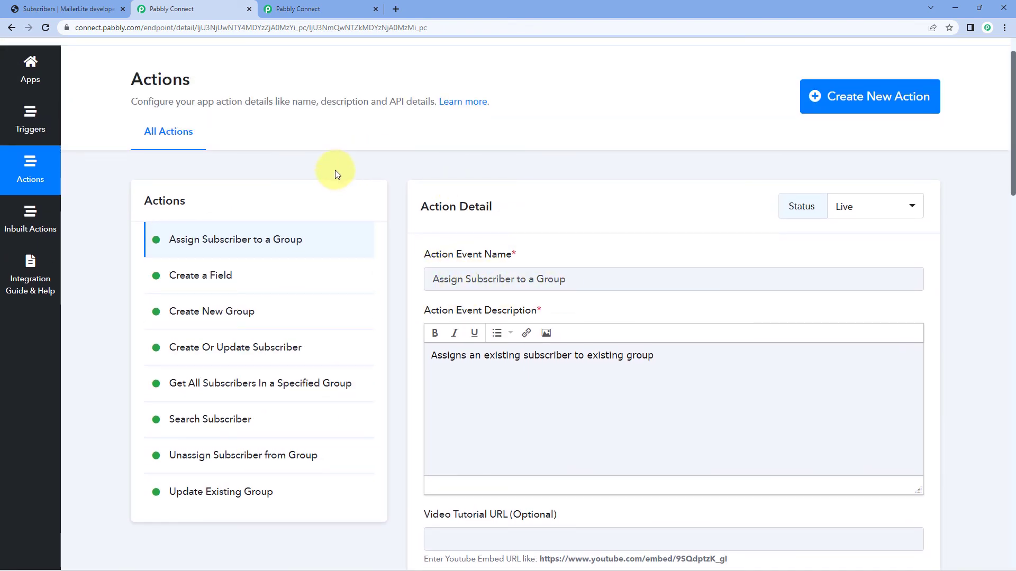
{"action": "scroll", "coordinate": [334, 173], "scroll_direction": "up", "scroll_amount": 1}
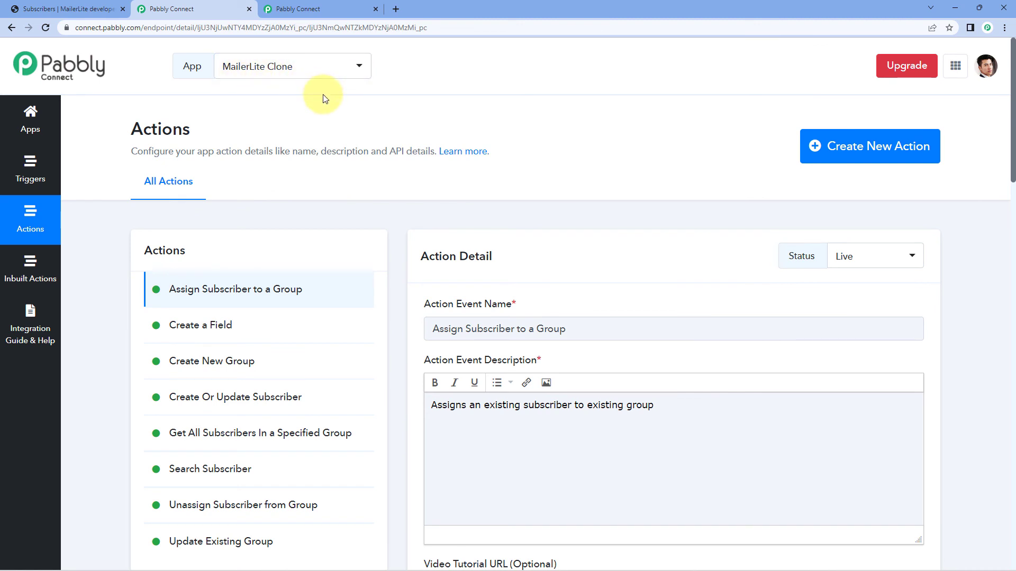
{"action": "left_click", "coordinate": [328, 9]}
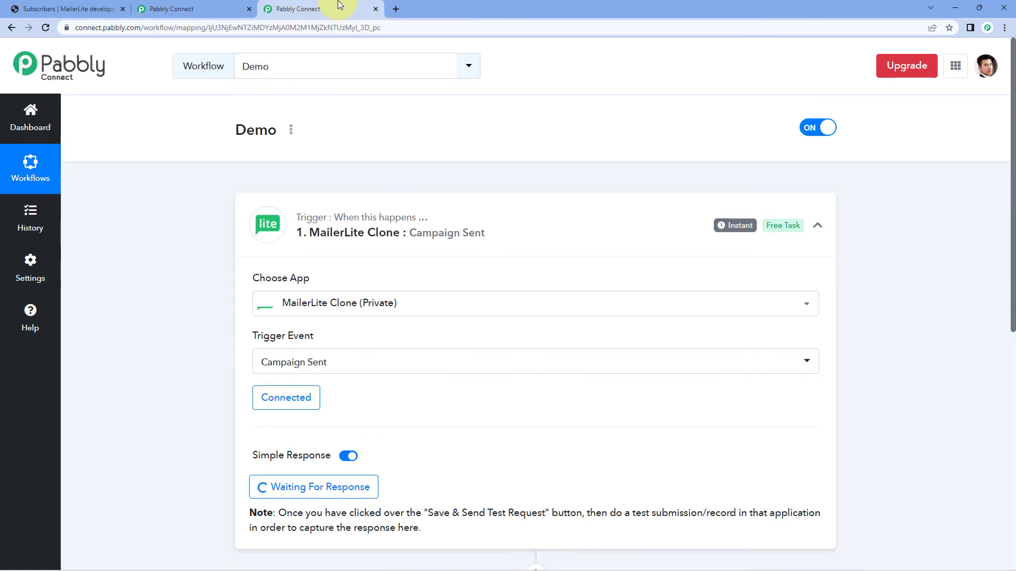
{"action": "scroll", "coordinate": [196, 182], "scroll_direction": "down", "scroll_amount": 8}
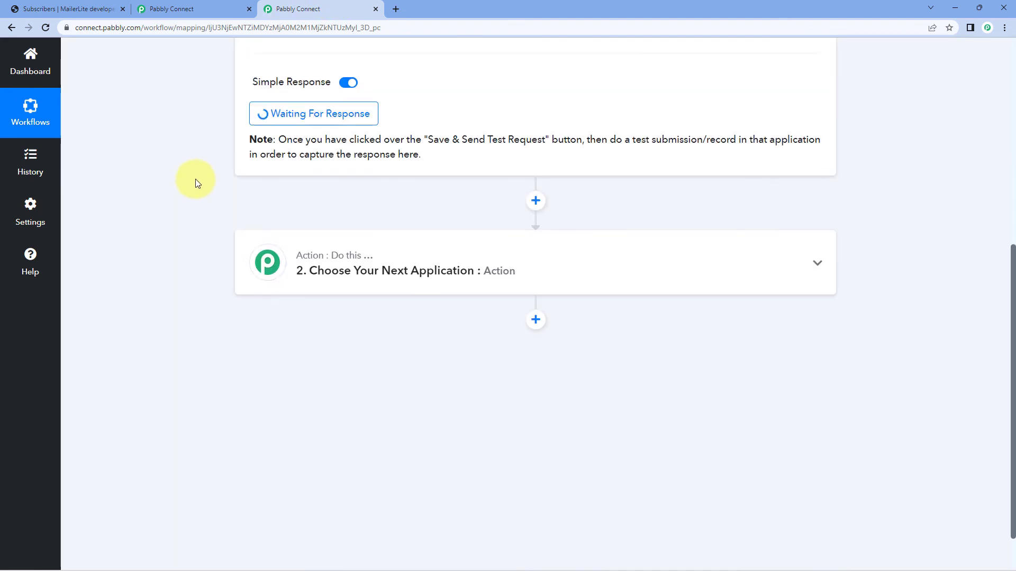
{"action": "left_click", "coordinate": [411, 200]}
{"action": "scroll", "coordinate": [304, 191], "scroll_direction": "down", "scroll_amount": 2}
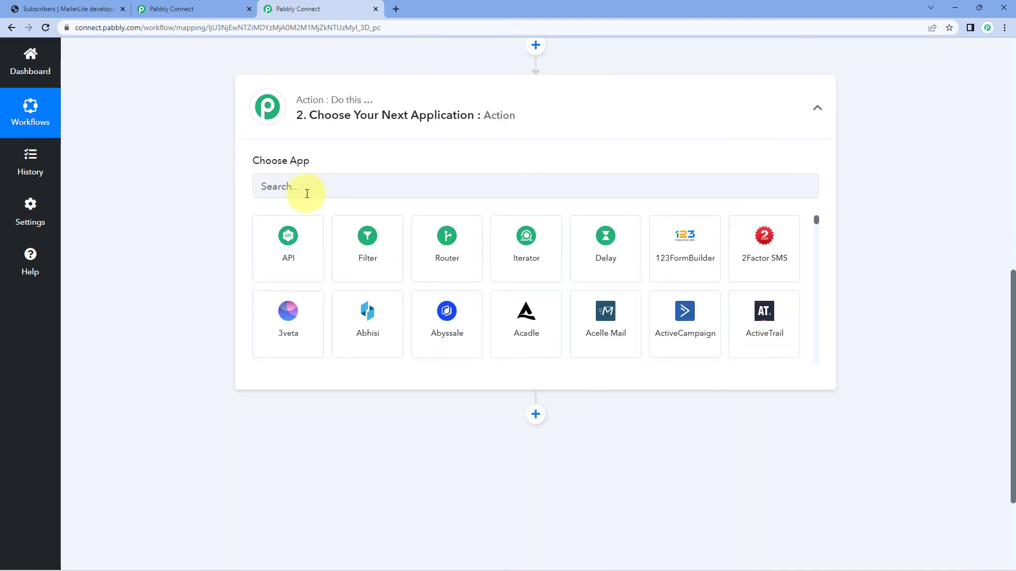
{"action": "left_click", "coordinate": [309, 190]}
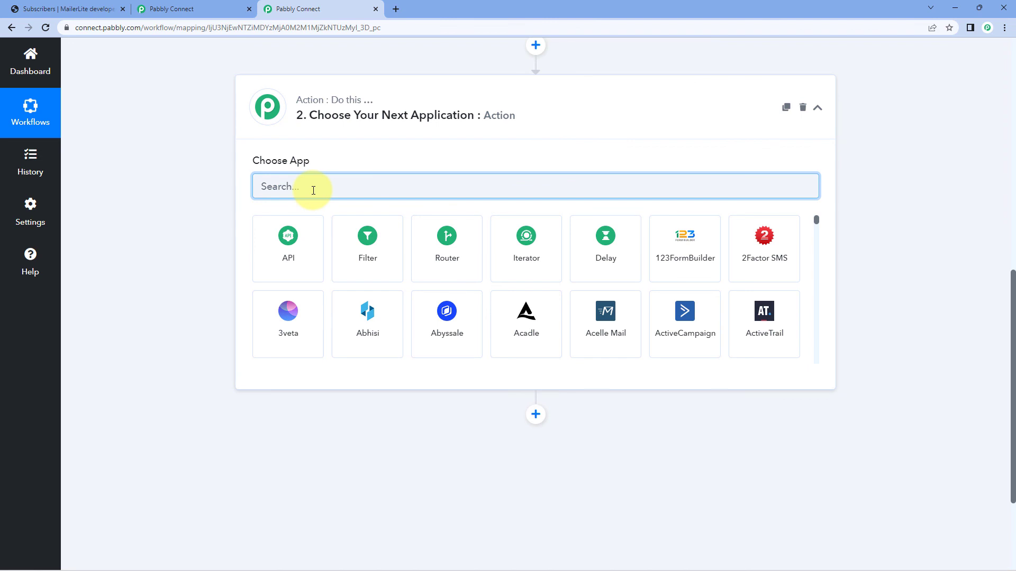
{"action": "type", "text": "Maile"}
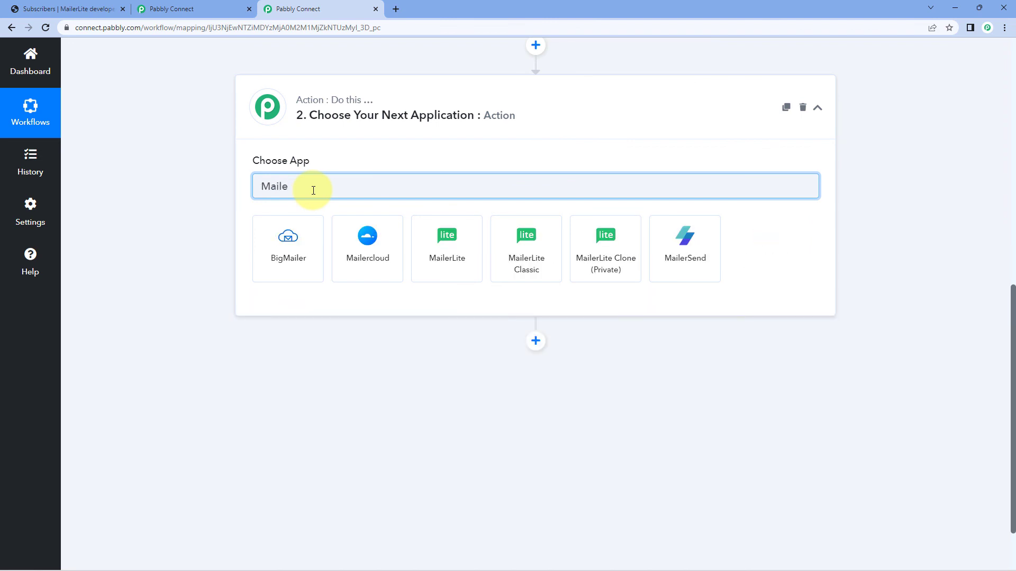
{"action": "left_click", "coordinate": [610, 257]}
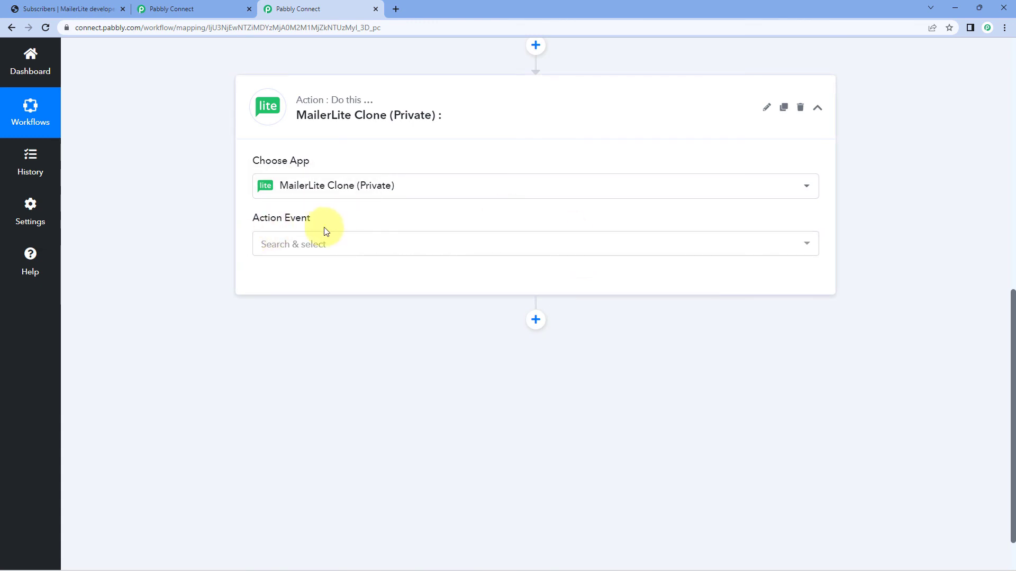
Set the MailerLite Clone step's action event to Assign Subscriber to a Group.
{"action": "left_click", "coordinate": [372, 243]}
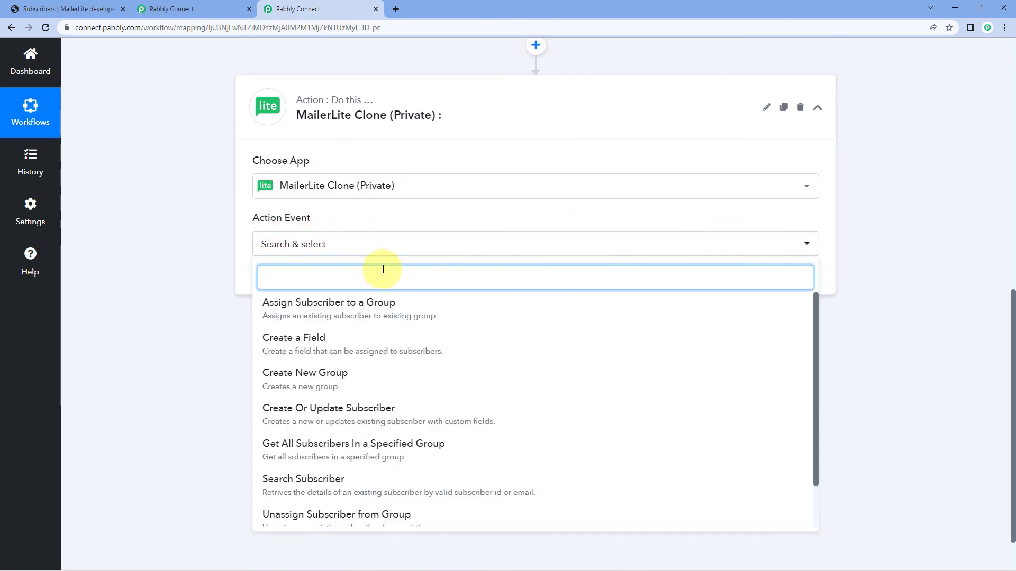
{"action": "scroll", "coordinate": [246, 246], "scroll_direction": "down", "scroll_amount": 2}
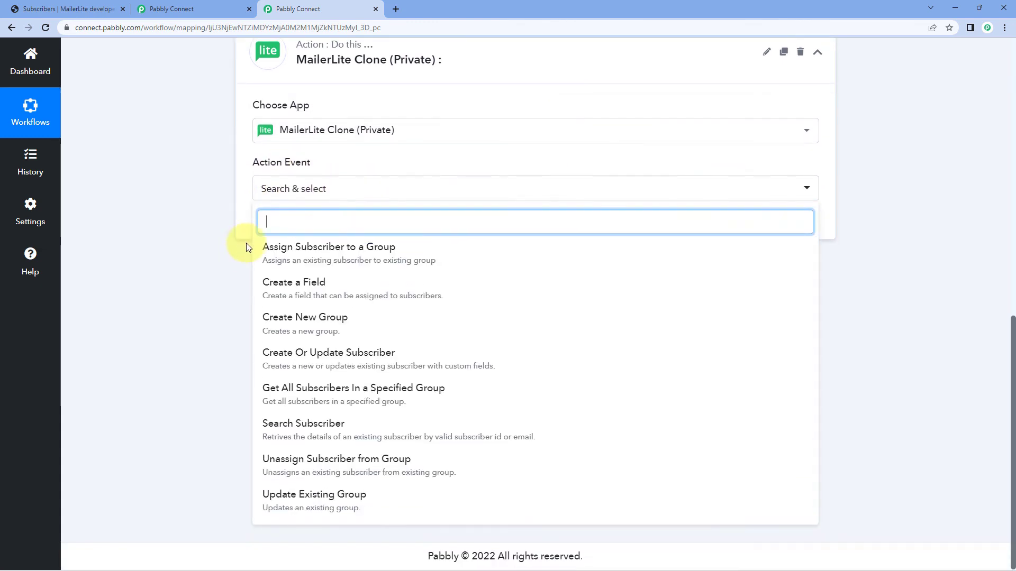
{"action": "left_click", "coordinate": [328, 257]}
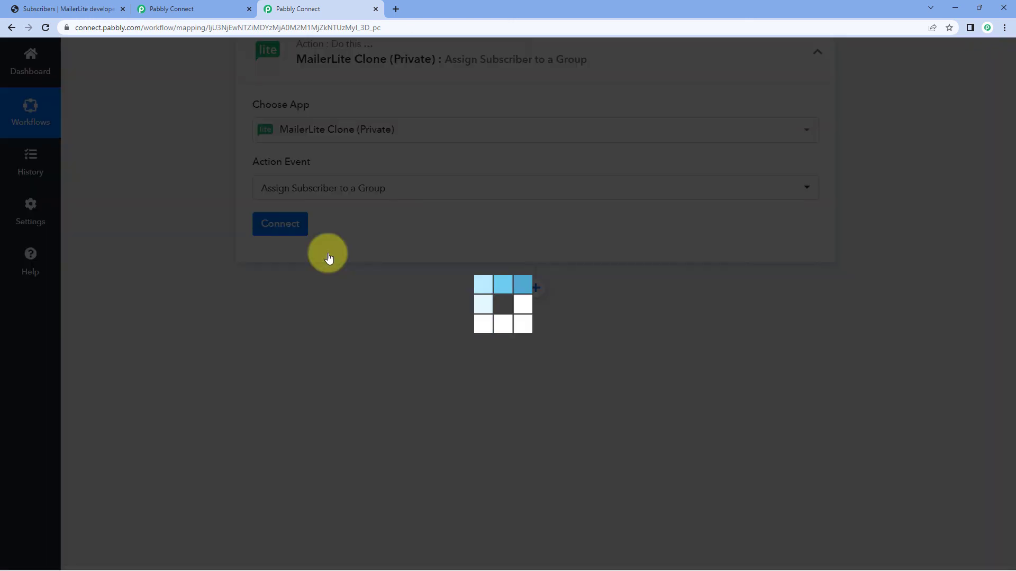
Connect the action step to MailerLite Clone using the existing connection MailerLite Clone #1.
{"action": "scroll", "coordinate": [315, 264], "scroll_direction": "up", "scroll_amount": 2}
{"action": "left_click", "coordinate": [296, 276]}
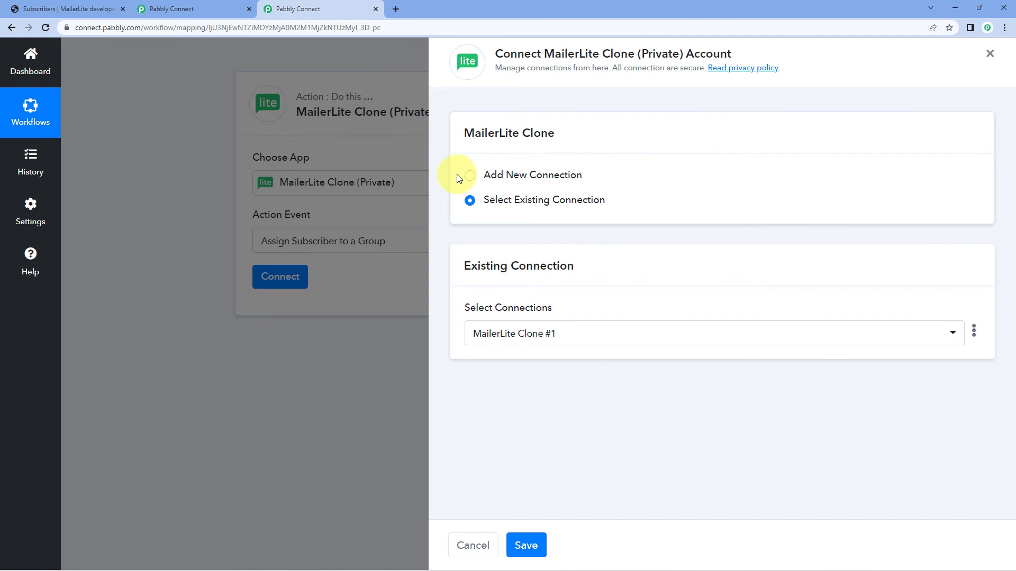
{"action": "left_click", "coordinate": [460, 177]}
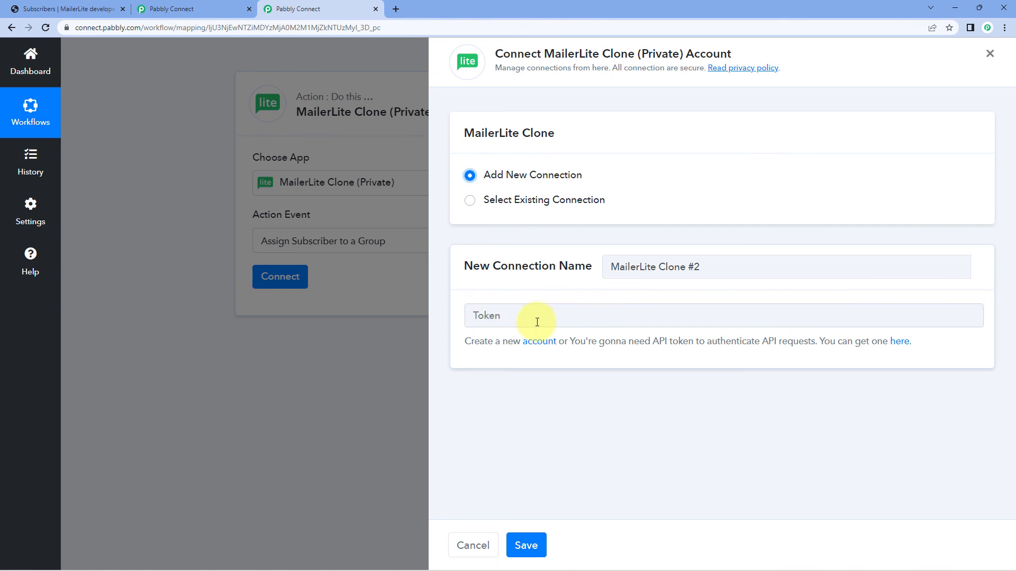
{"action": "left_click", "coordinate": [472, 202]}
{"action": "left_click", "coordinate": [526, 545]}
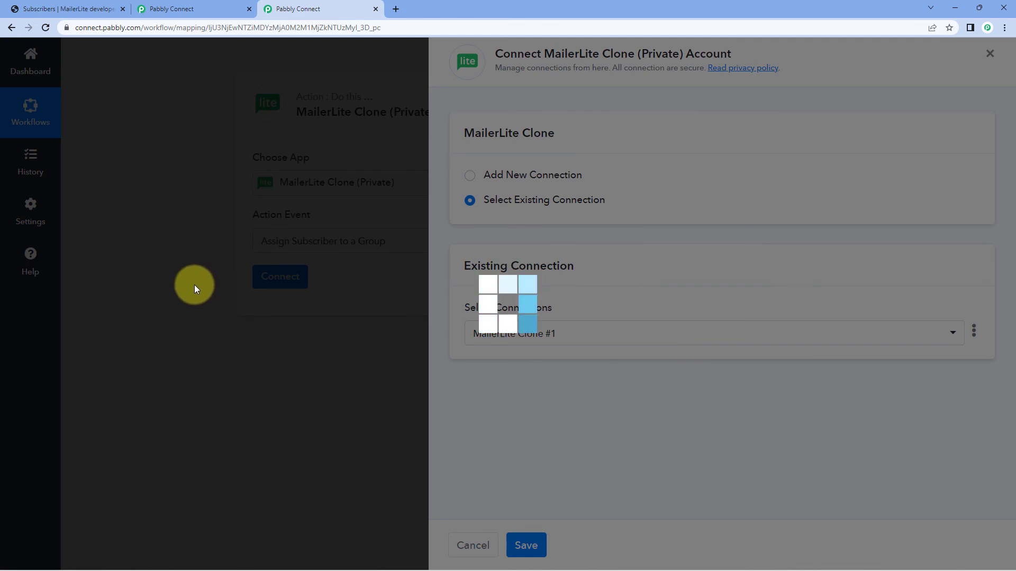
Compare the workflow step's Subscriber and Group fields with the subscriber_id and group_id parameters in the action's API configuration.
{"action": "scroll", "coordinate": [195, 285], "scroll_direction": "down", "scroll_amount": 2}
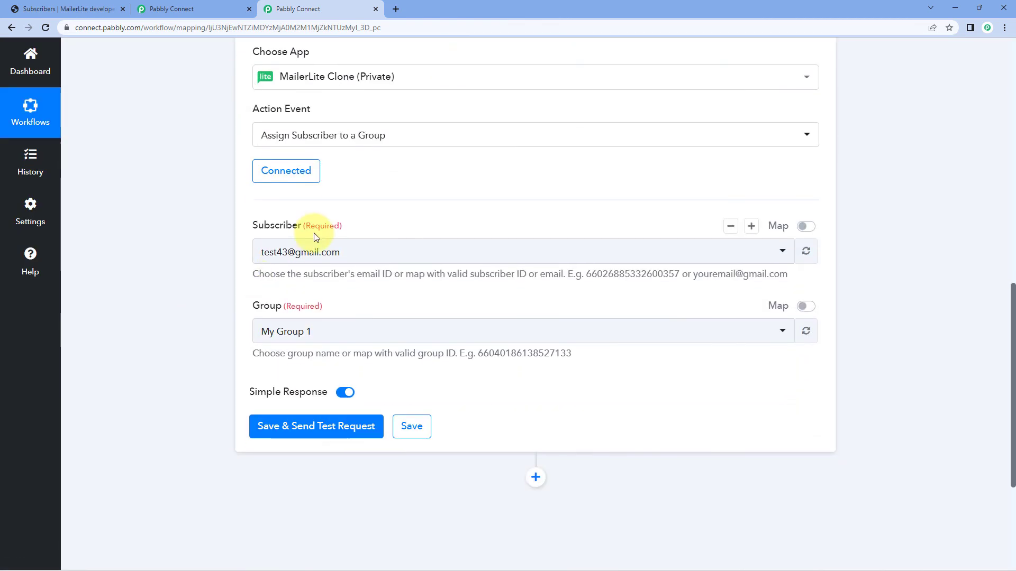
{"action": "left_click", "coordinate": [212, 3]}
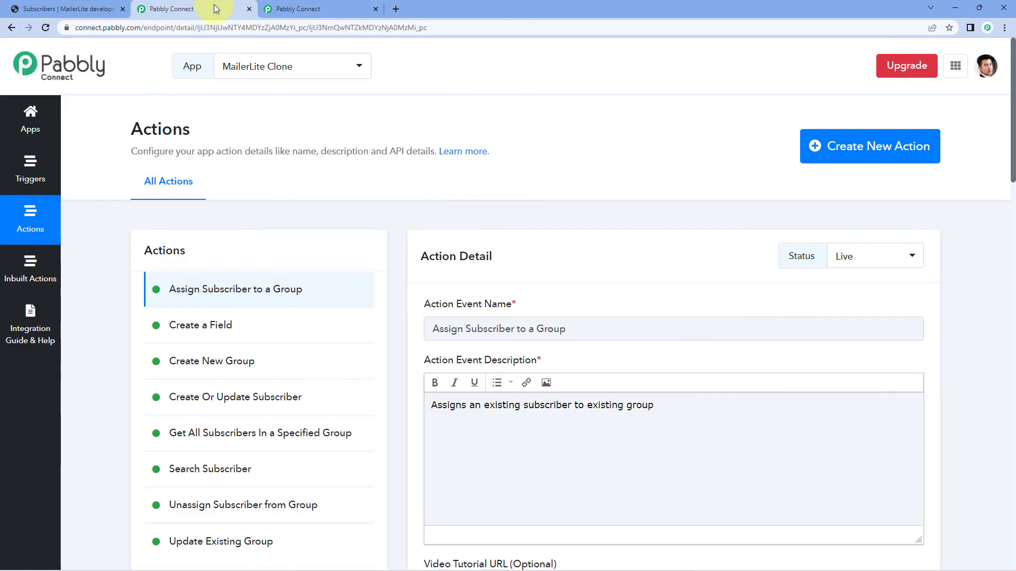
{"action": "scroll", "coordinate": [402, 281], "scroll_direction": "down", "scroll_amount": 6}
{"action": "scroll", "coordinate": [401, 281], "scroll_direction": "down", "scroll_amount": 15}
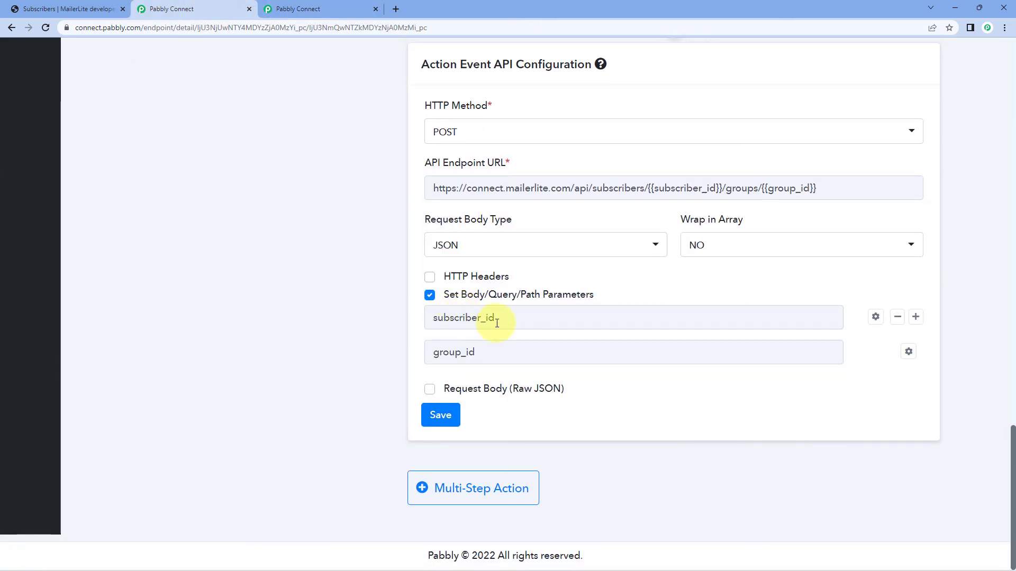
{"action": "left_click", "coordinate": [296, 9]}
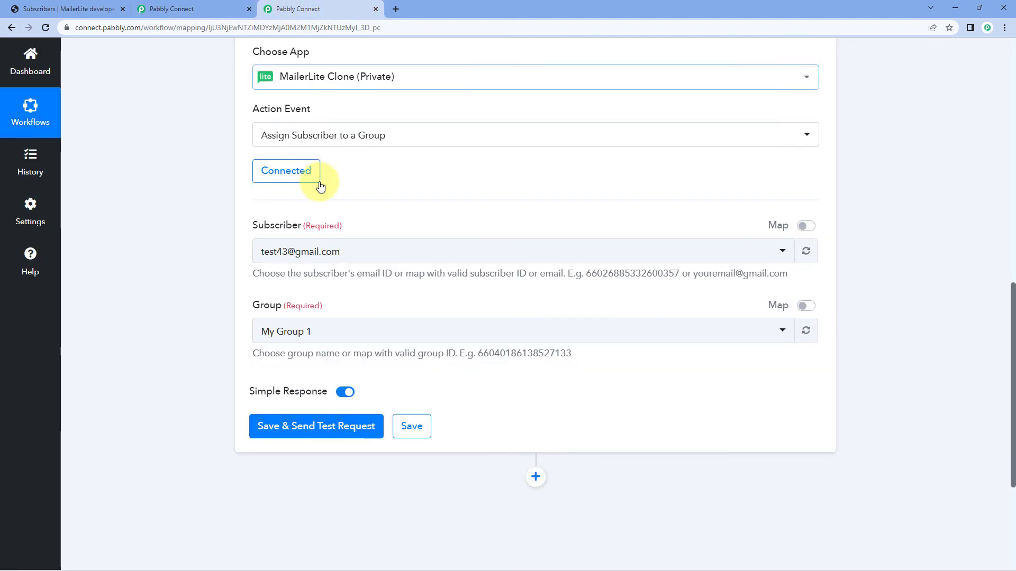
Examine the options offered for the Subscriber and Group fields without changing either selection.
{"action": "left_click", "coordinate": [388, 254]}
{"action": "scroll", "coordinate": [297, 317], "scroll_direction": "down", "scroll_amount": 1}
{"action": "scroll", "coordinate": [216, 295], "scroll_direction": "up", "scroll_amount": 1}
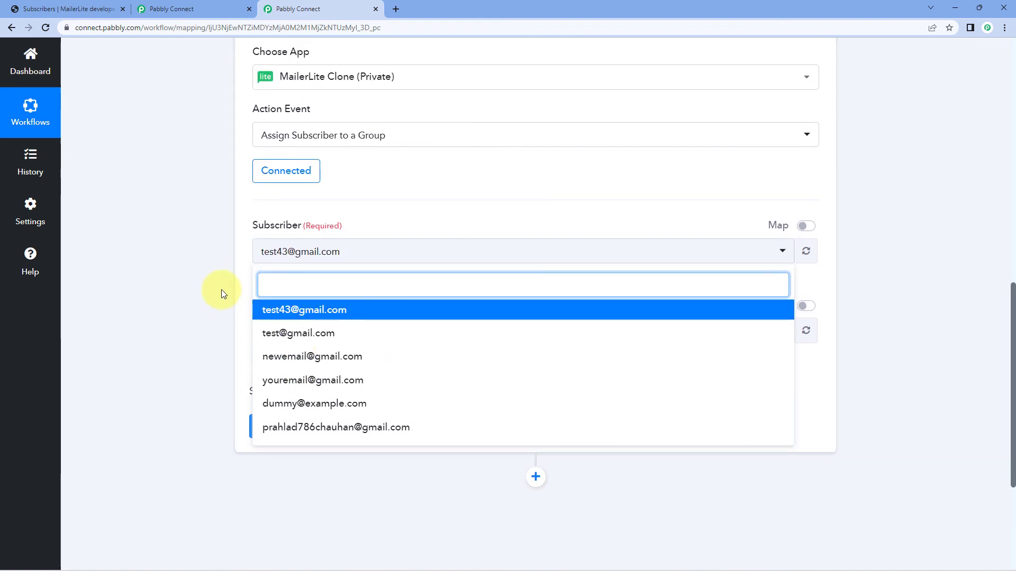
{"action": "left_click", "coordinate": [221, 290]}
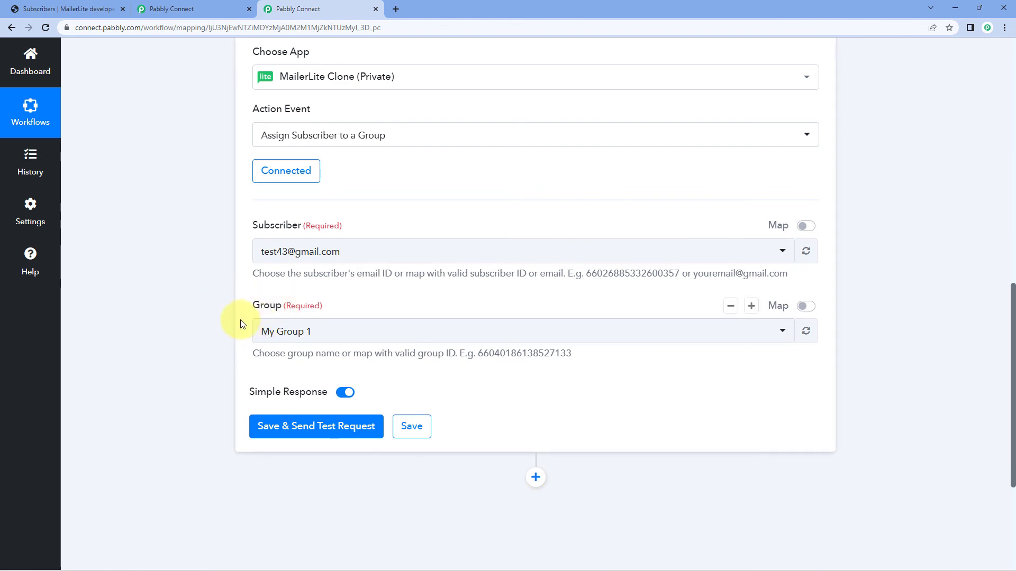
{"action": "left_click", "coordinate": [336, 330]}
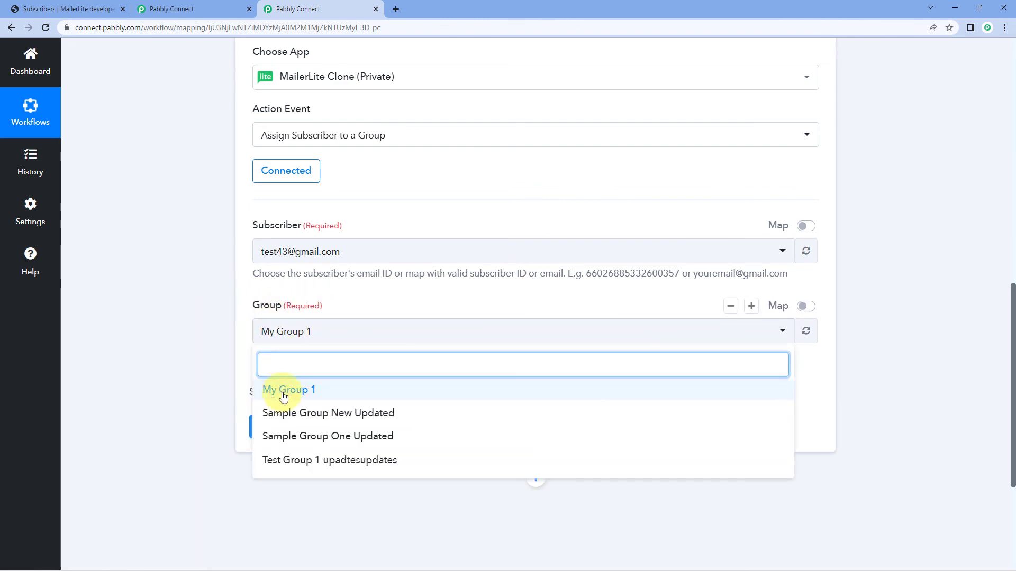
{"action": "left_click", "coordinate": [197, 270]}
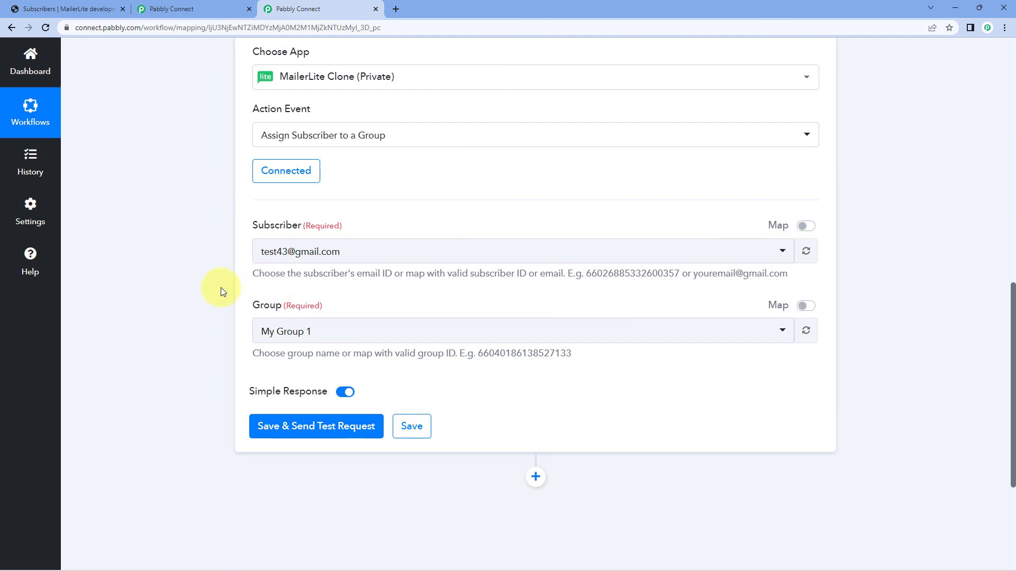
Recheck the action's API parameters and preview manual mapping for the workflow's Subscriber and Group fields, switching it off again.
{"action": "left_click", "coordinate": [197, 8]}
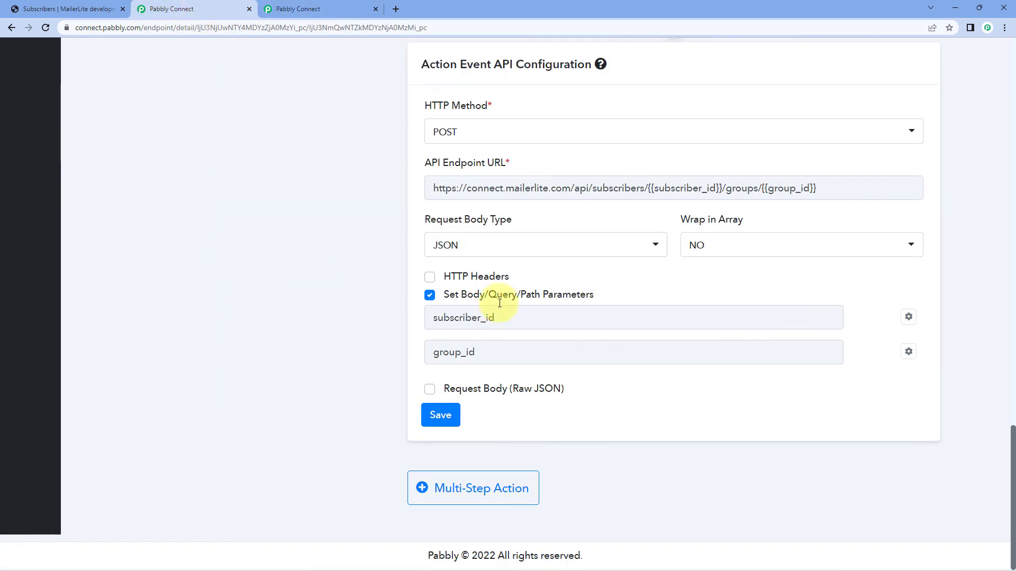
{"action": "left_click", "coordinate": [307, 8]}
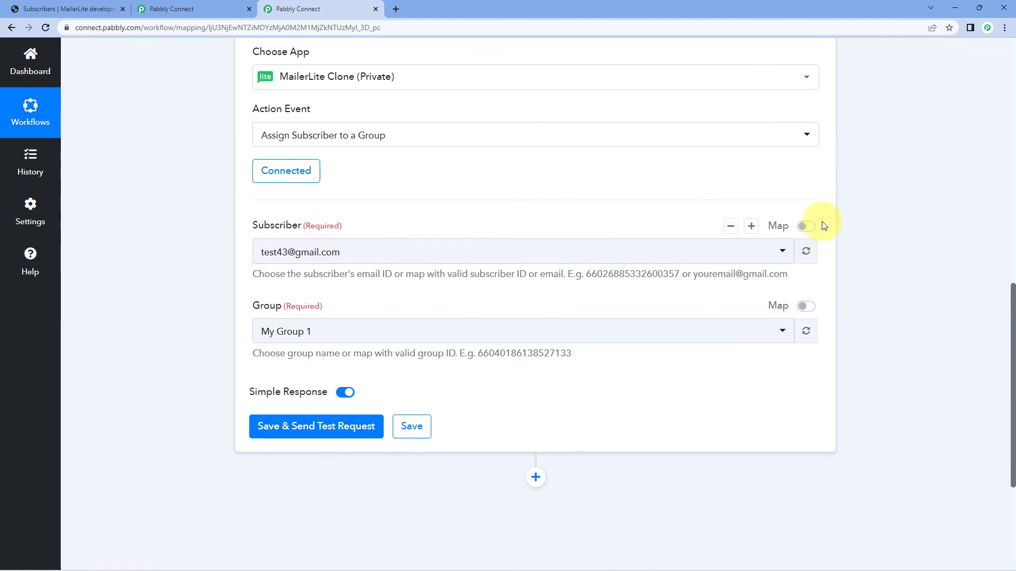
{"action": "left_click", "coordinate": [806, 228]}
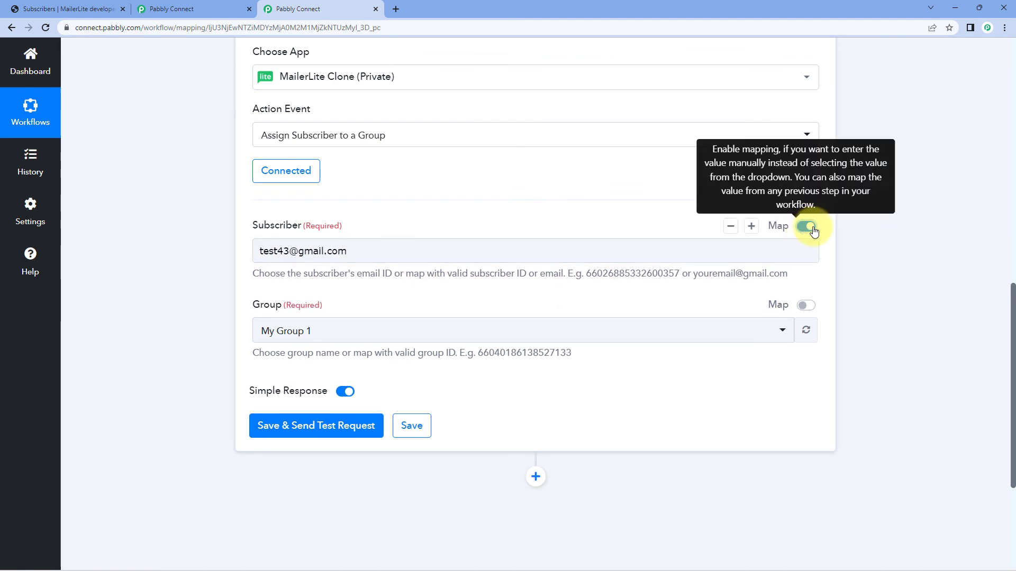
{"action": "left_click", "coordinate": [806, 306]}
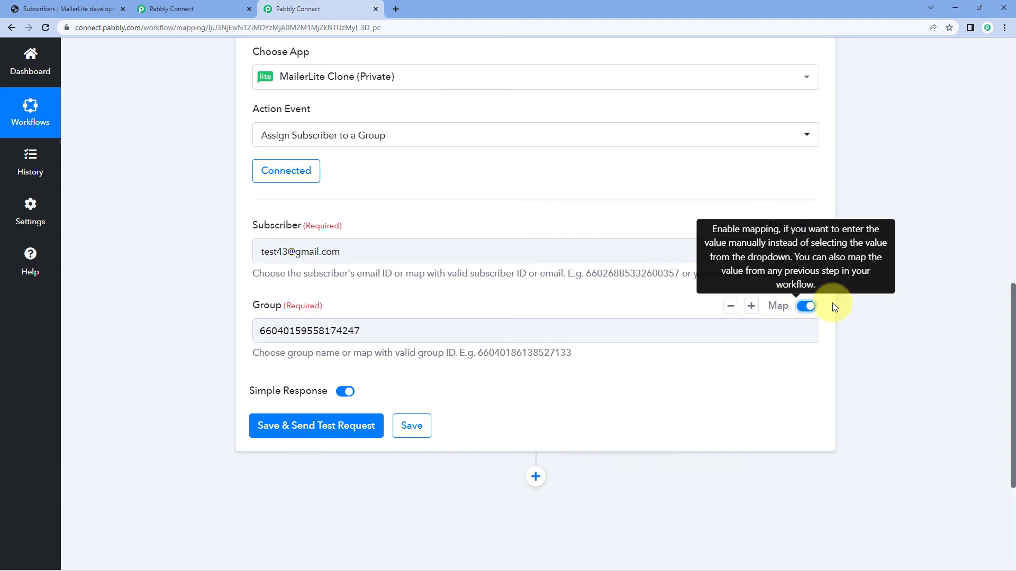
{"action": "left_click", "coordinate": [806, 306]}
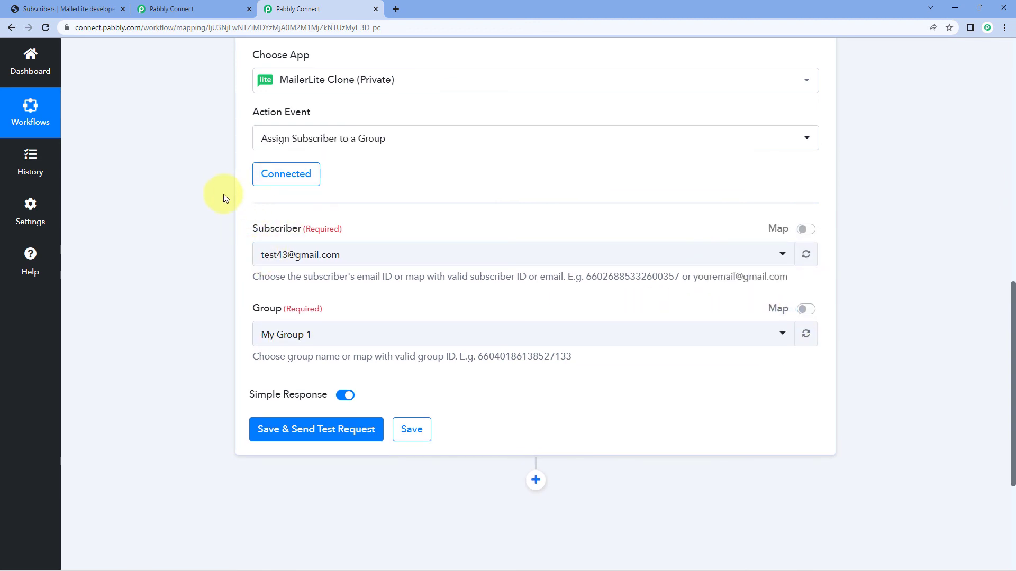
Review the MailerLite Clone app's sharing options and permissions, and return to its app details.
{"action": "scroll", "coordinate": [214, 204], "scroll_direction": "up", "scroll_amount": 10}
{"action": "scroll", "coordinate": [214, 205], "scroll_direction": "up", "scroll_amount": 2}
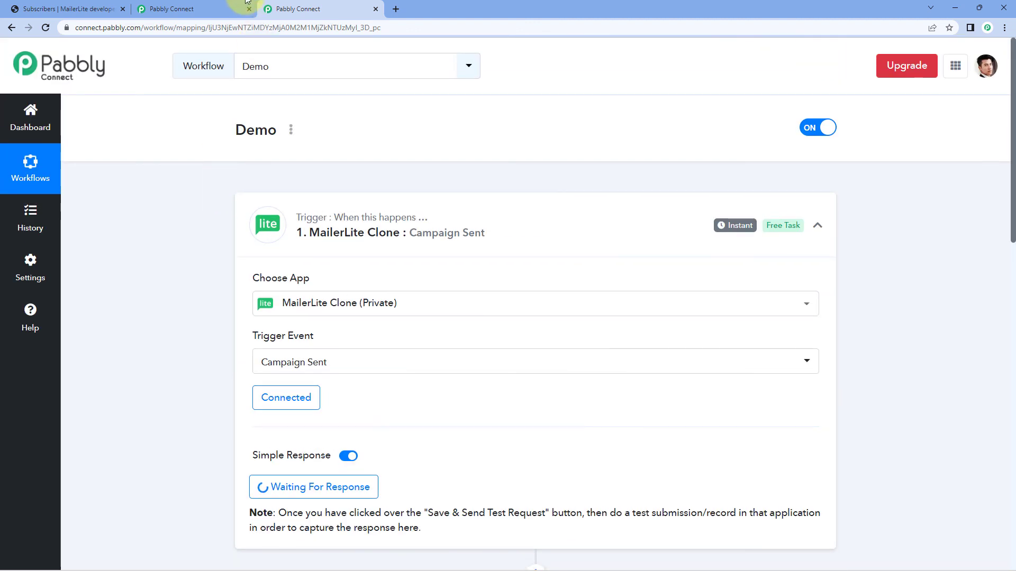
{"action": "left_click", "coordinate": [211, 8]}
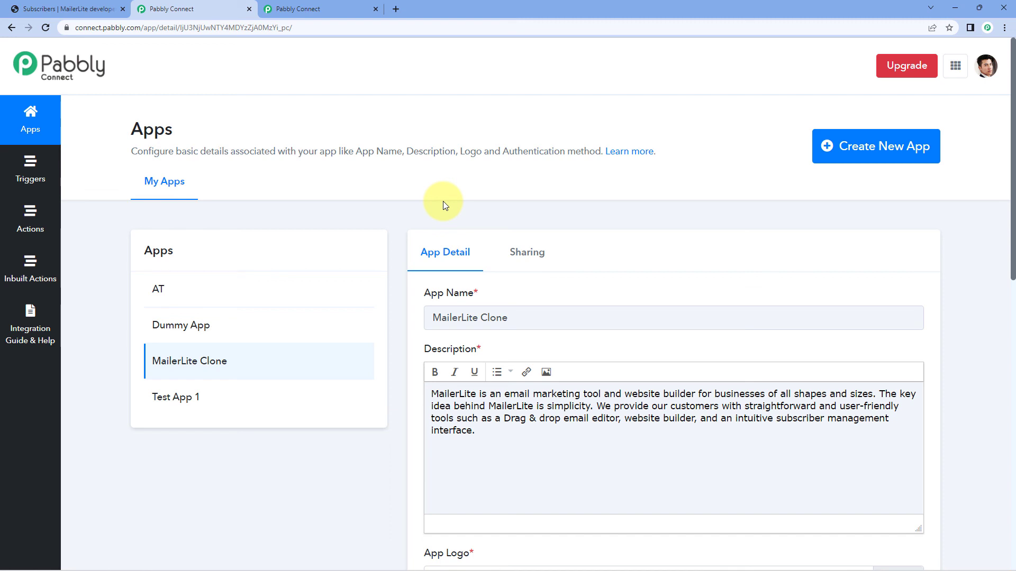
{"action": "left_click", "coordinate": [520, 255]}
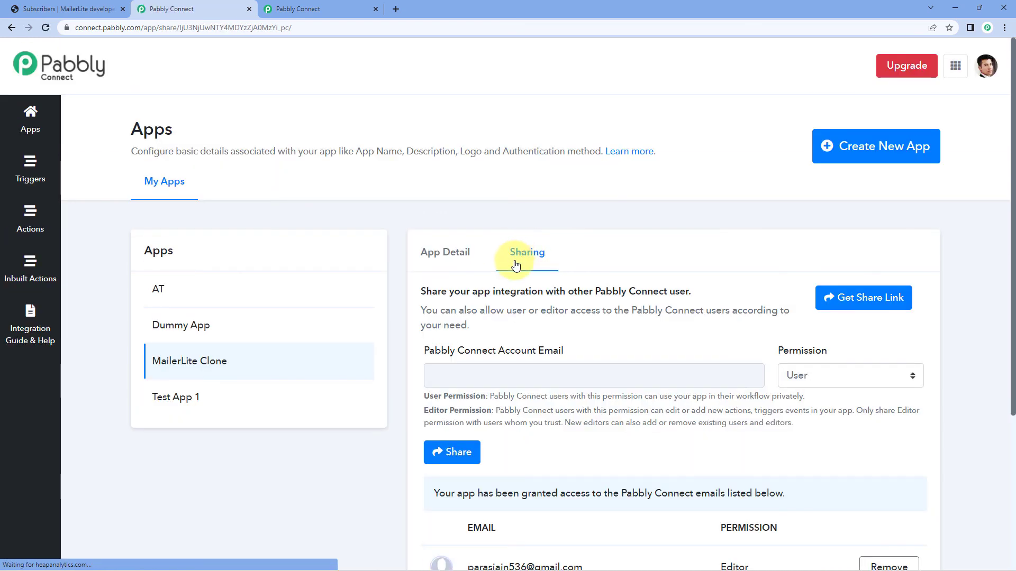
{"action": "left_click", "coordinate": [470, 249]}
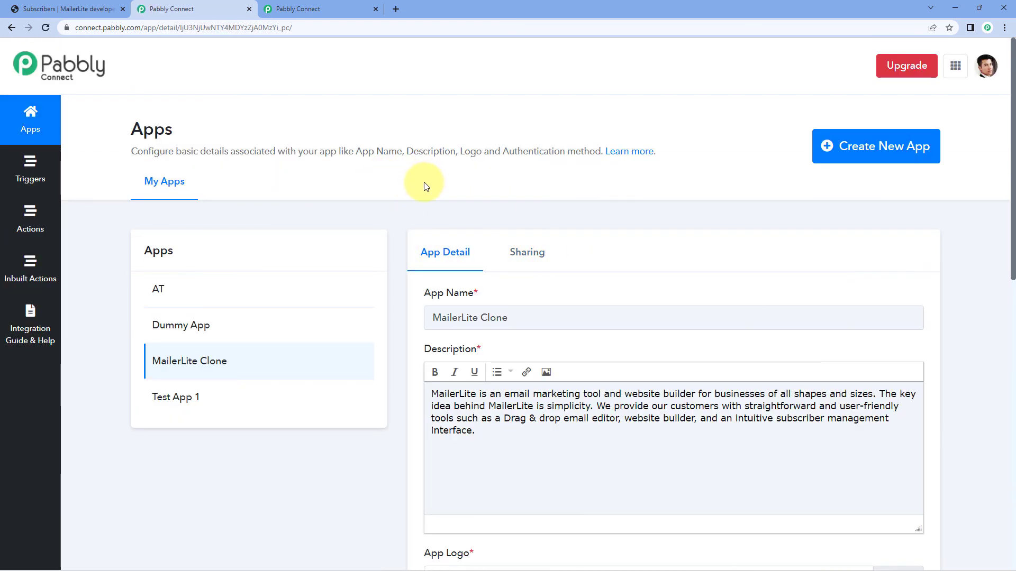